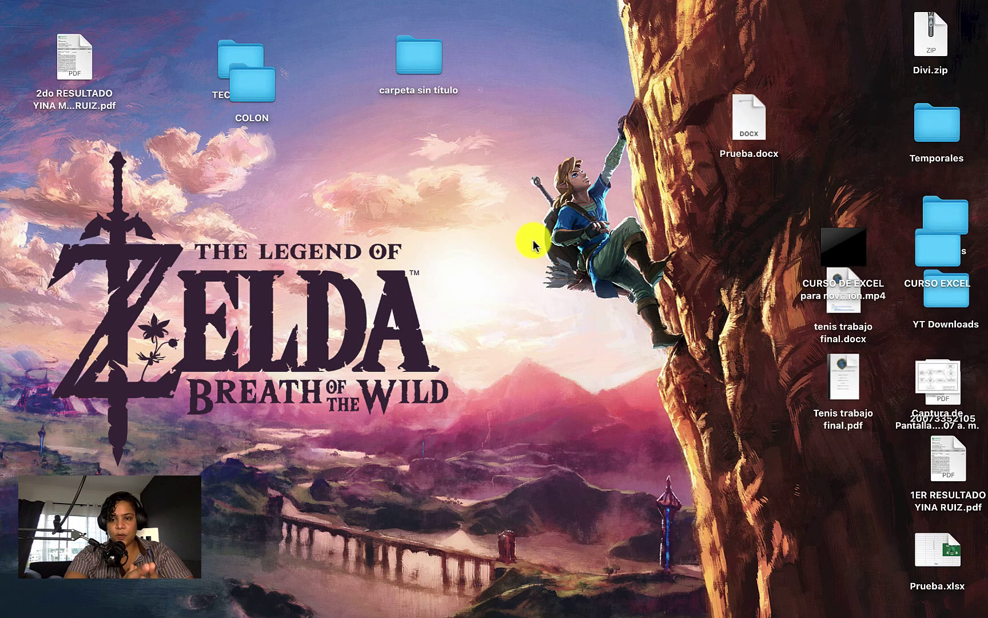
- Move the course video file higher on the desktop
{"action": "left_click_drag", "start_coordinate": [853, 261], "coordinate": [850, 139]}
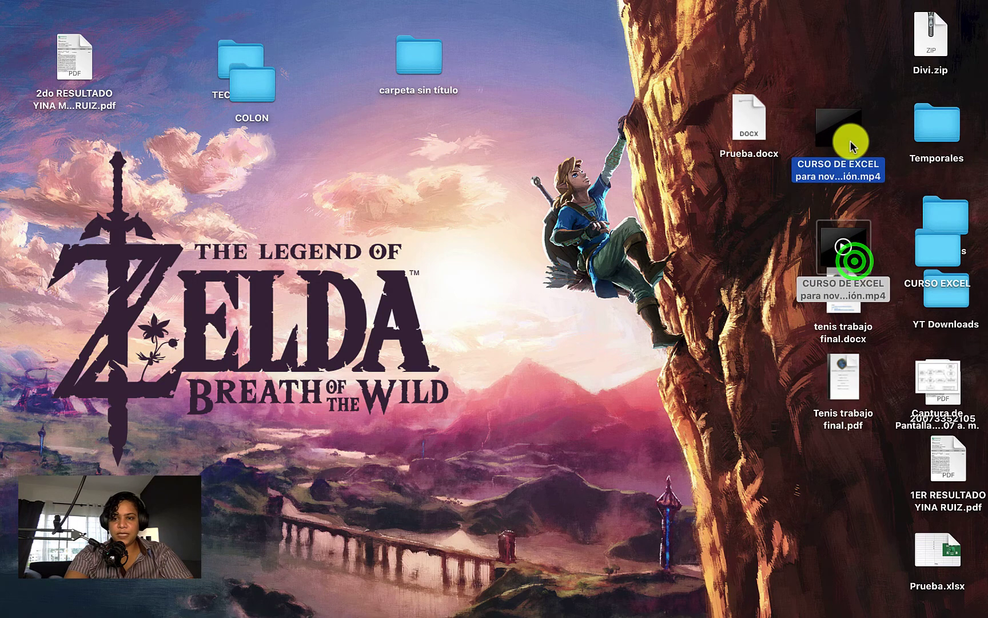
{"action": "mouse_move", "coordinate": [494, 614]}
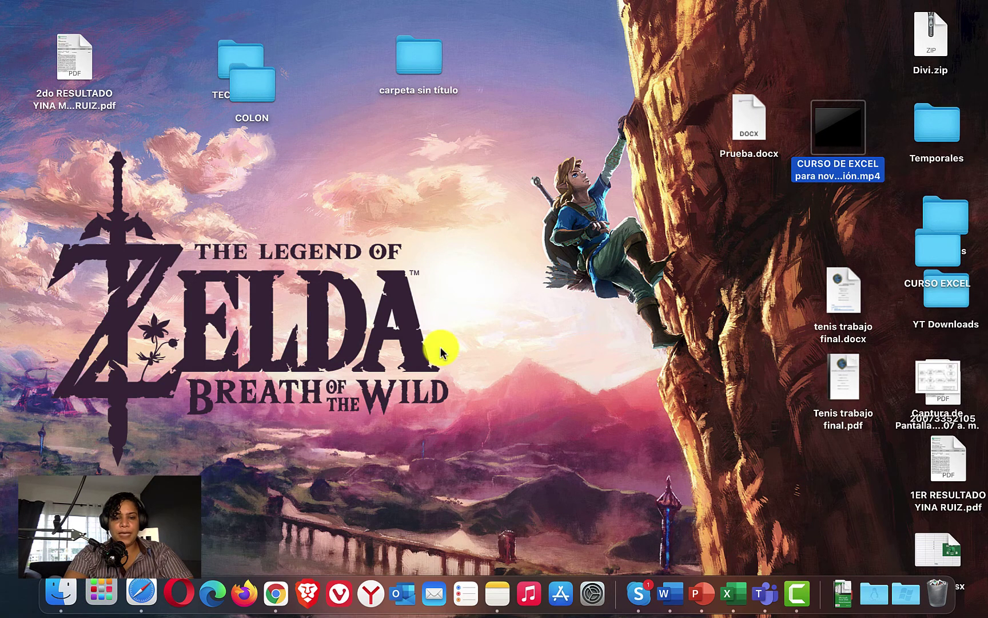
{"action": "left_click", "coordinate": [410, 330]}
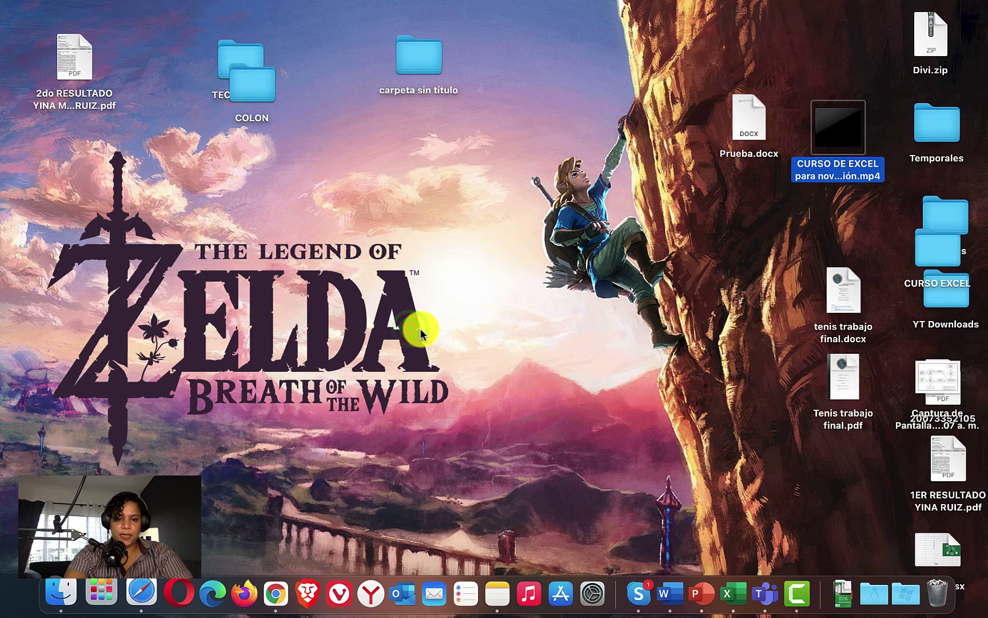
{"action": "left_click", "coordinate": [554, 222]}
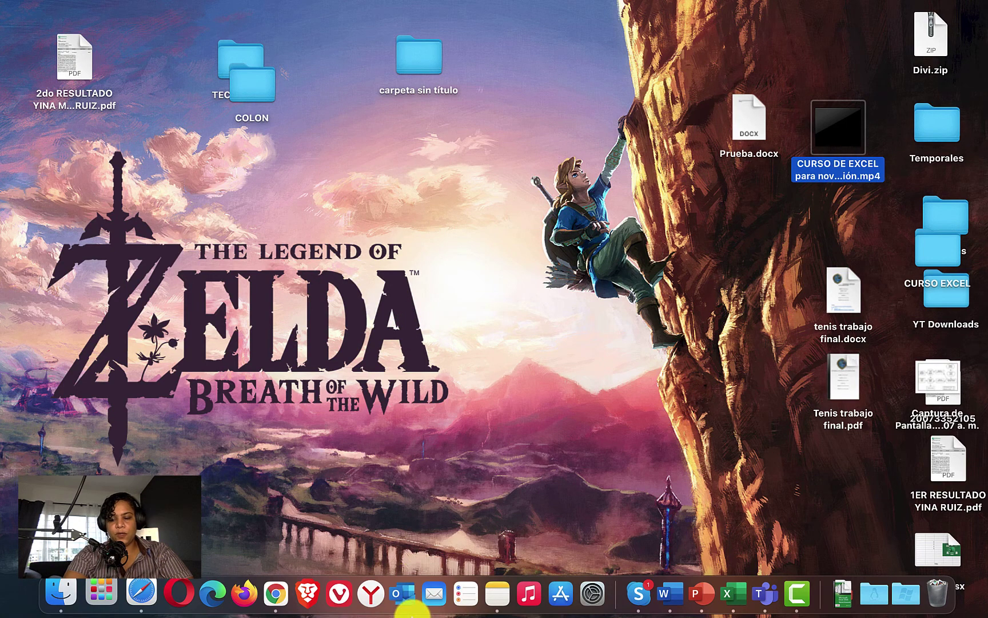
{"action": "left_click", "coordinate": [540, 297]}
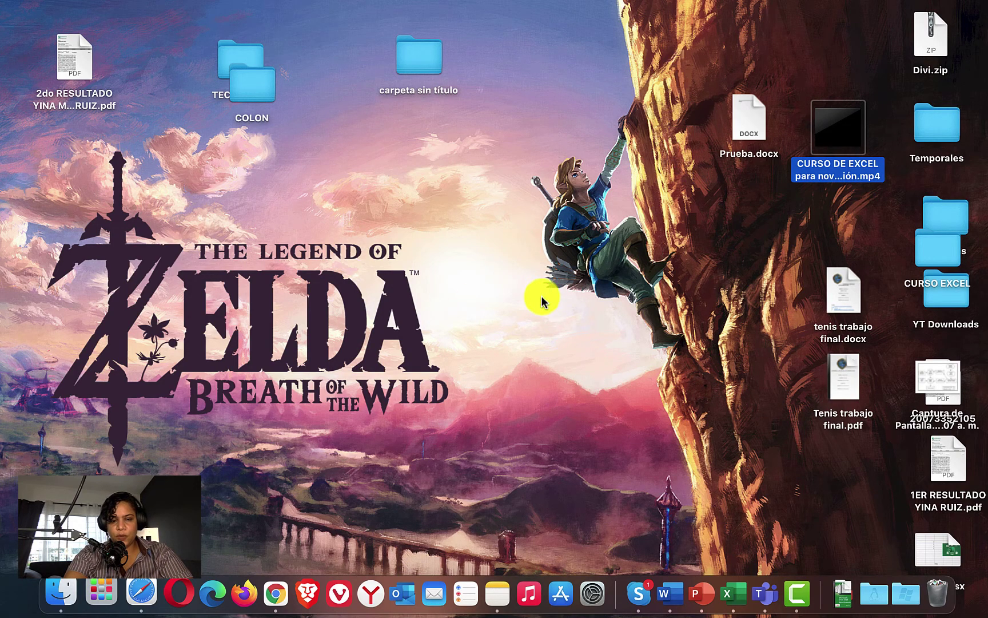
- Launch Microsoft Excel through a Spotlight search for 'exce'
{"action": "key", "text": "F4"}
{"action": "key", "text": "F4"}
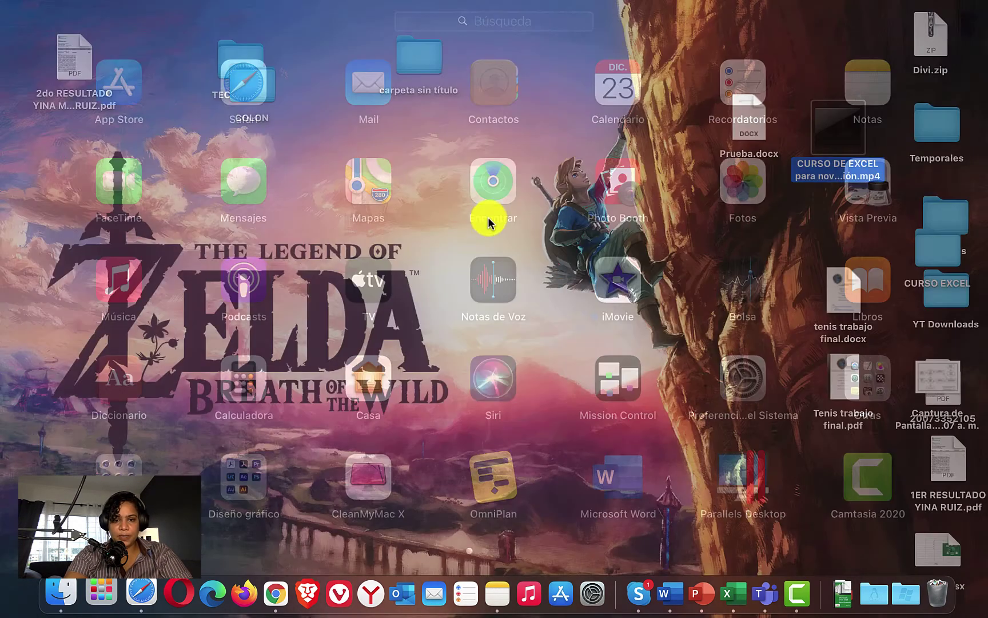
{"action": "key", "text": "super+space"}
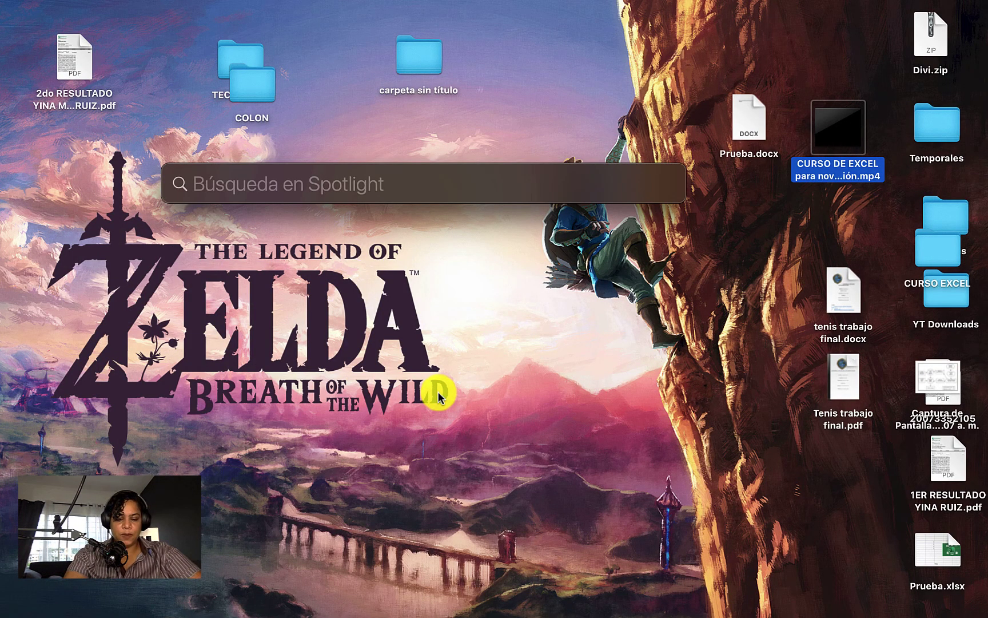
{"action": "type", "text": "exce"}
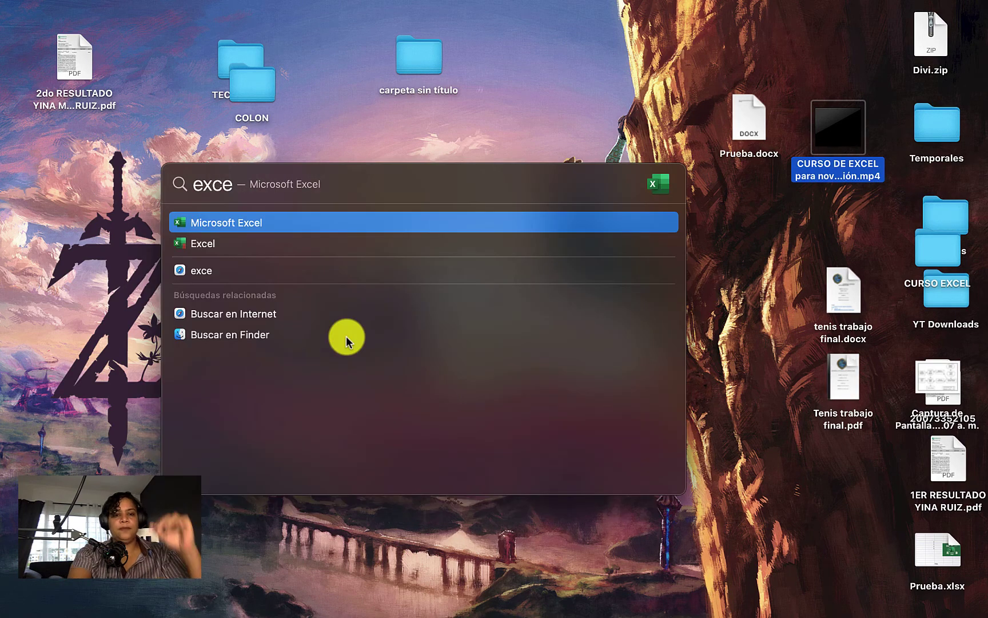
{"action": "key", "text": "Return"}
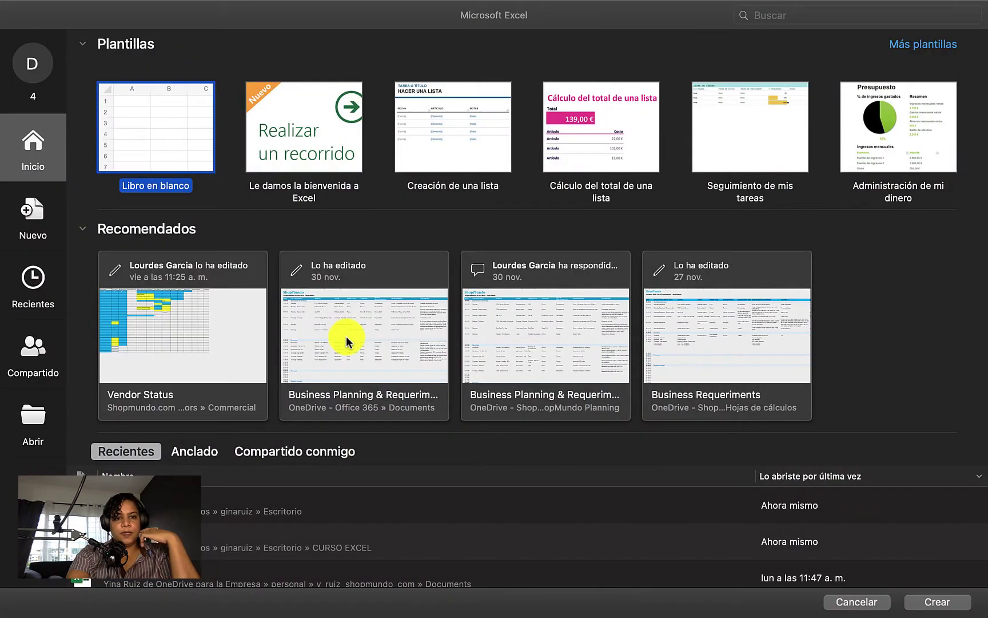
- Create the blank workbook Libro3 from the 'Libro en blanco' template
{"action": "left_click", "coordinate": [347, 342]}
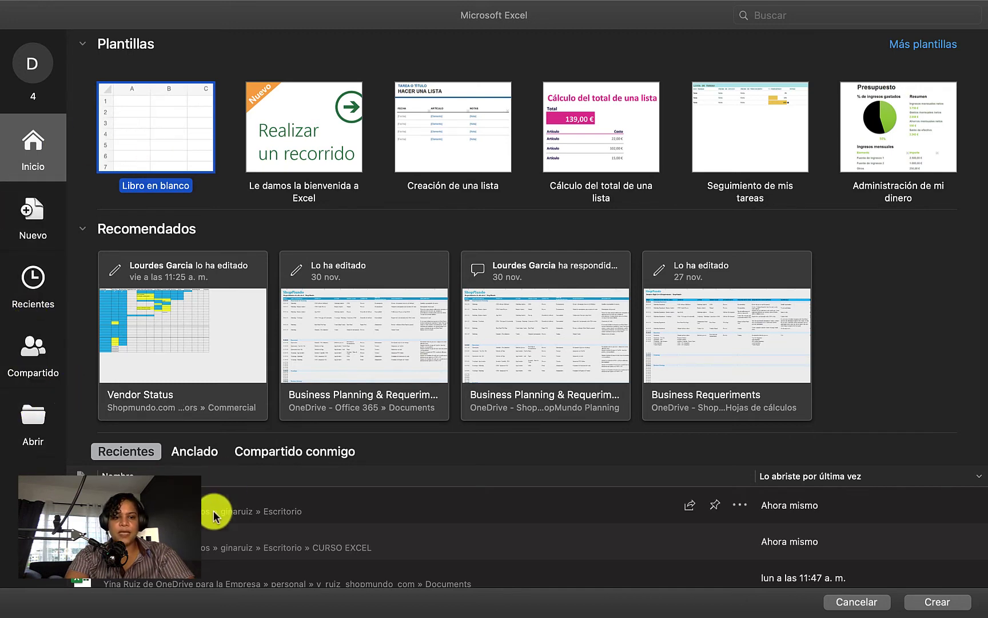
{"action": "double_click", "coordinate": [148, 124]}
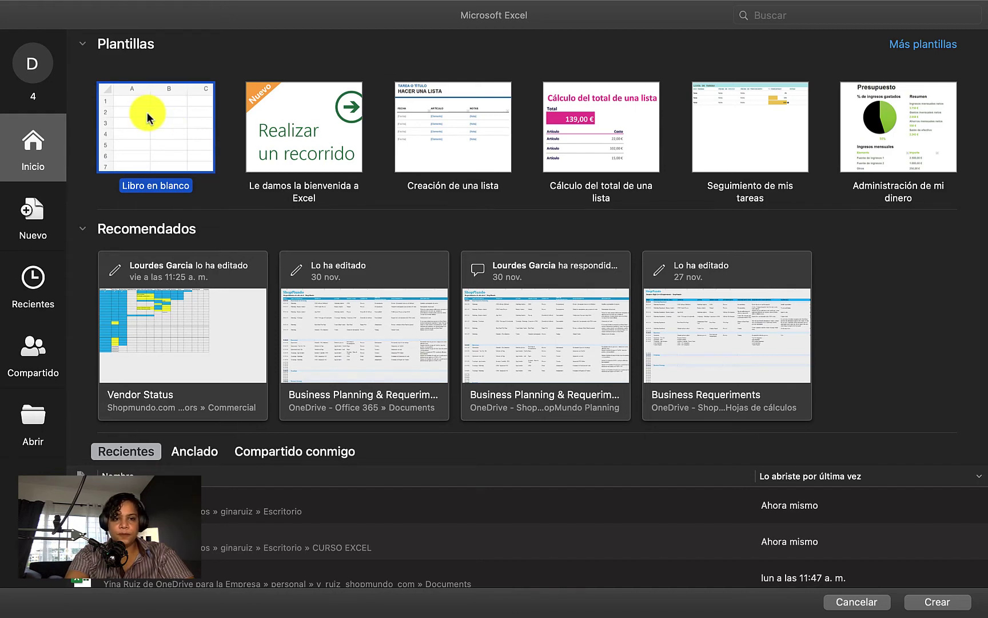
{"action": "double_click", "coordinate": [148, 118]}
{"action": "left_click", "coordinate": [954, 602]}
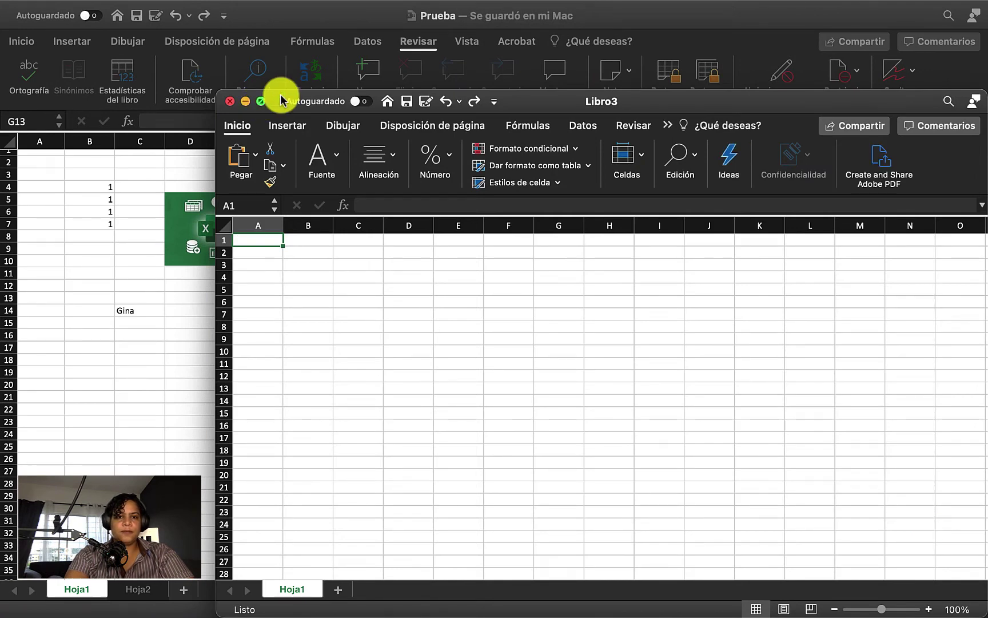
- Put the Libro3 window into full-screen mode with Ctrl+Cmd+F
{"action": "key", "text": "ctrl+super+f"}
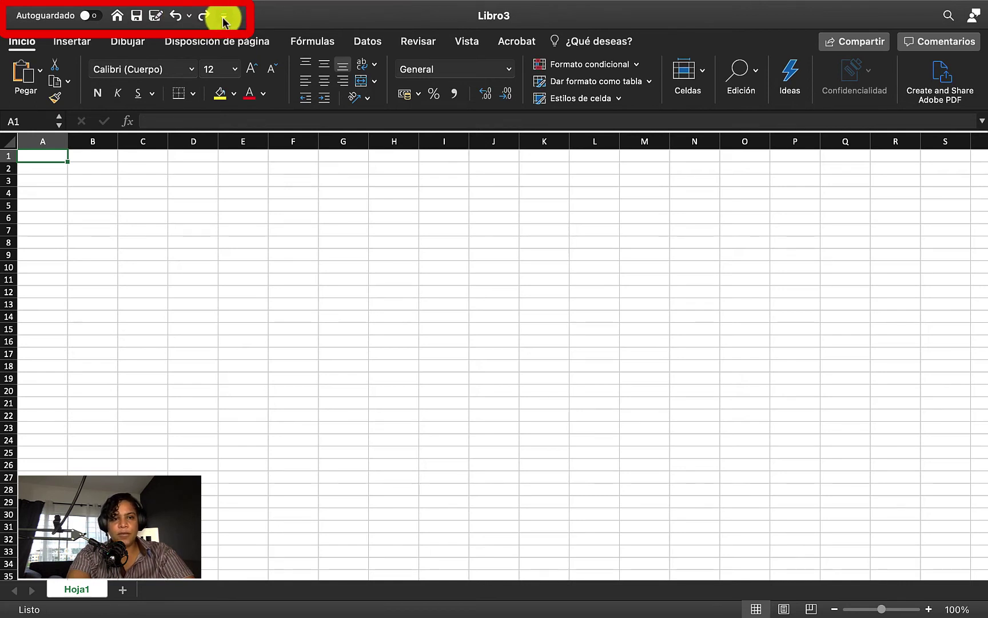
- Check Imprimir in the Quick Access Toolbar customize list
{"action": "left_click", "coordinate": [223, 19]}
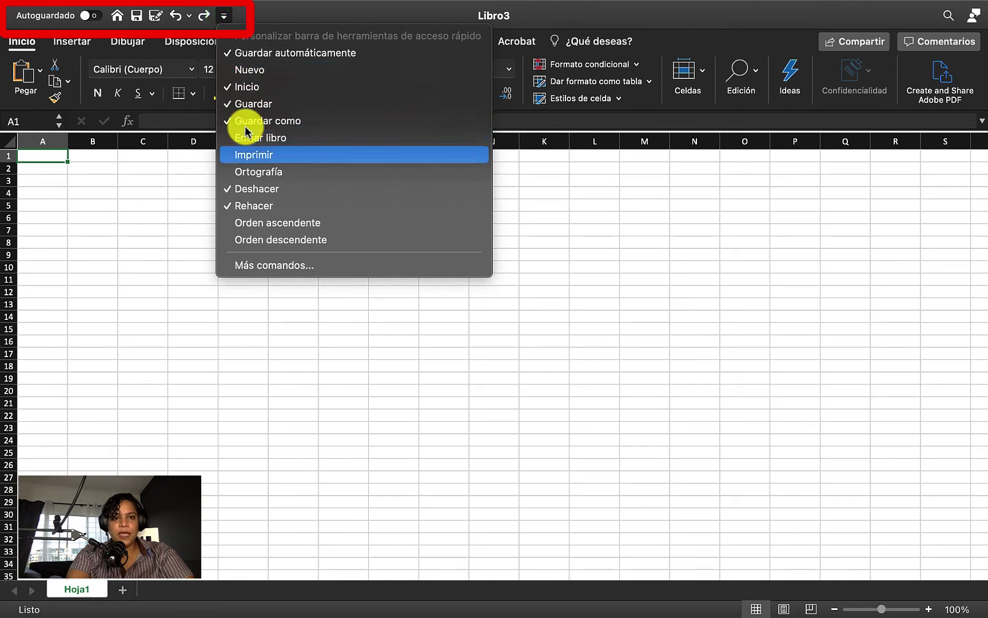
{"action": "left_click", "coordinate": [254, 156]}
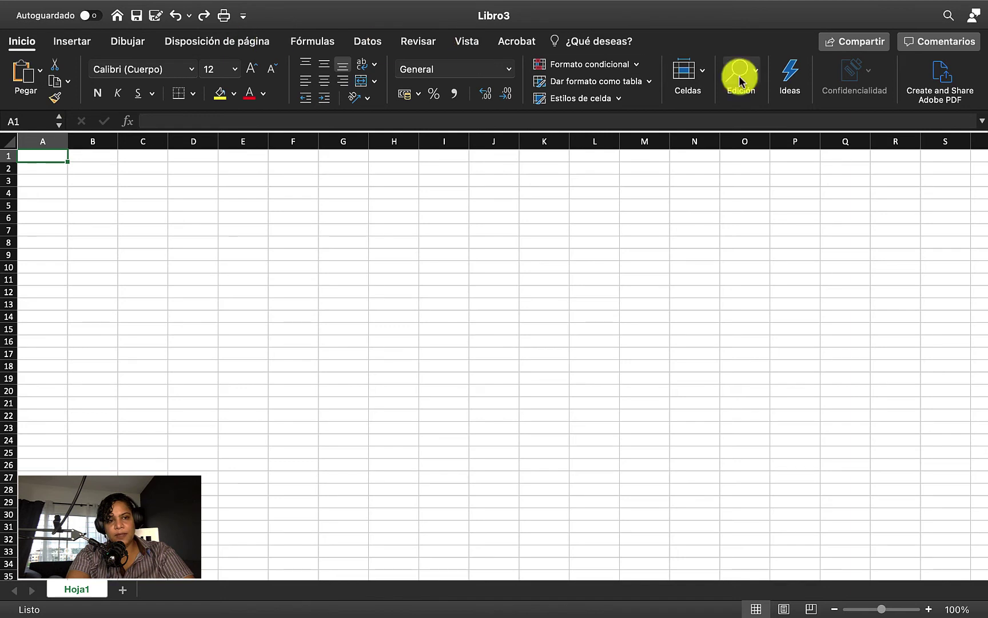
{"action": "left_click", "coordinate": [949, 17]}
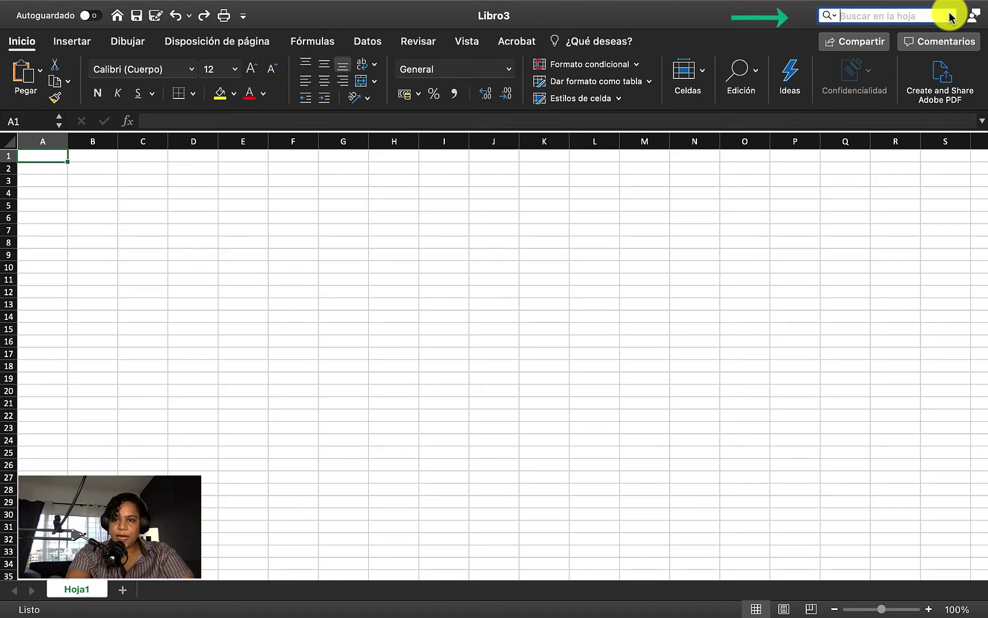
{"action": "left_click", "coordinate": [785, 17]}
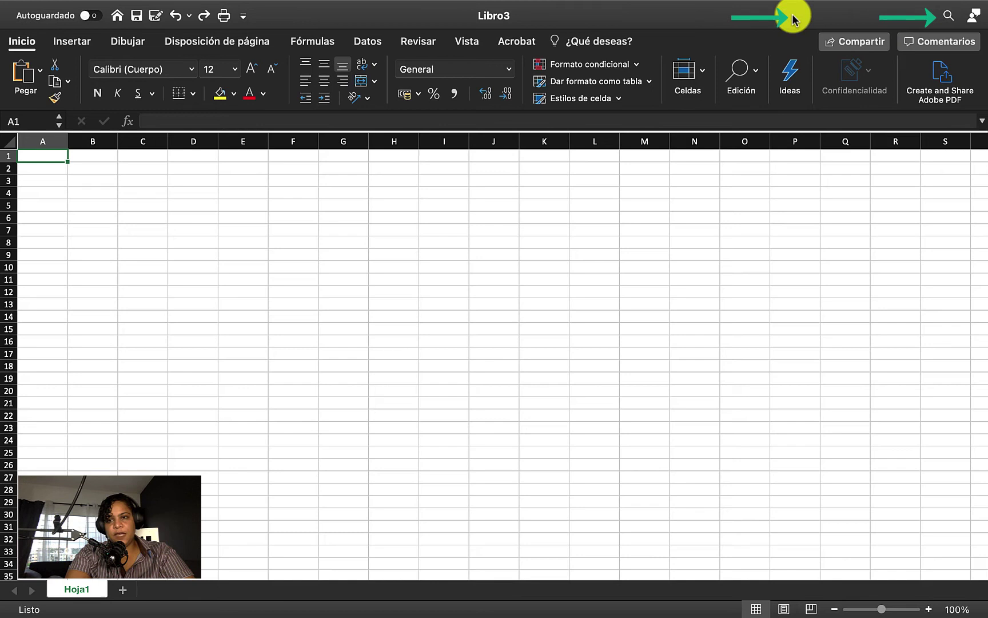
{"action": "left_click", "coordinate": [974, 18]}
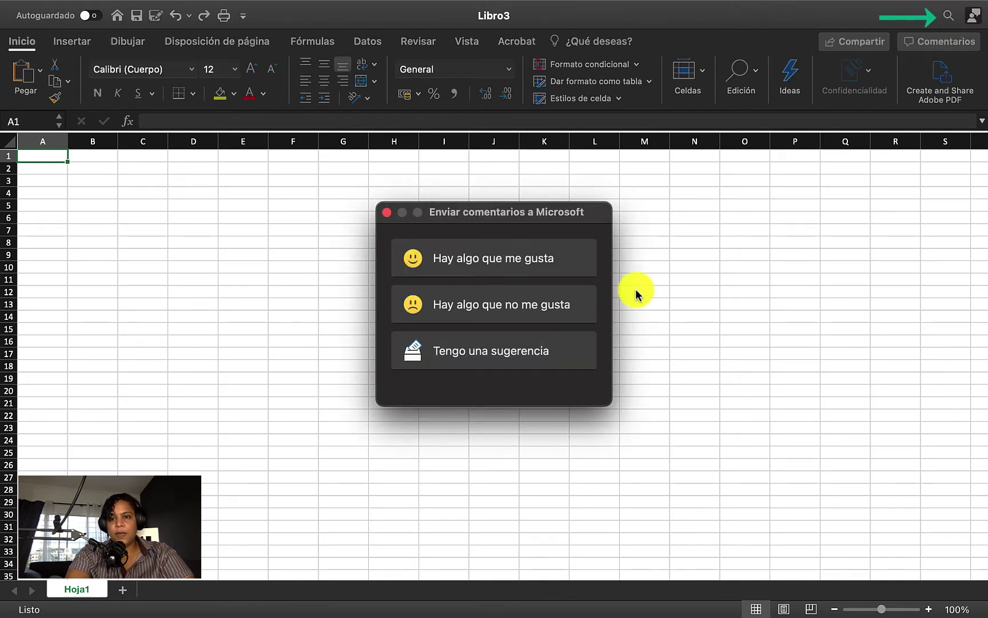
{"action": "left_click", "coordinate": [387, 213]}
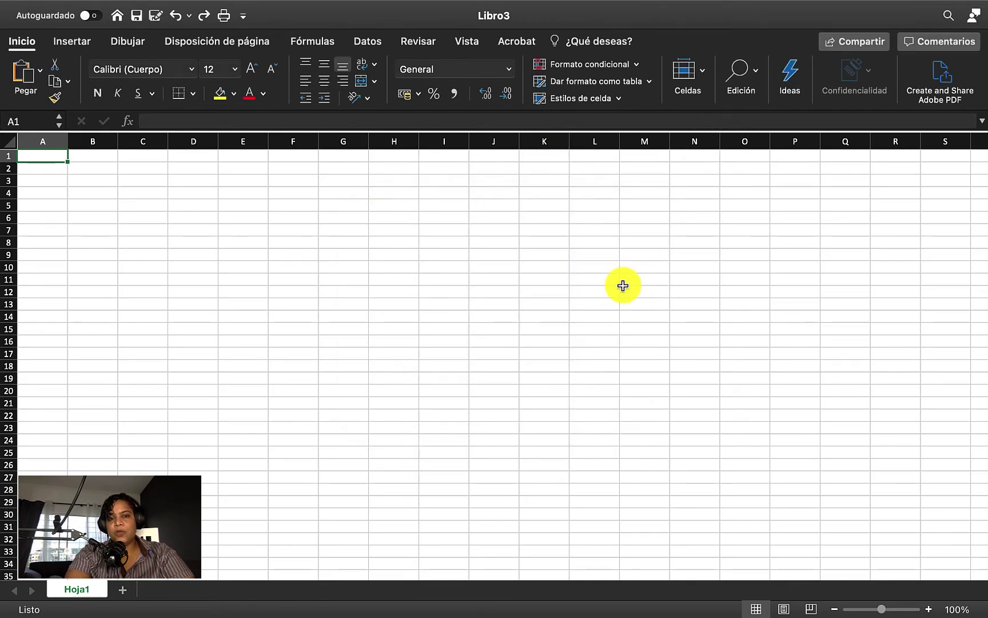
{"action": "key", "text": "F1"}
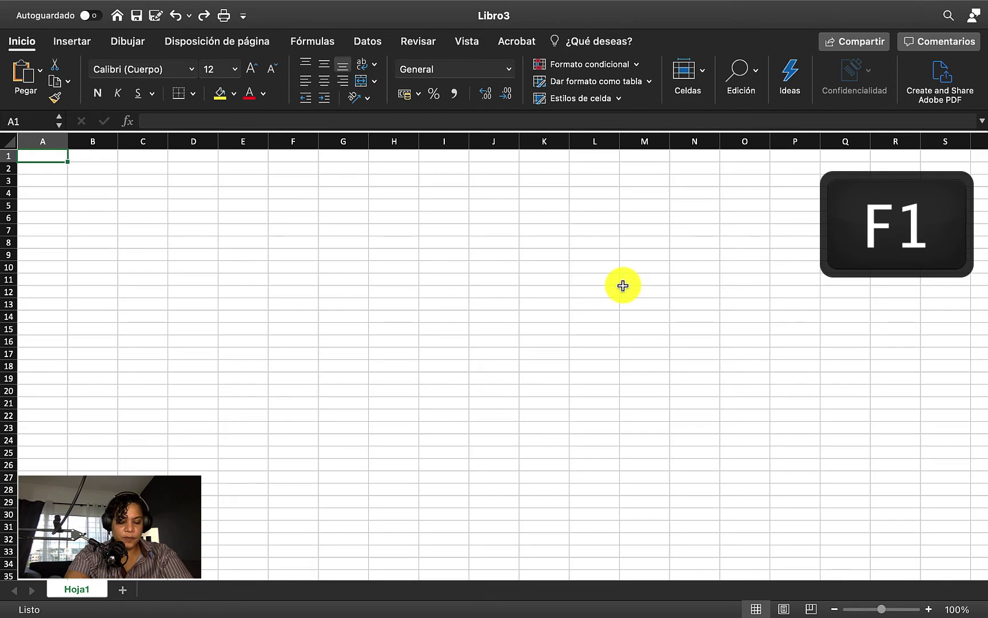
{"action": "left_click", "coordinate": [623, 285]}
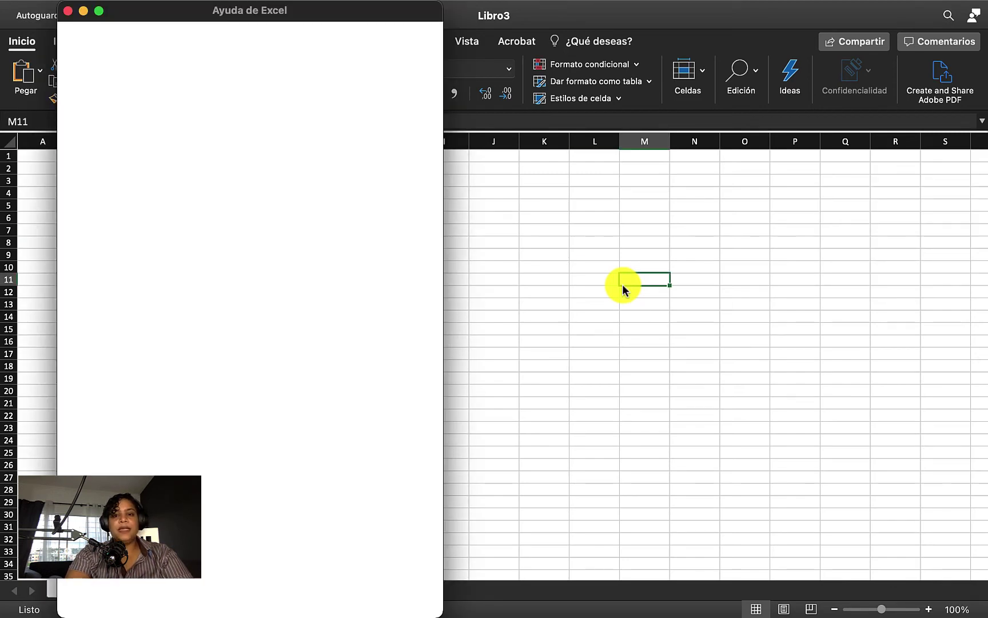
{"action": "left_click", "coordinate": [231, 11]}
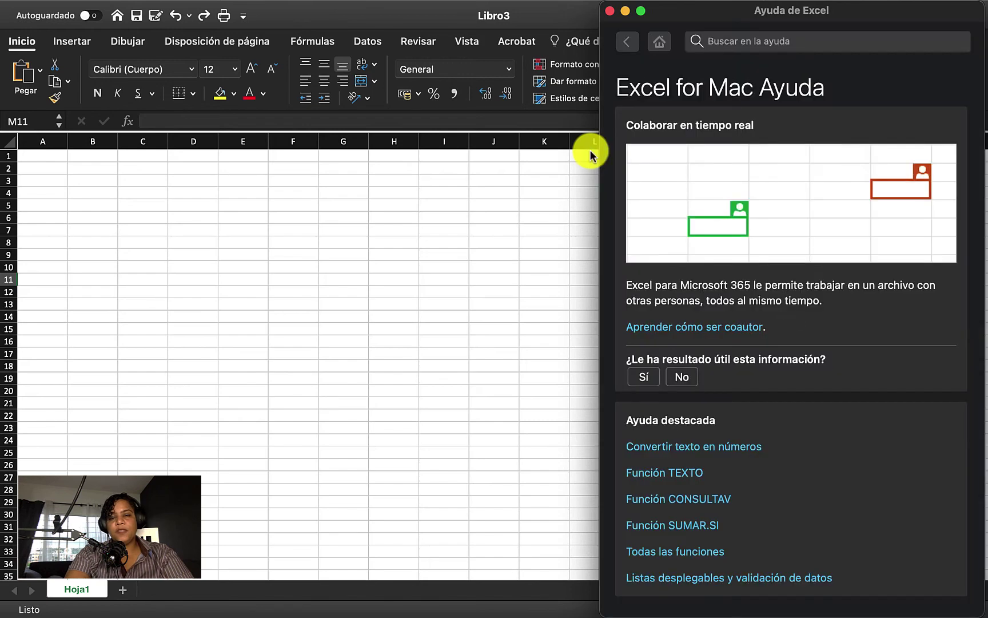
{"action": "left_click", "coordinate": [686, 18]}
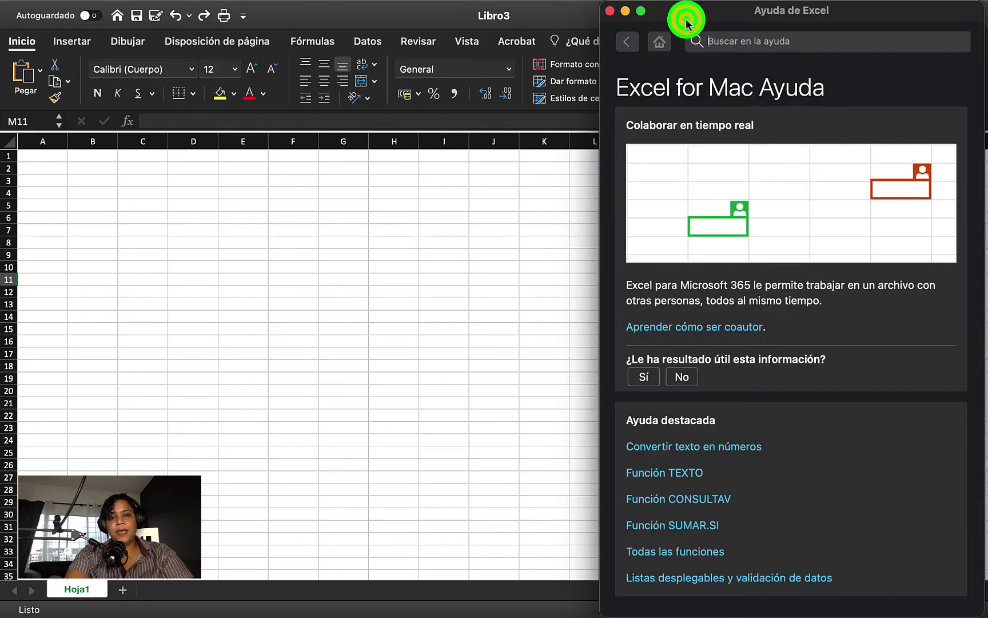
{"action": "scroll", "coordinate": [657, 503], "scroll_direction": "down", "scroll_amount": 1}
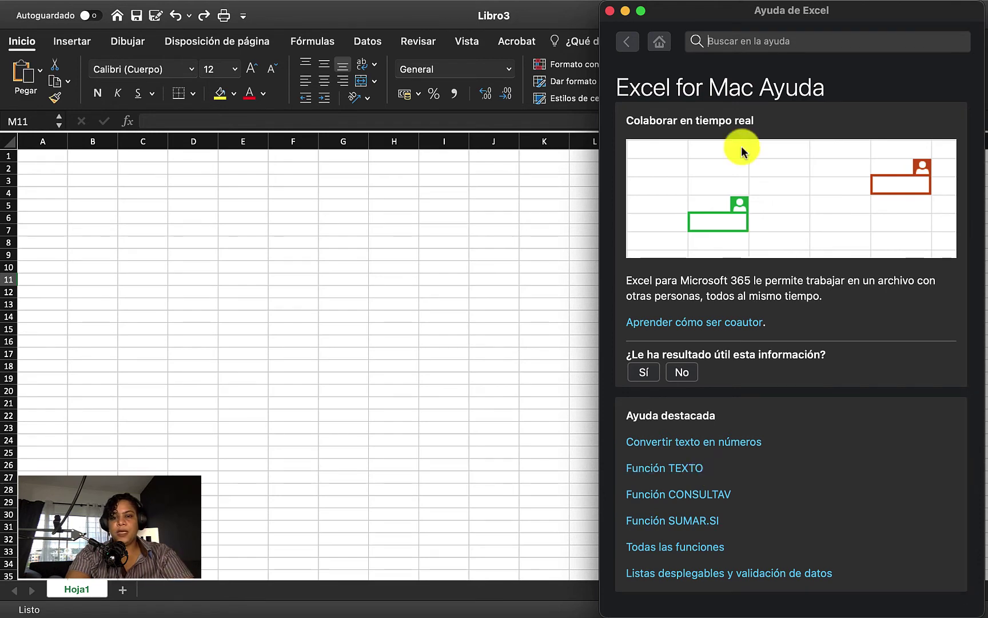
{"action": "left_click", "coordinate": [740, 39]}
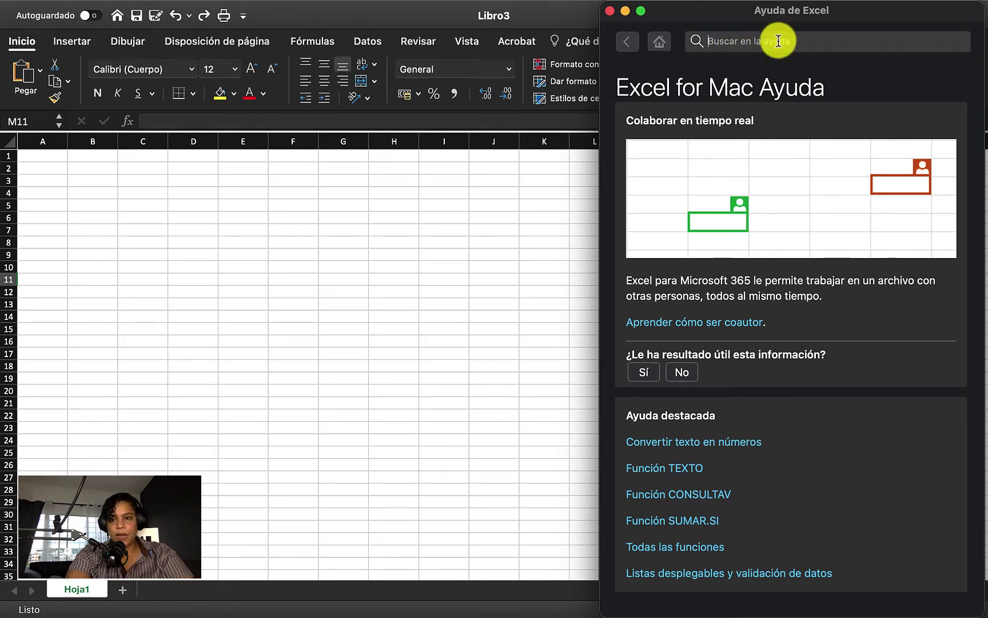
{"action": "left_click", "coordinate": [609, 11]}
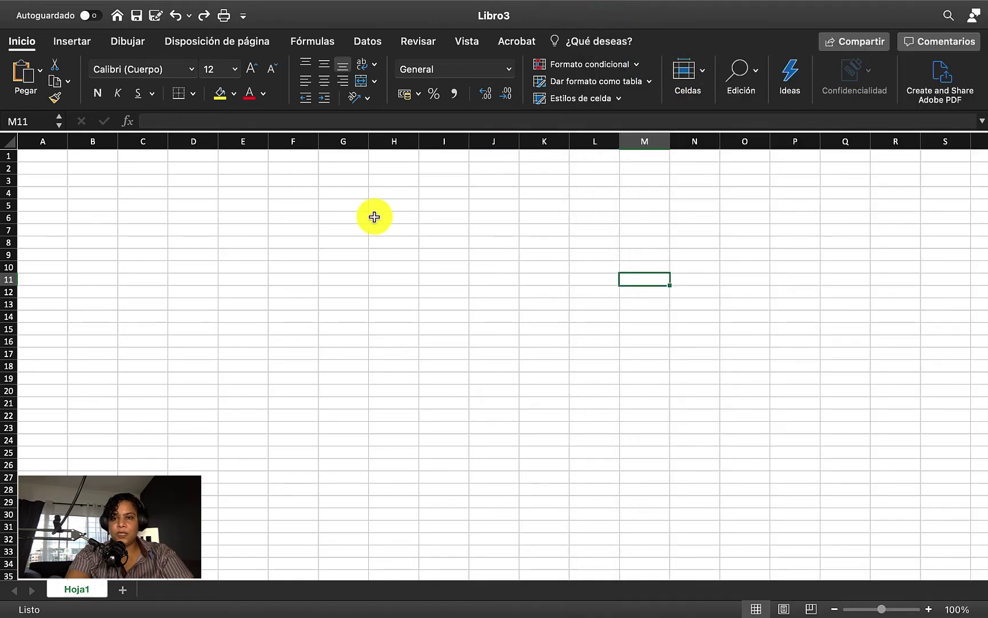
{"action": "left_click", "coordinate": [355, 236]}
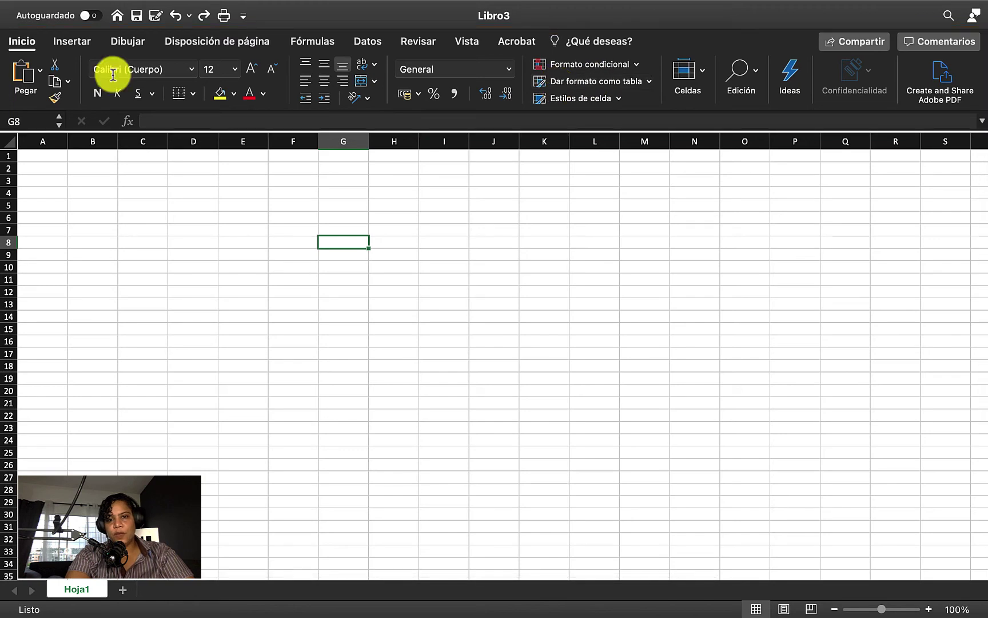
- Collapse and restore the ribbon via Inicio, then show the Insertar tab
{"action": "left_click", "coordinate": [27, 42]}
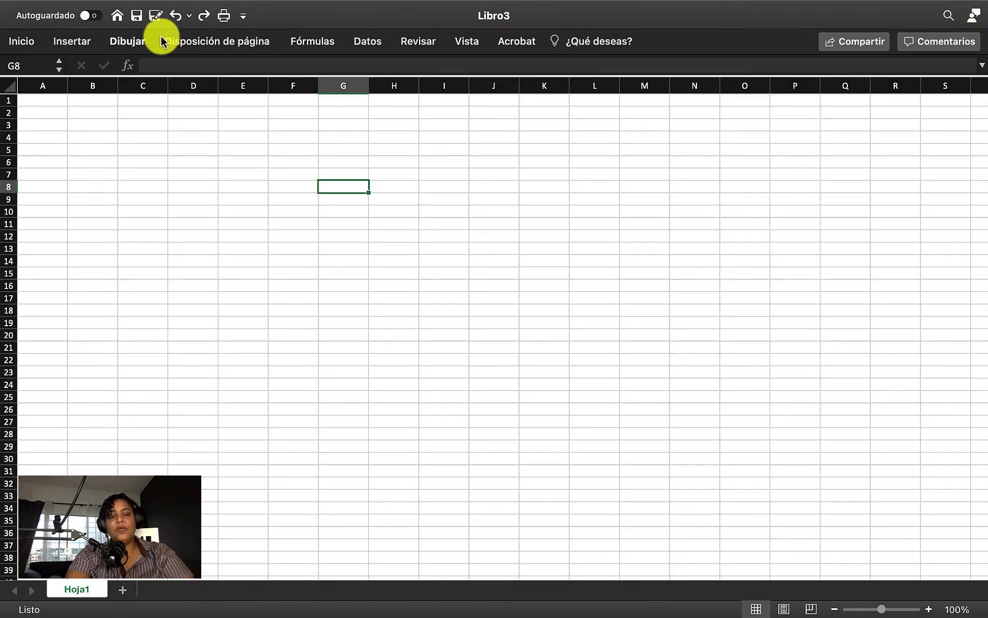
{"action": "left_click", "coordinate": [23, 42]}
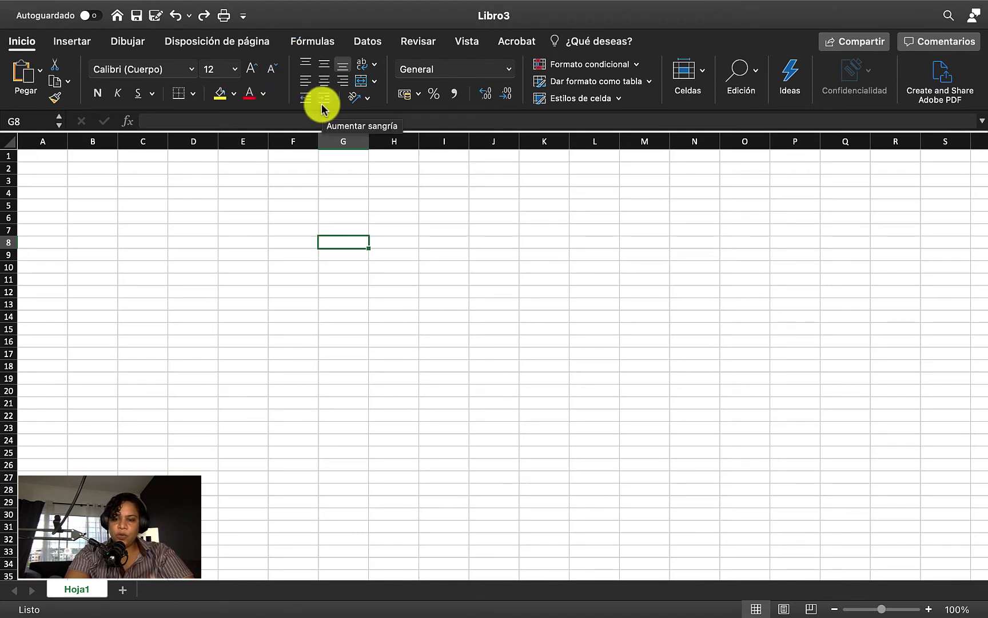
{"action": "left_click", "coordinate": [69, 51]}
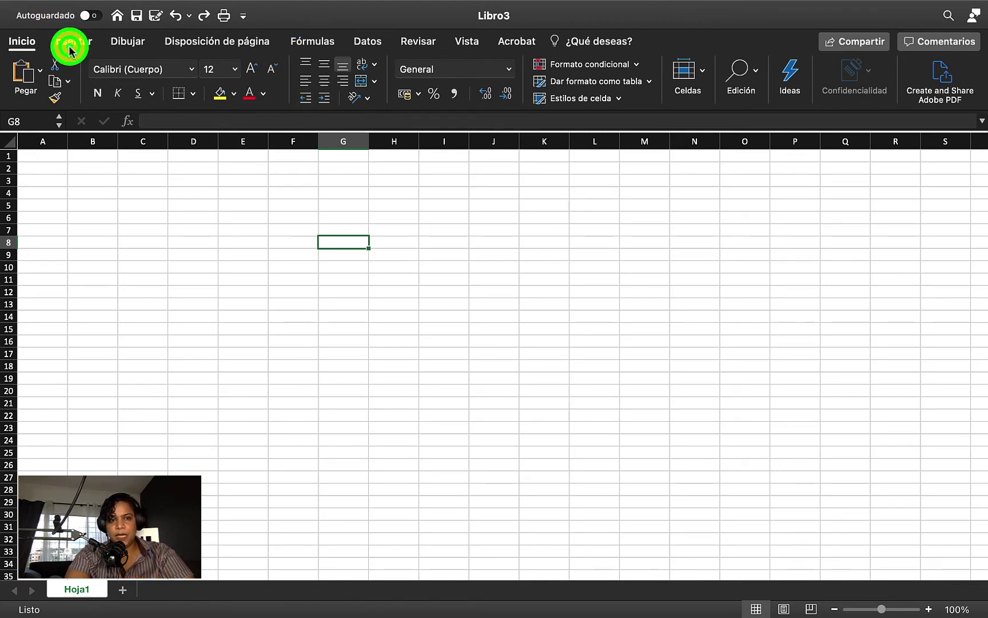
{"action": "left_click", "coordinate": [123, 41]}
{"action": "left_click", "coordinate": [200, 40]}
{"action": "left_click", "coordinate": [319, 42]}
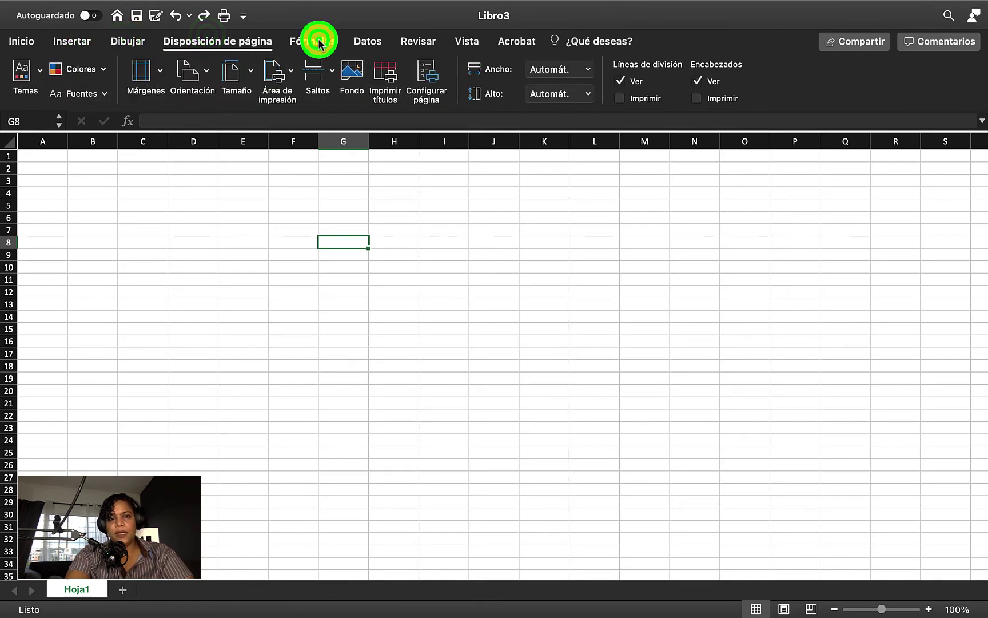
{"action": "left_click", "coordinate": [368, 40]}
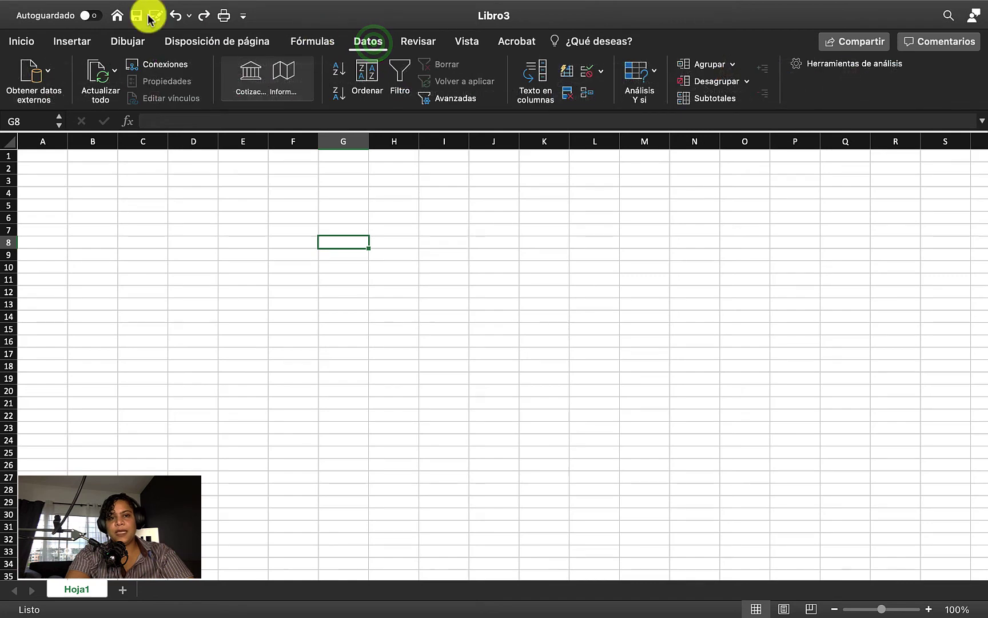
{"action": "left_click", "coordinate": [20, 42]}
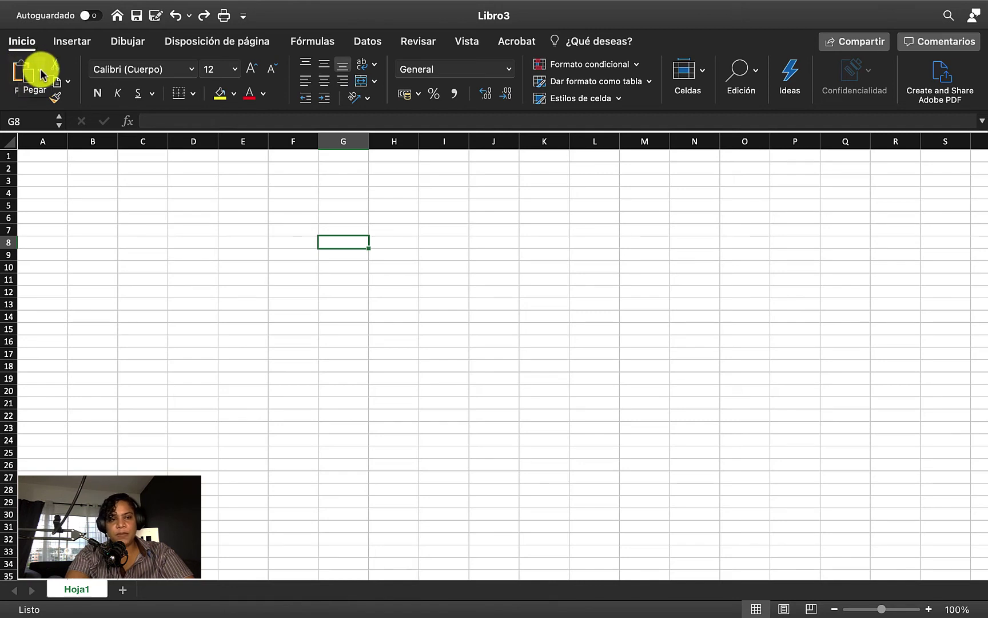
{"action": "left_click", "coordinate": [42, 74]}
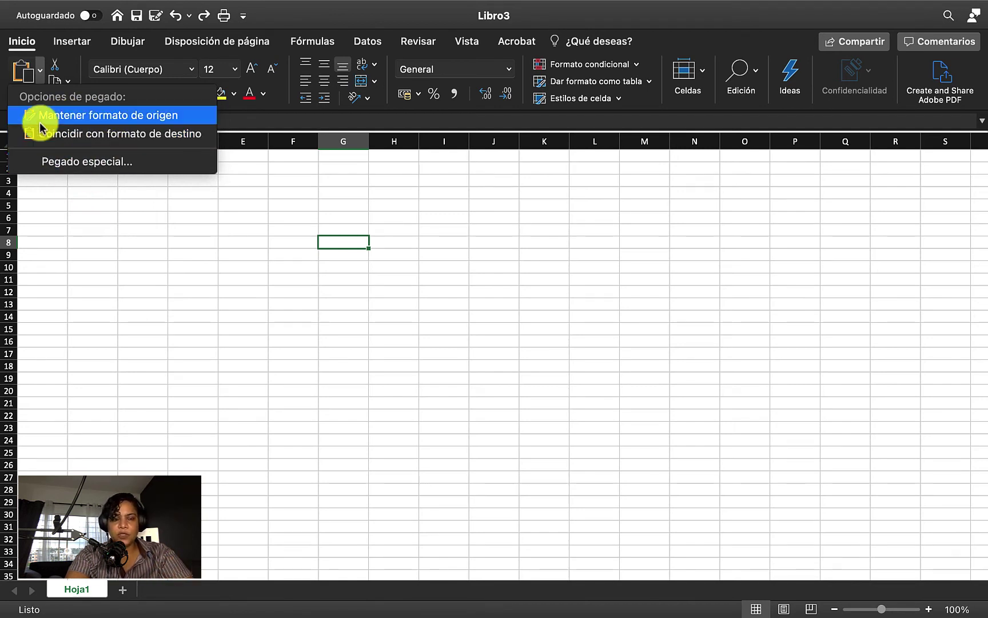
{"action": "left_click", "coordinate": [71, 187]}
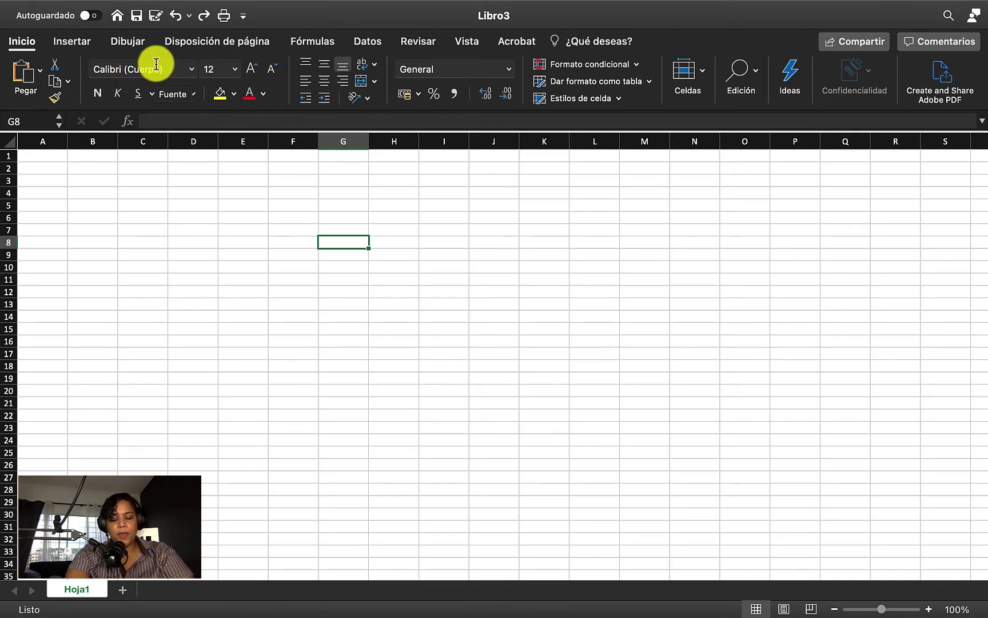
{"action": "left_click", "coordinate": [193, 70]}
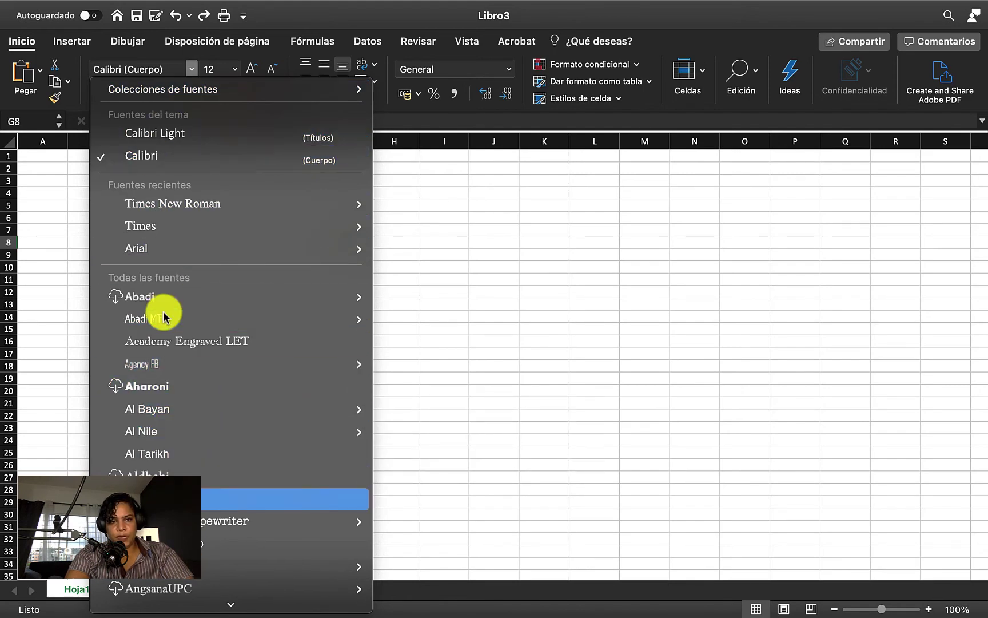
{"action": "scroll", "coordinate": [166, 487], "scroll_direction": "down", "scroll_amount": 3}
{"action": "scroll", "coordinate": [166, 487], "scroll_direction": "down", "scroll_amount": 3}
{"action": "scroll", "coordinate": [165, 488], "scroll_direction": "down", "scroll_amount": 10}
{"action": "scroll", "coordinate": [166, 488], "scroll_direction": "down", "scroll_amount": 5}
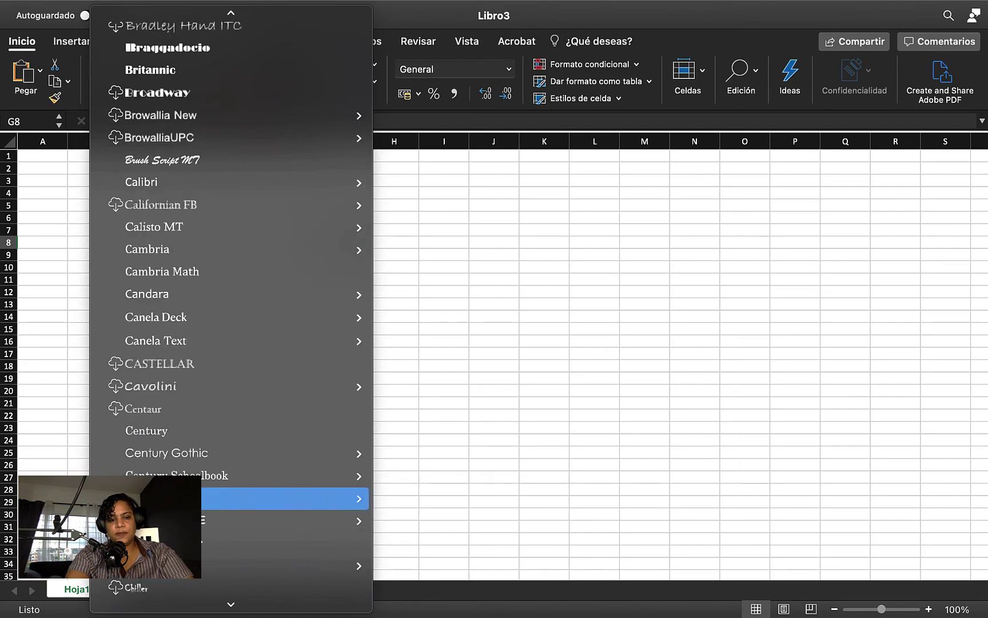
{"action": "scroll", "coordinate": [165, 487], "scroll_direction": "down", "scroll_amount": 15}
{"action": "key", "text": "Down"}
{"action": "key", "text": "Down"}
{"action": "key", "text": "Down"}
{"action": "key", "text": "Down"}
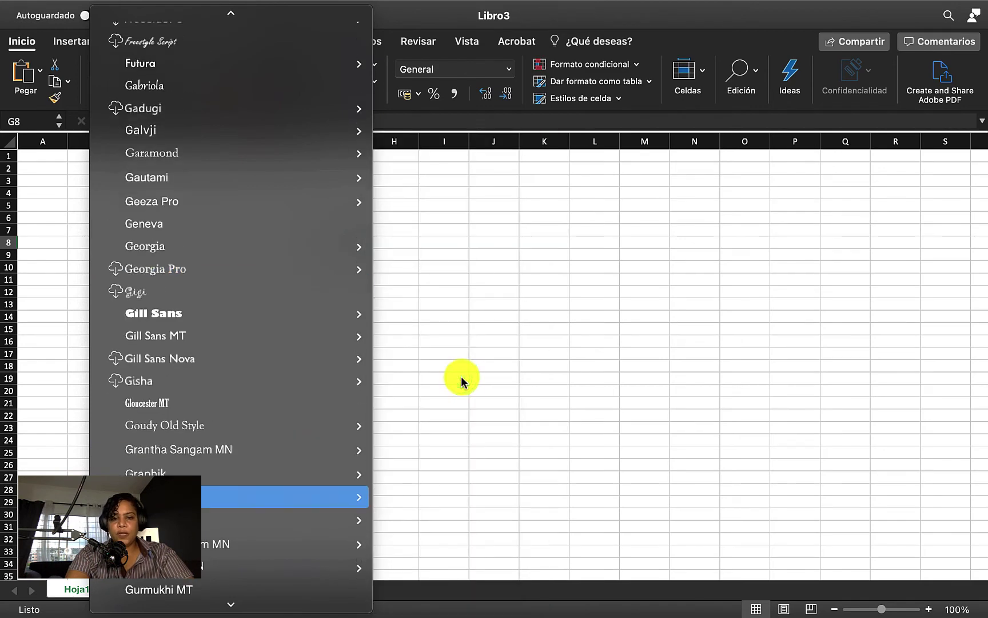
{"action": "key", "text": "Down"}
{"action": "key", "text": "Down"}
{"action": "key", "text": "Down"}
{"action": "key", "text": "Down"}
{"action": "key", "text": "Down"}
{"action": "key", "text": "Down"}
{"action": "left_click", "coordinate": [461, 378]}
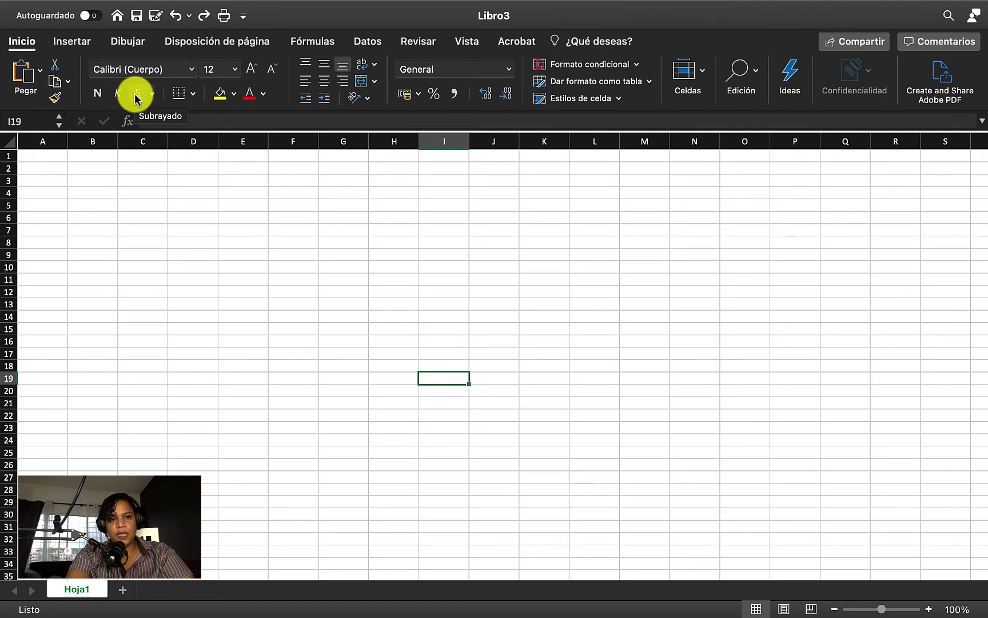
{"action": "left_click", "coordinate": [192, 96]}
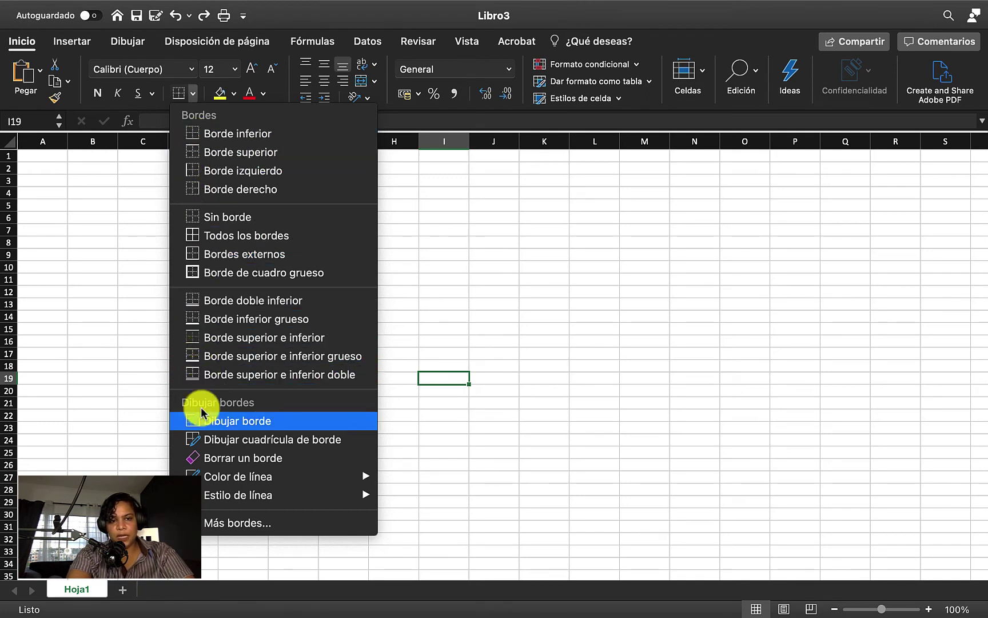
{"action": "left_click", "coordinate": [150, 184]}
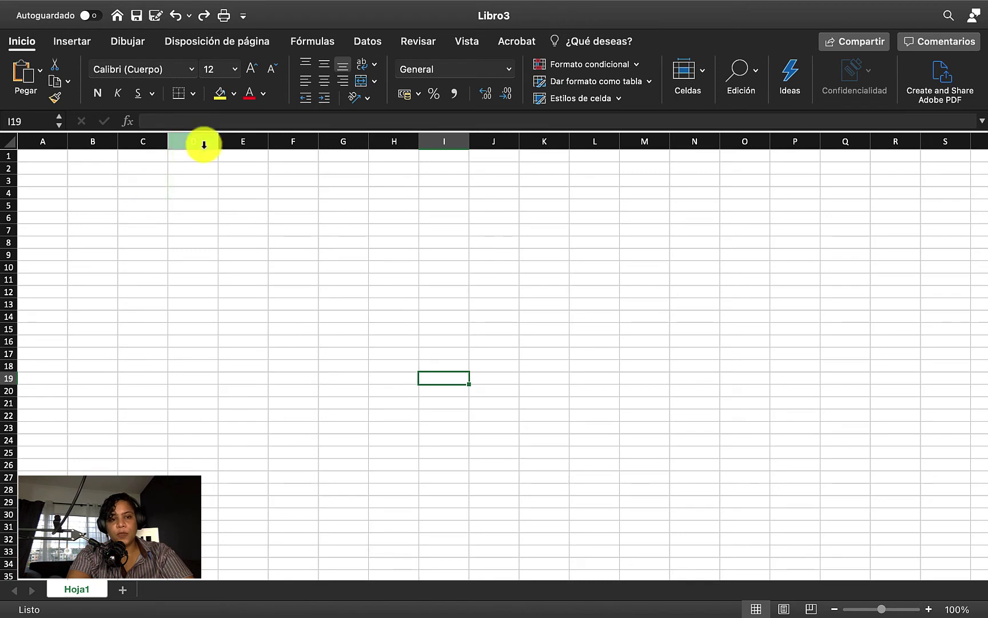
{"action": "left_click", "coordinate": [234, 94]}
{"action": "left_click", "coordinate": [234, 97]}
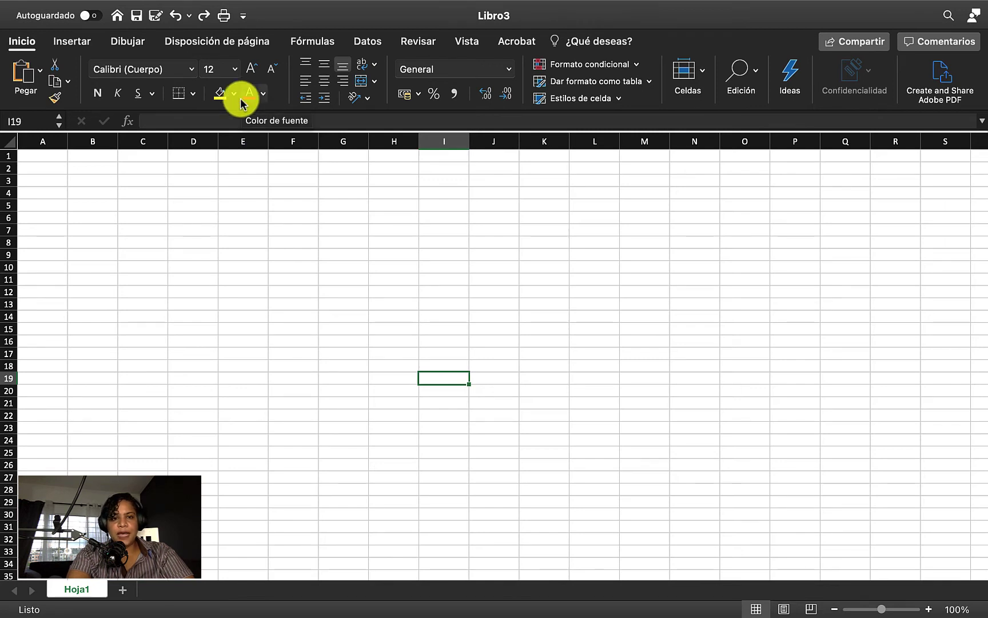
{"action": "left_click", "coordinate": [262, 98]}
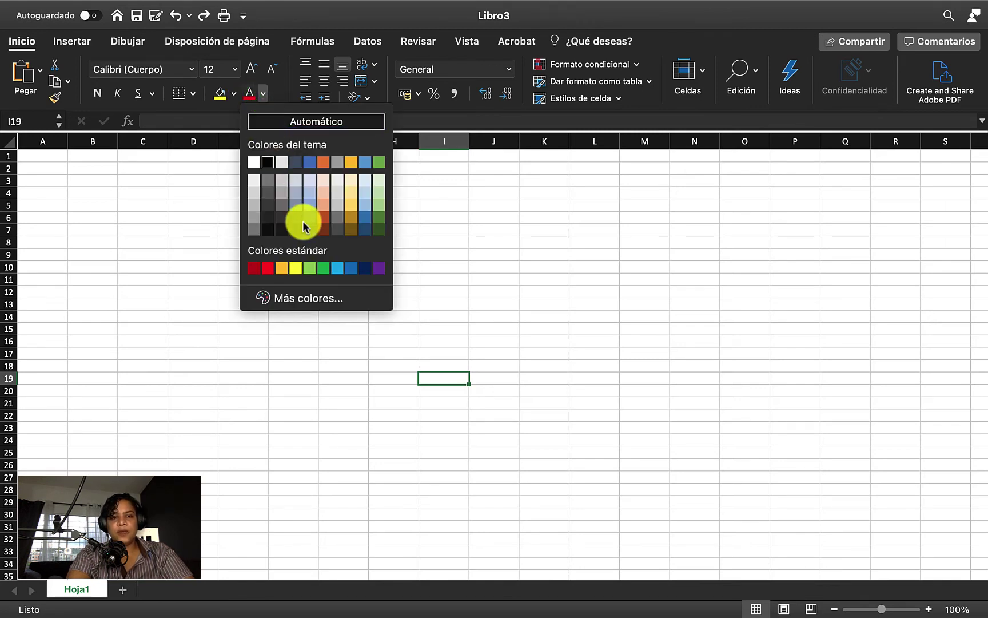
{"action": "left_click", "coordinate": [223, 194]}
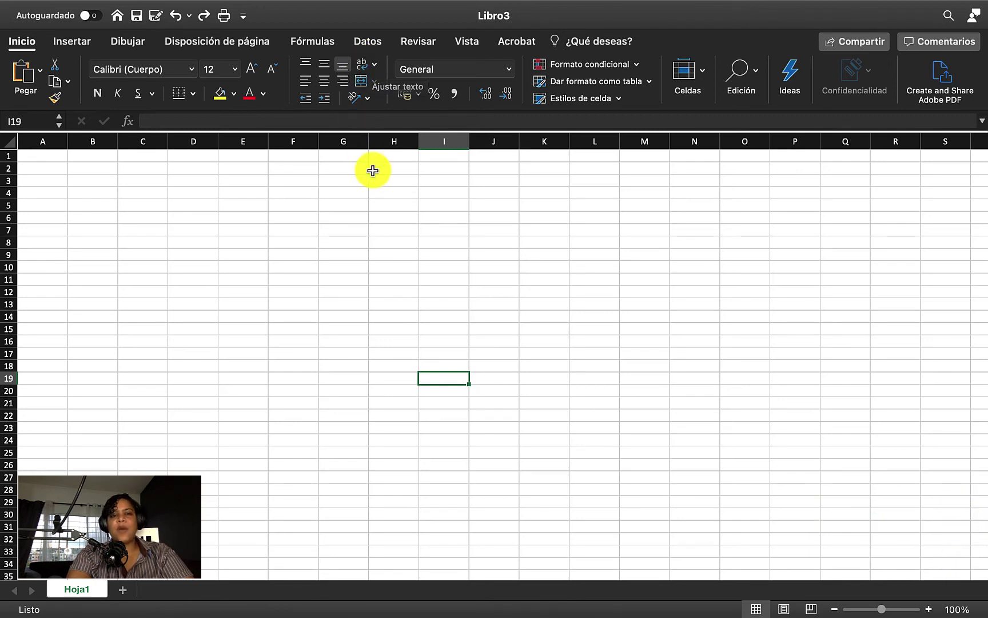
{"action": "left_click", "coordinate": [345, 215]}
{"action": "type", "text": "gdsg"}
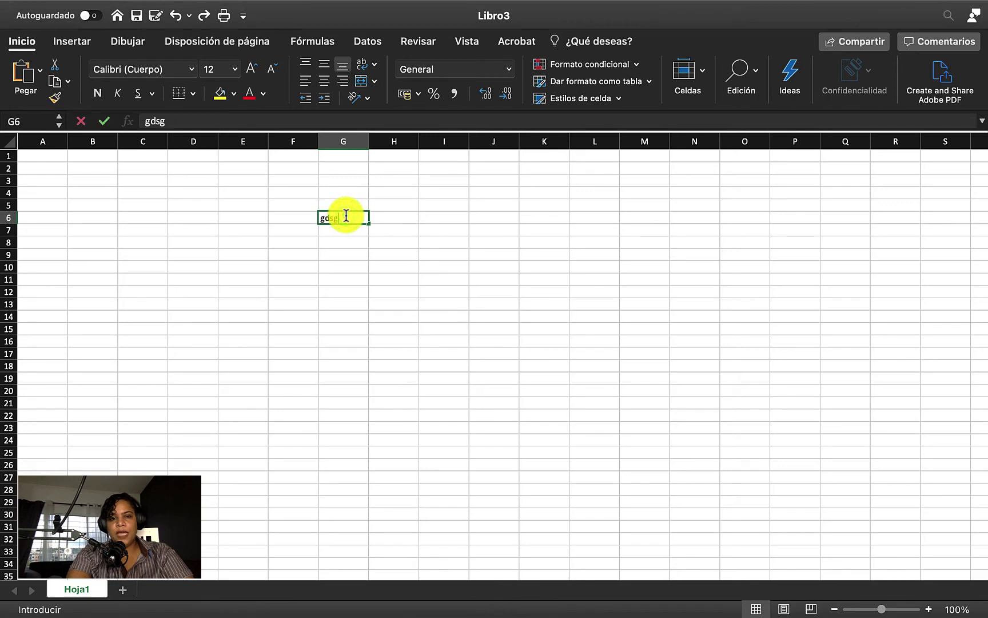
{"action": "type", "text": "dfgdsgdfsgdsfgdsfgdsfgdsfgdsfgdsf"}
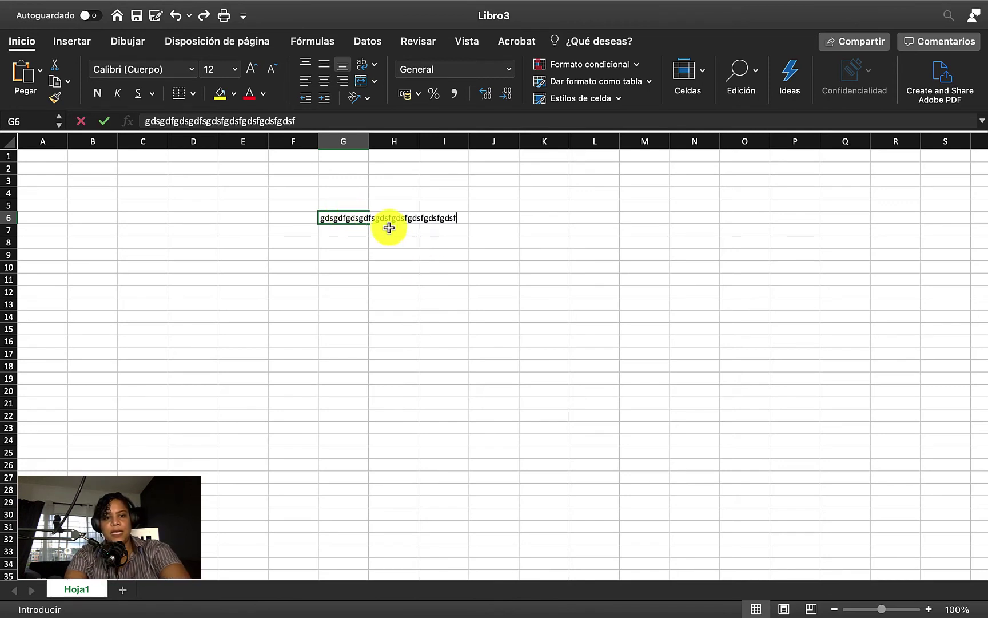
{"action": "left_click", "coordinate": [365, 239]}
{"action": "left_click", "coordinate": [350, 220]}
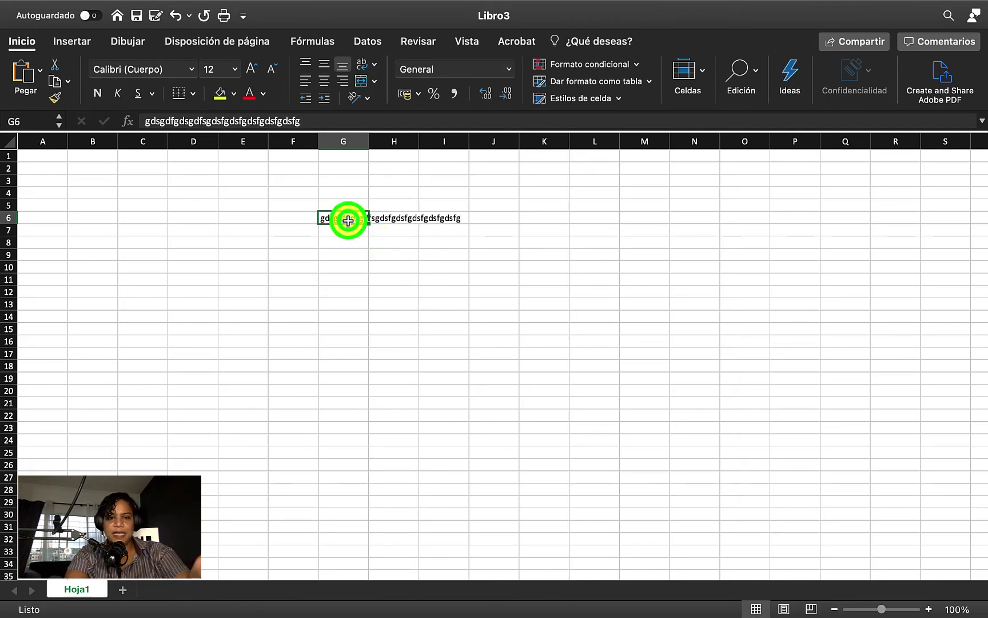
{"action": "left_click", "coordinate": [363, 67]}
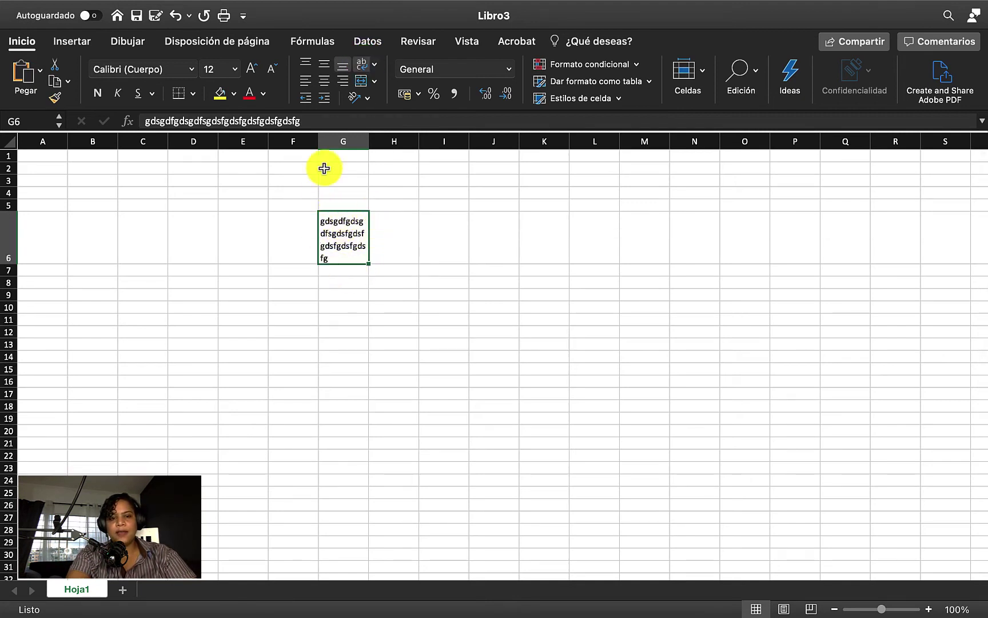
{"action": "key", "text": "Delete"}
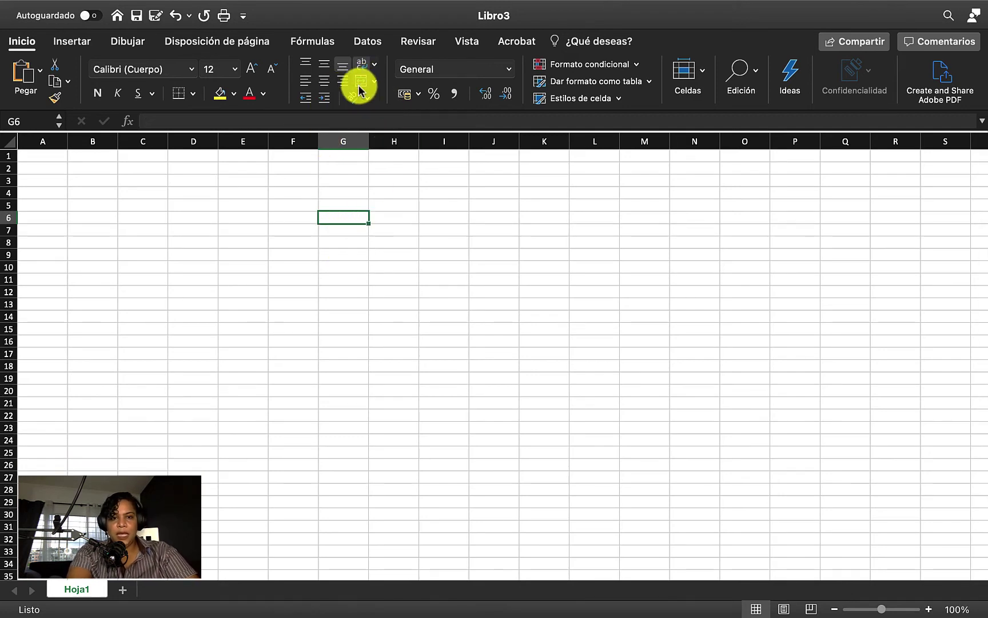
{"action": "left_click_drag", "start_coordinate": [342, 217], "coordinate": [383, 216]}
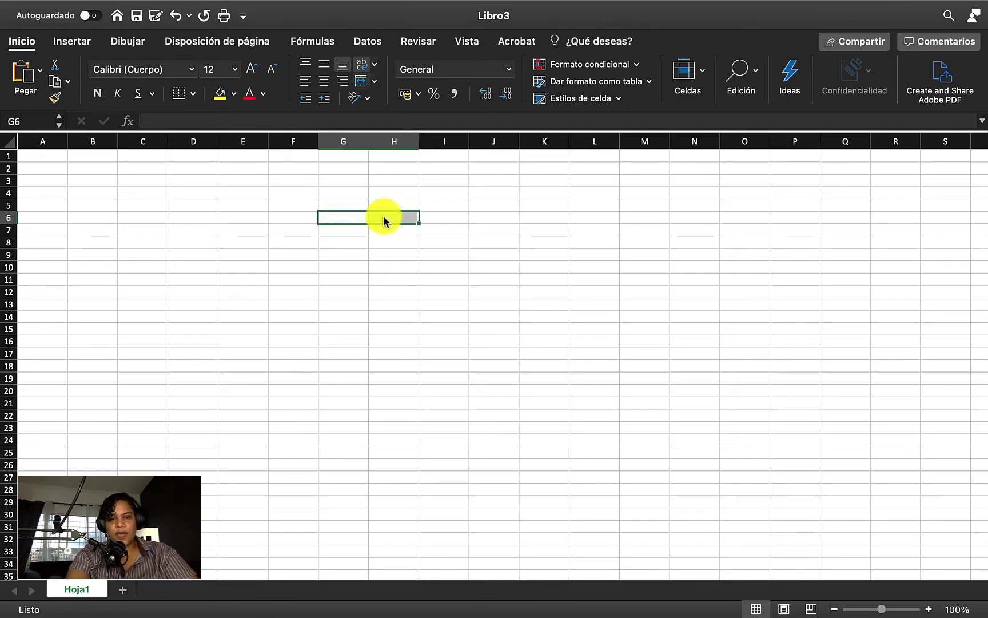
{"action": "left_click", "coordinate": [364, 82]}
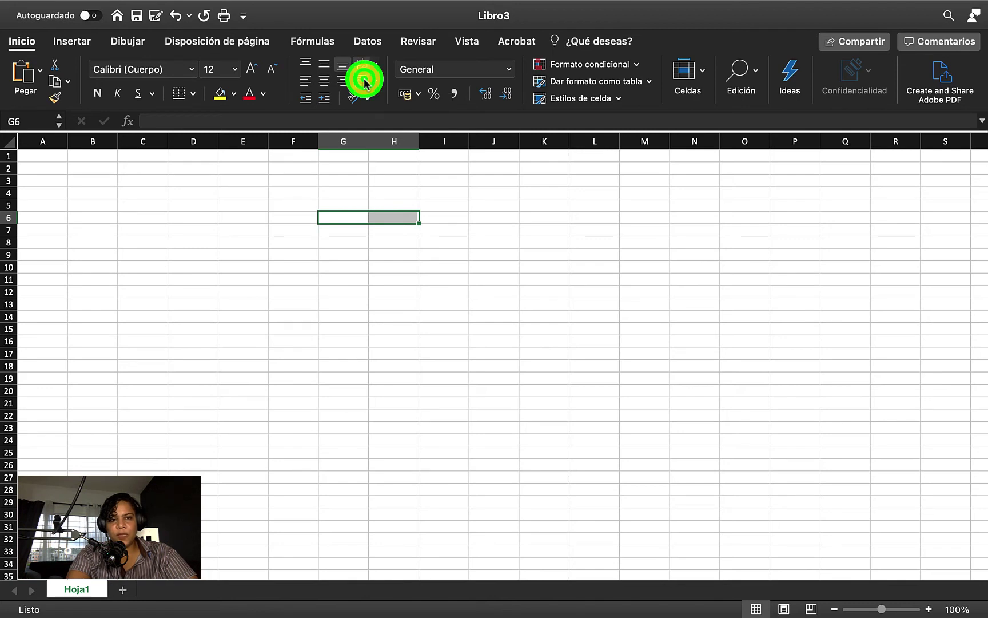
{"action": "left_click", "coordinate": [408, 392]}
{"action": "left_click", "coordinate": [384, 217]}
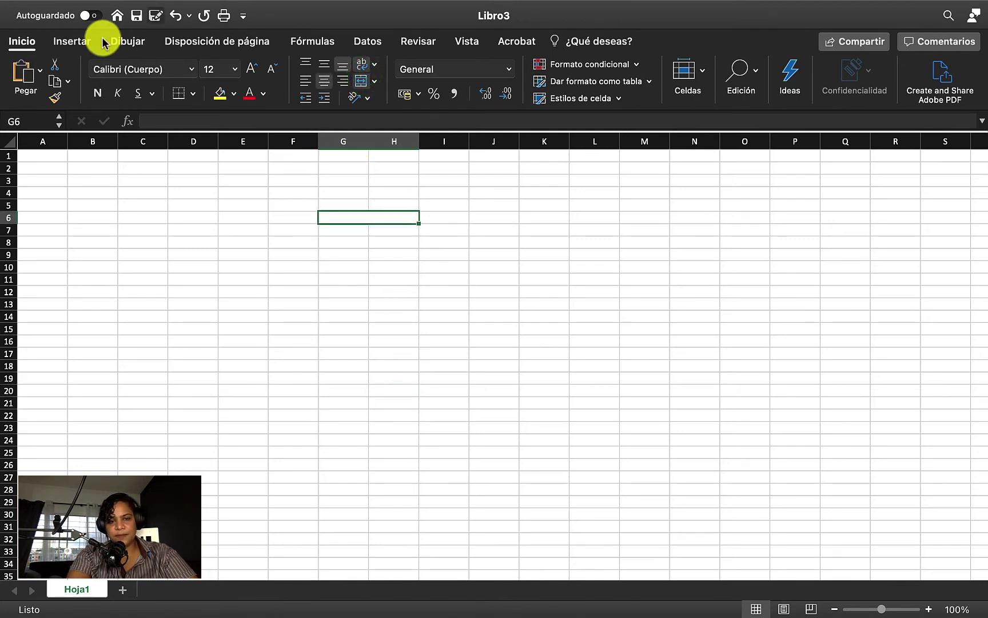
{"action": "left_click", "coordinate": [175, 17]}
{"action": "left_click", "coordinate": [394, 168]}
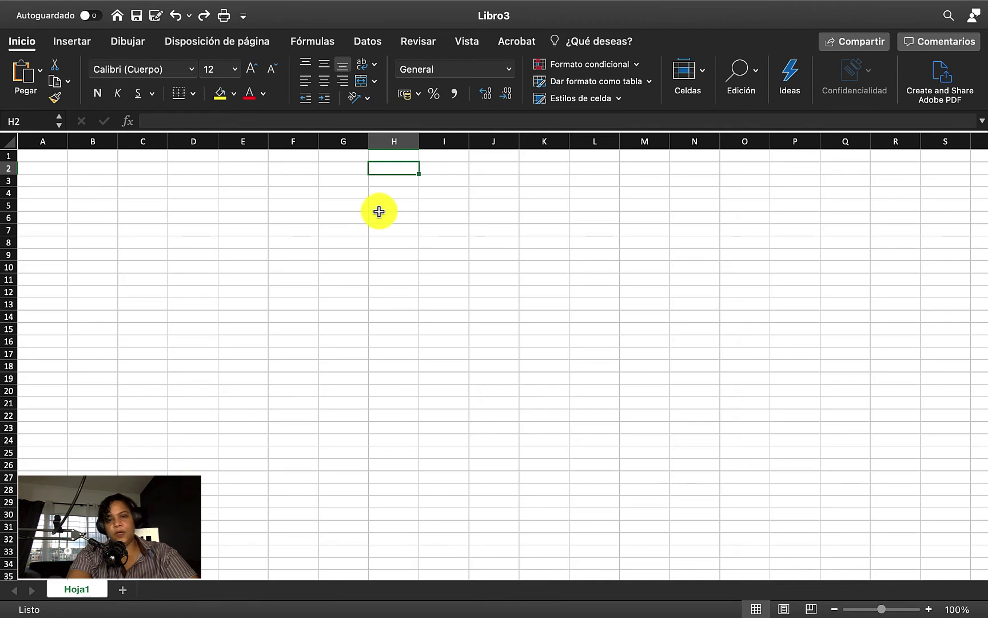
{"action": "left_click", "coordinate": [366, 98]}
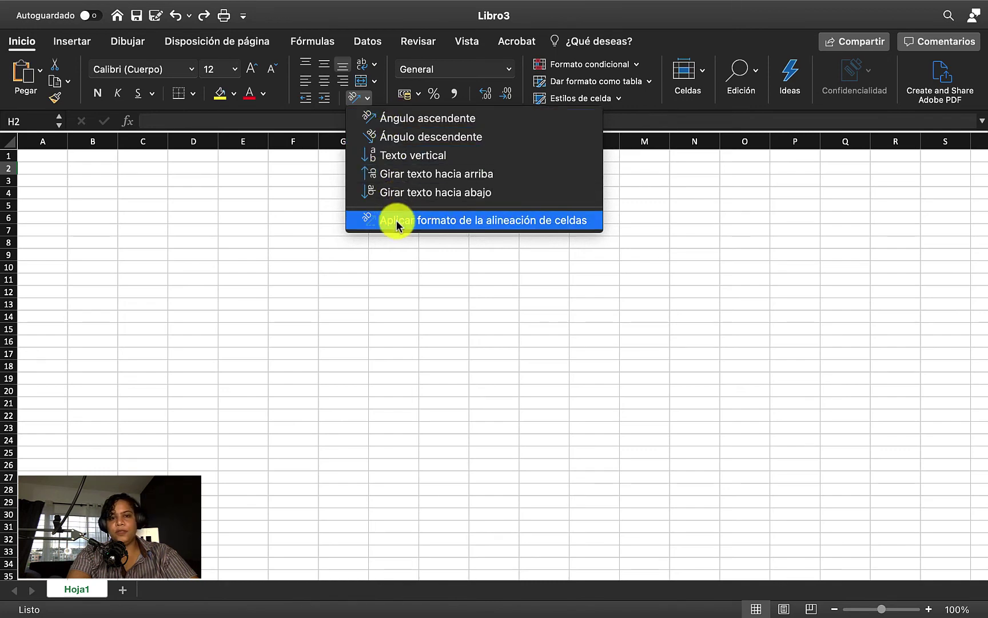
{"action": "left_click", "coordinate": [334, 167]}
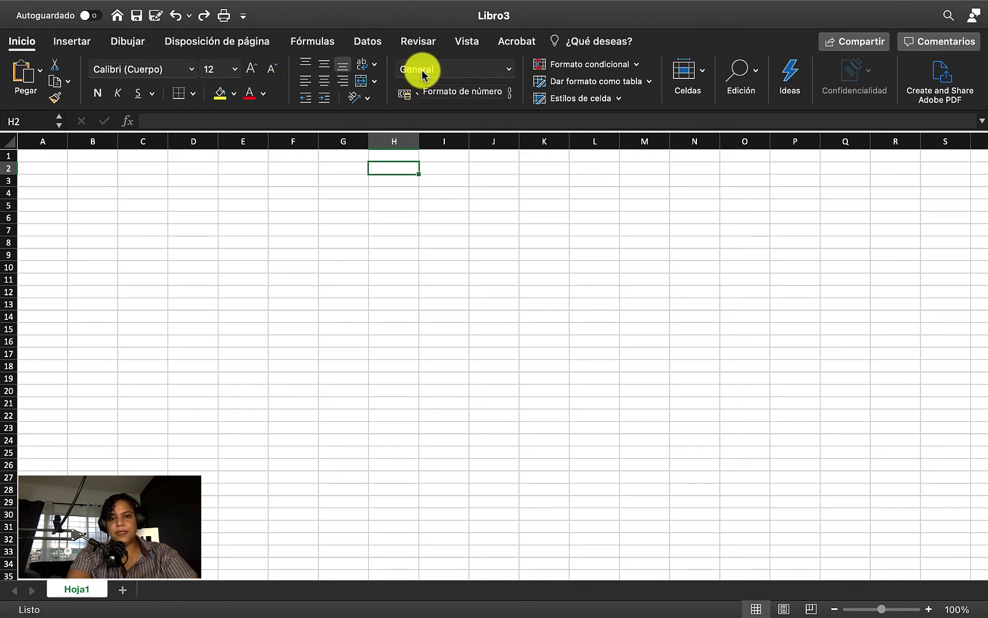
{"action": "left_click", "coordinate": [509, 69]}
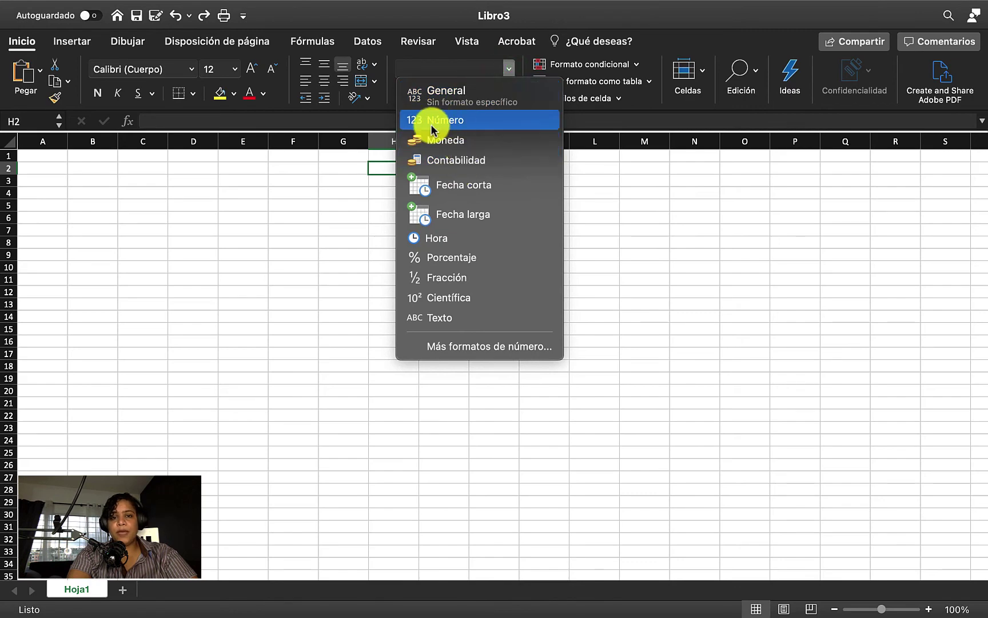
{"action": "left_click", "coordinate": [380, 173]}
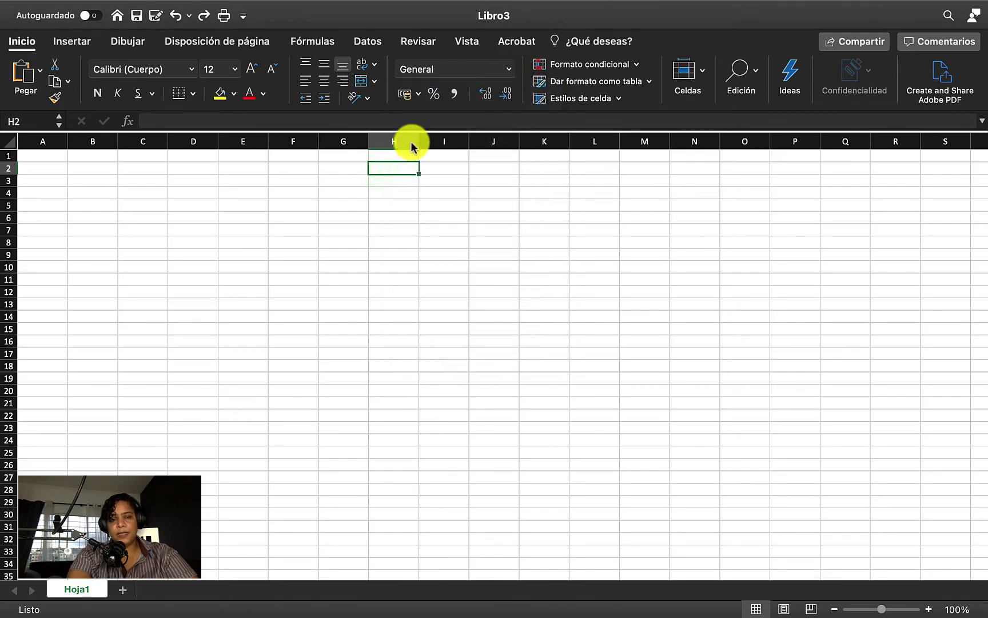
{"action": "left_click", "coordinate": [507, 70]}
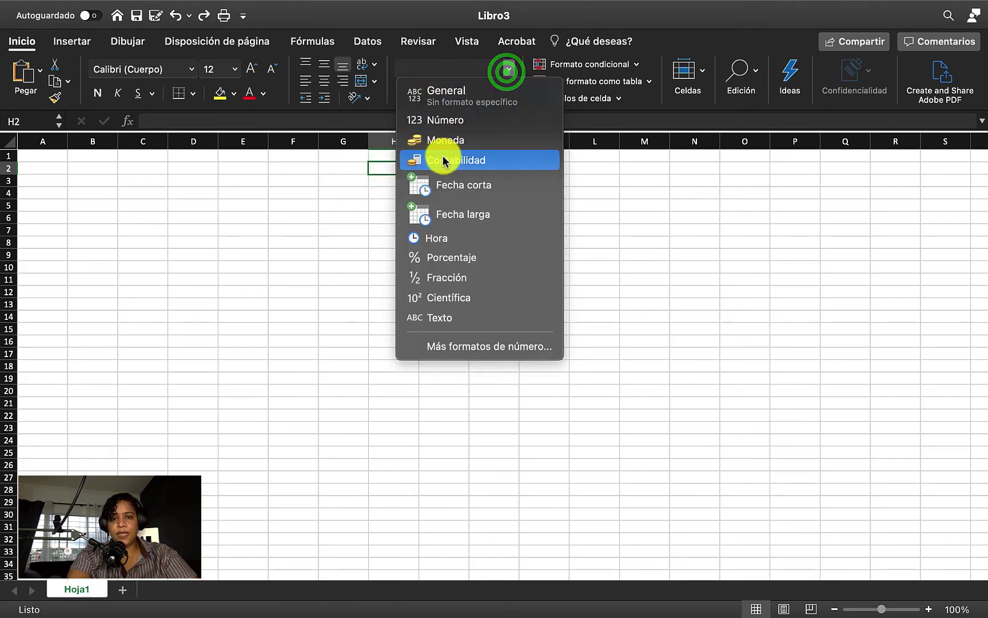
{"action": "left_click", "coordinate": [376, 238]}
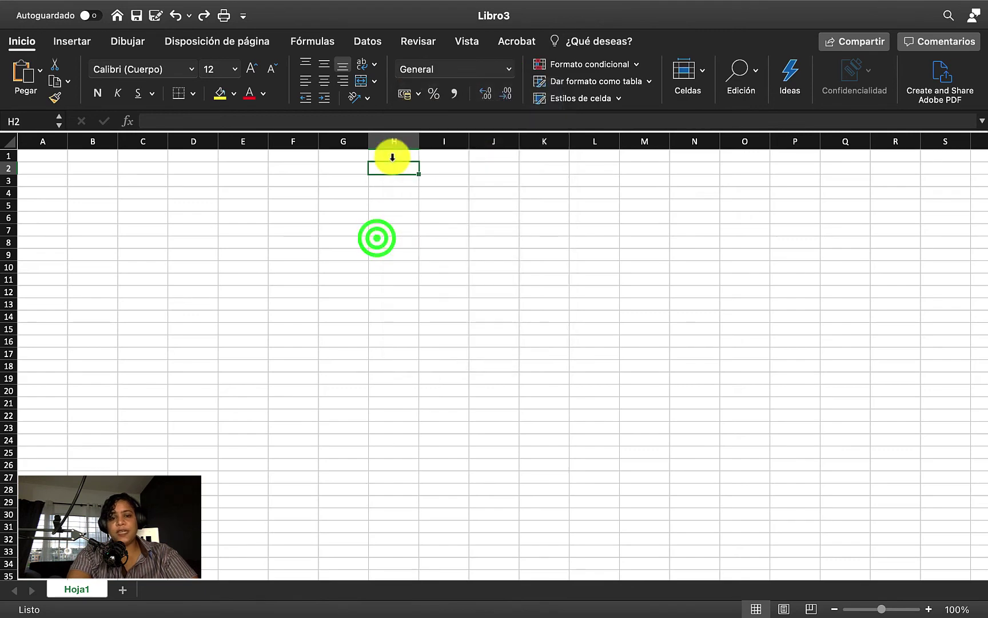
{"action": "left_click", "coordinate": [418, 96]}
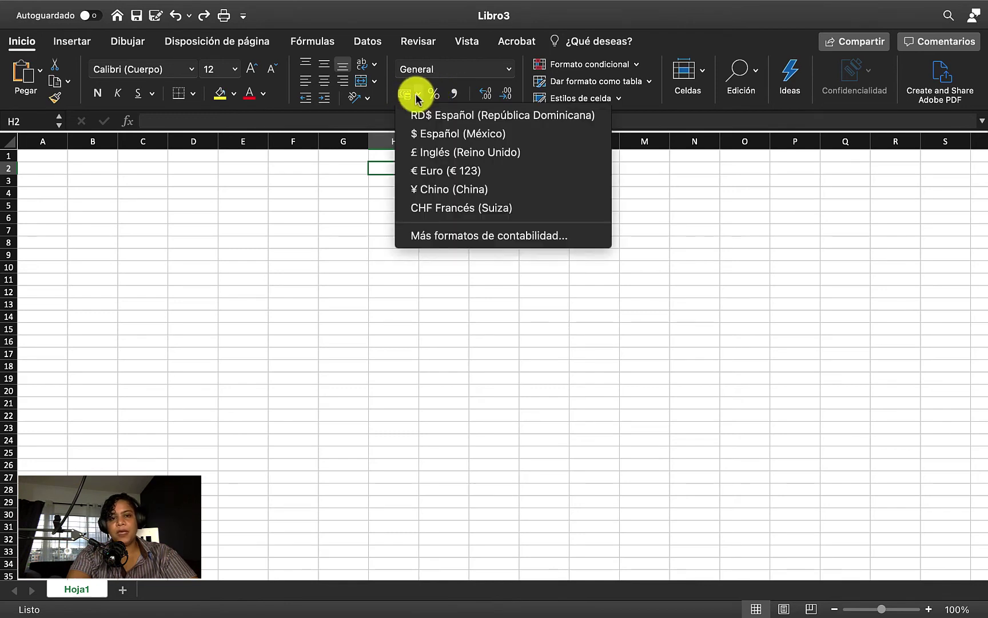
{"action": "left_click", "coordinate": [437, 99]}
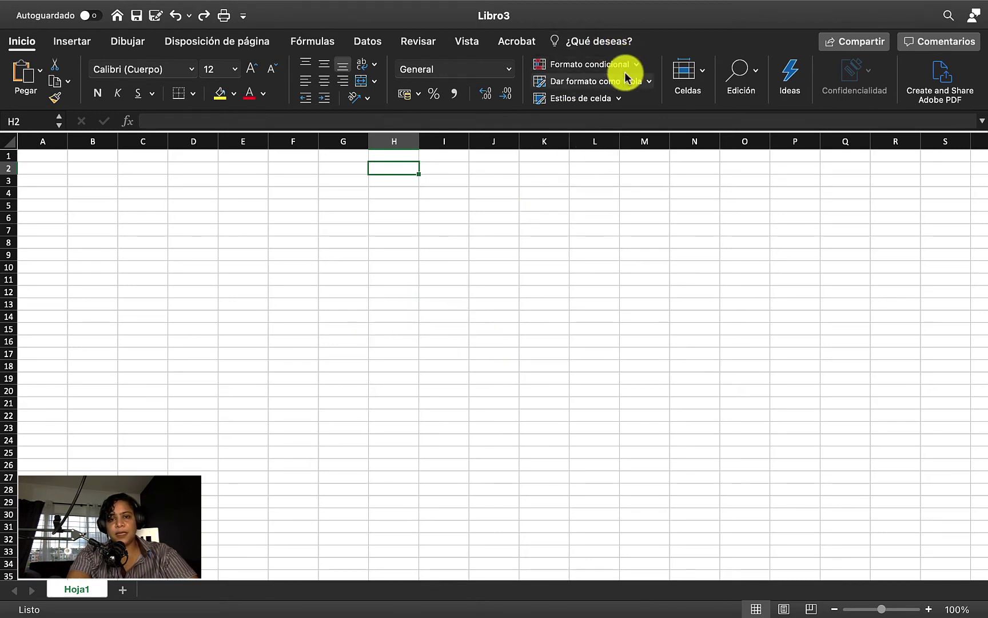
{"action": "left_click", "coordinate": [617, 100]}
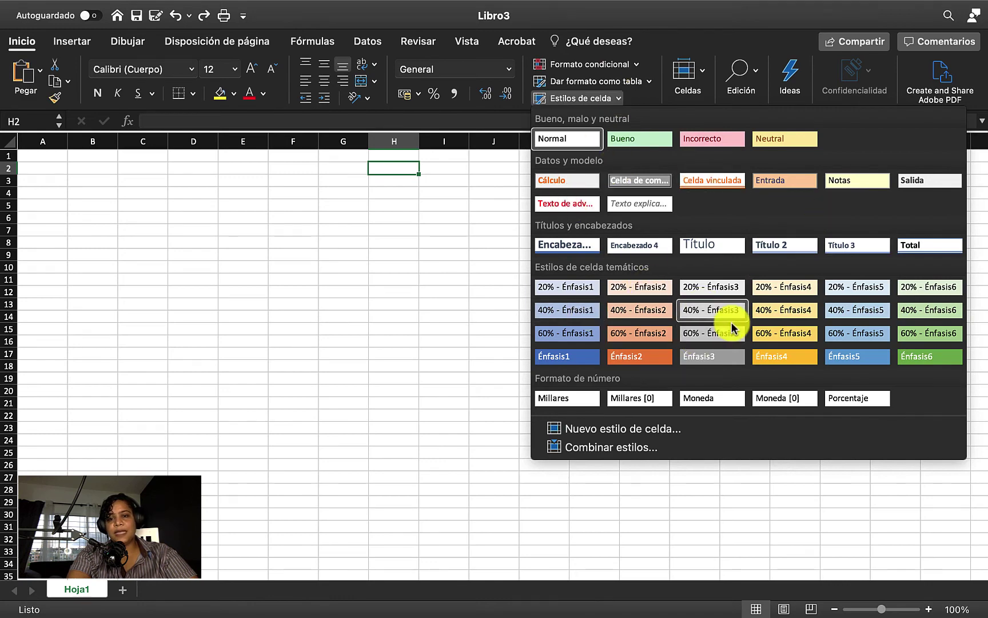
{"action": "left_click", "coordinate": [475, 241]}
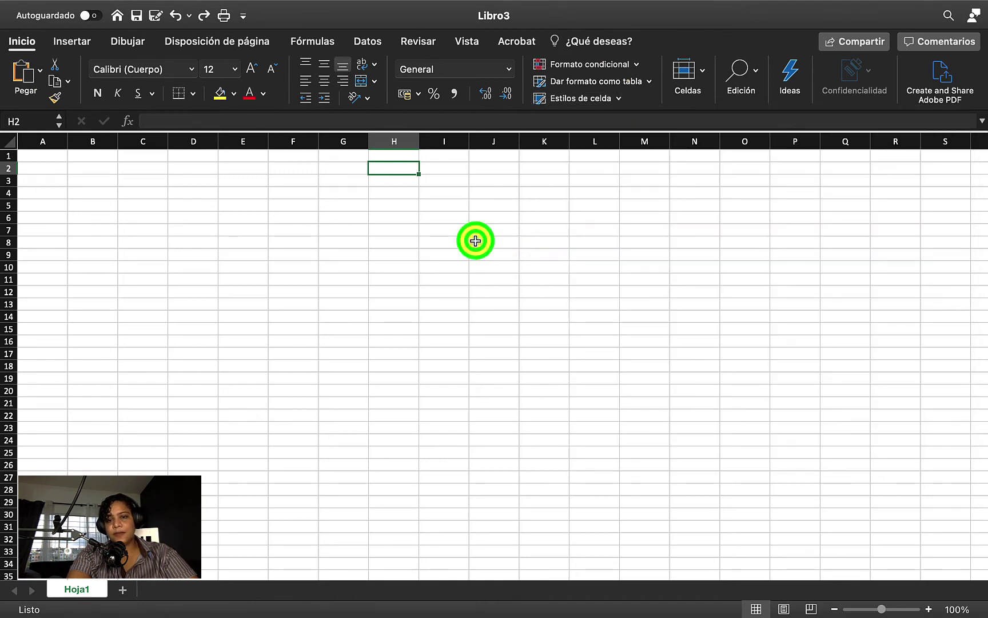
{"action": "left_click", "coordinate": [703, 73]}
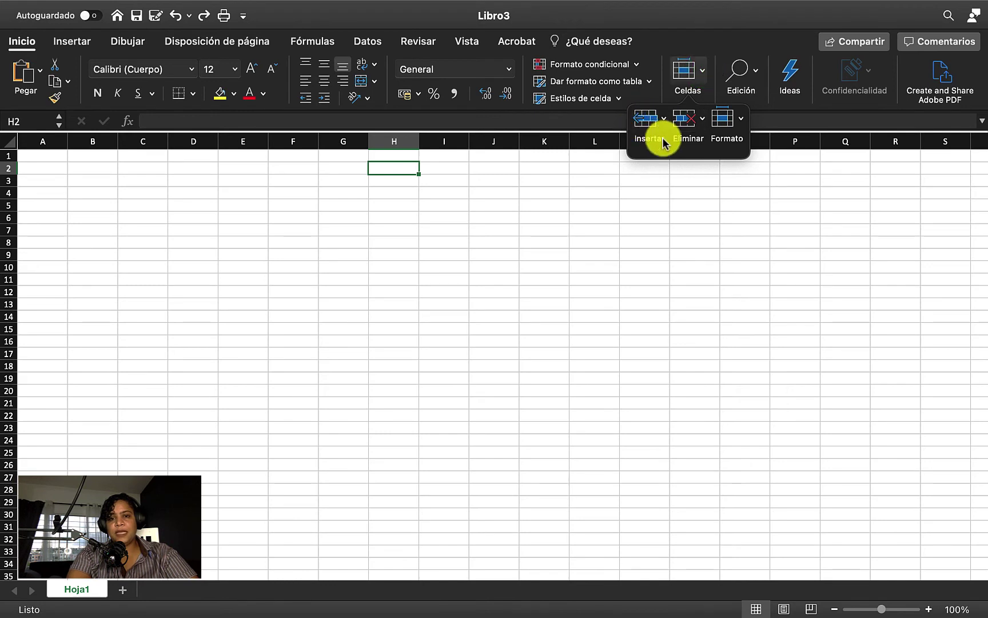
{"action": "left_click", "coordinate": [758, 77]}
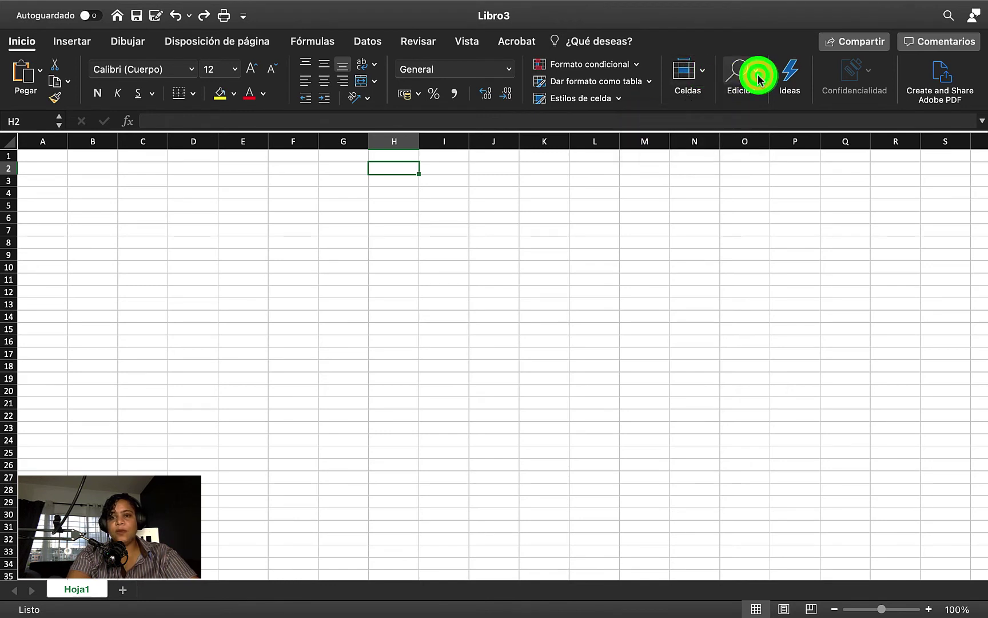
{"action": "left_click", "coordinate": [754, 79]}
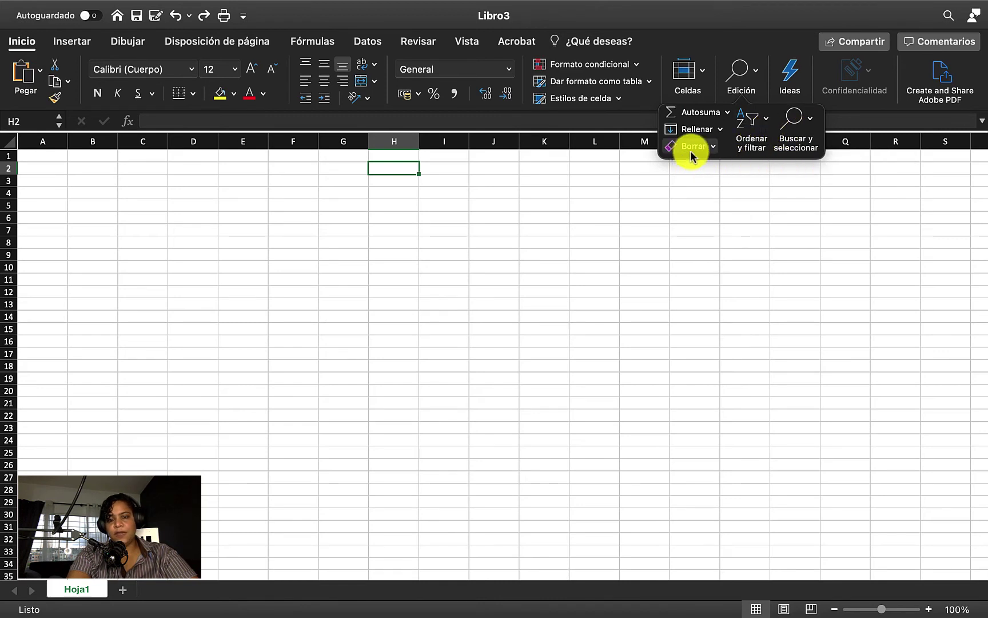
{"action": "left_click", "coordinate": [687, 176]}
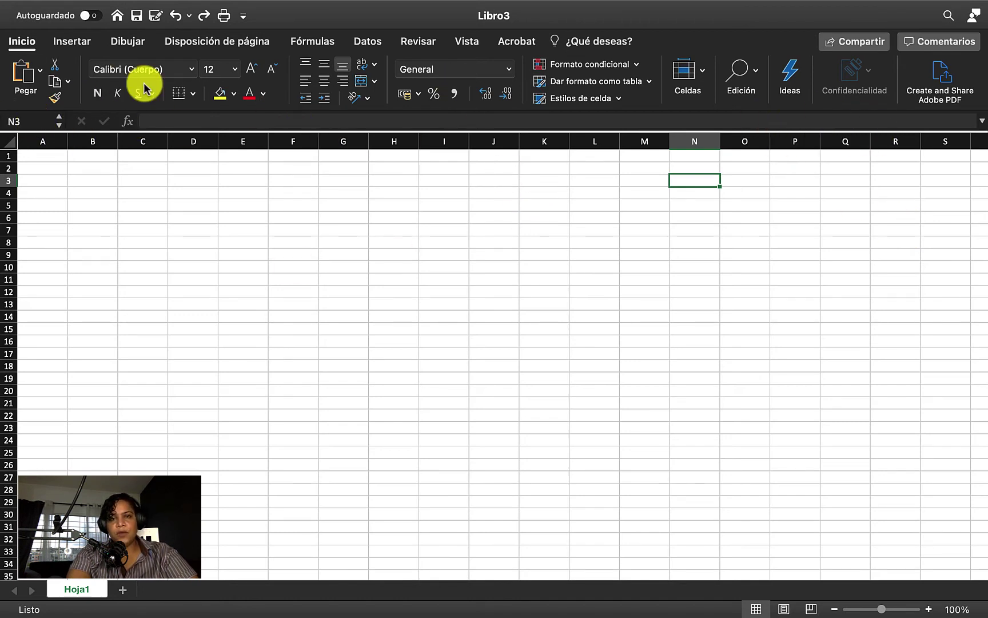
- On the Insertar tab, preview the Tablas and Datos de imagen options
{"action": "left_click", "coordinate": [75, 46]}
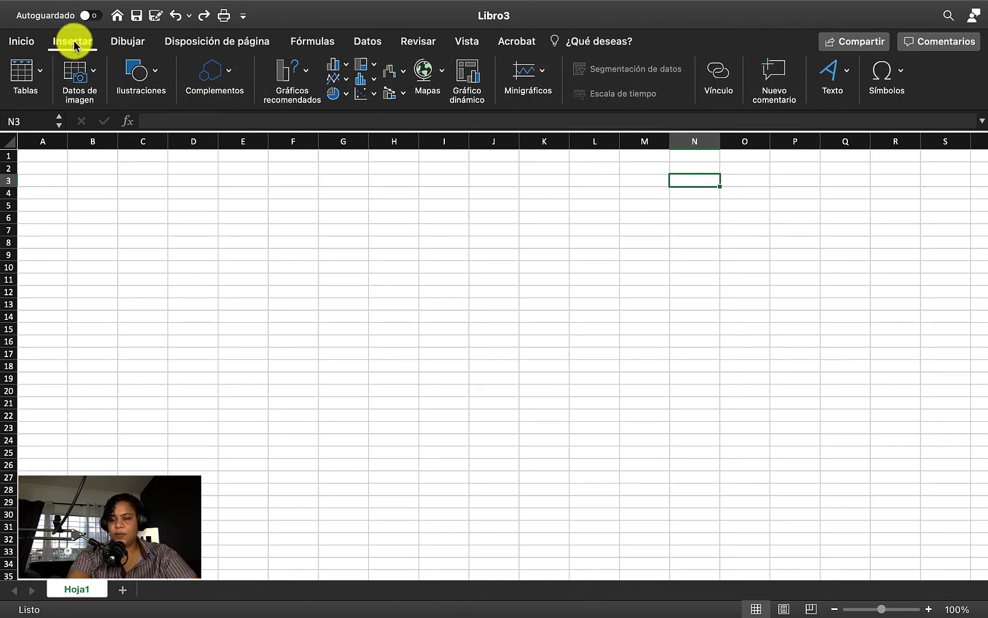
{"action": "left_click", "coordinate": [36, 71]}
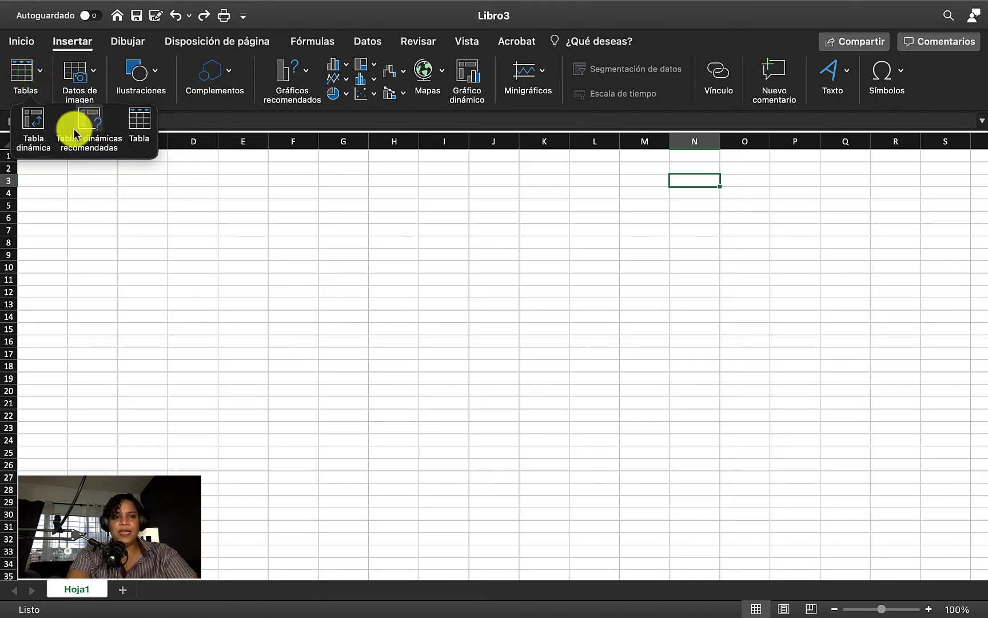
{"action": "left_click", "coordinate": [92, 179]}
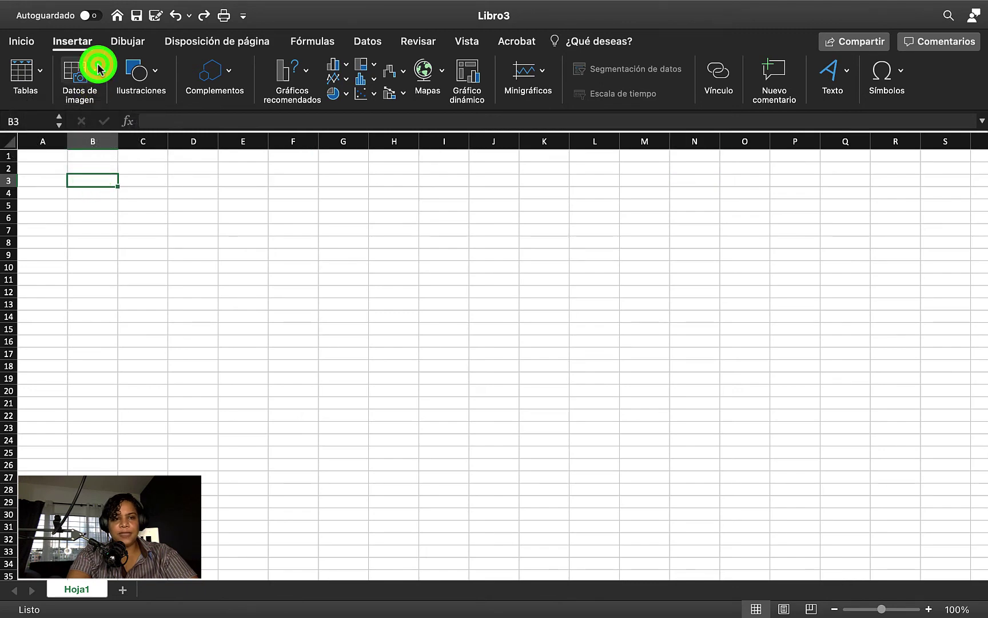
{"action": "left_click", "coordinate": [96, 70]}
{"action": "left_click", "coordinate": [81, 179]}
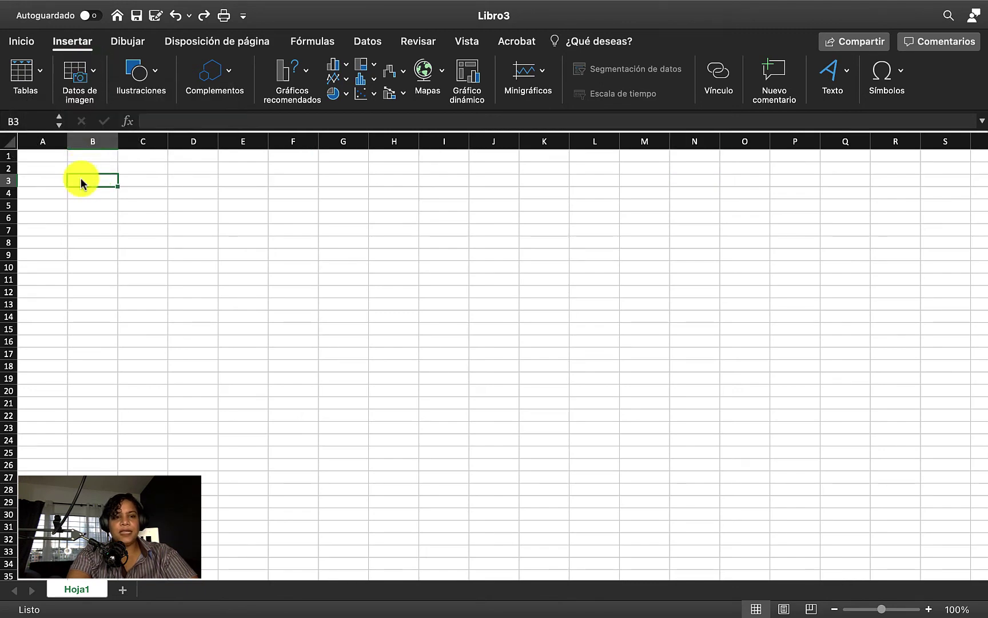
- Browse the Ilustraciones shapes gallery and the Complementos add-in options
{"action": "left_click", "coordinate": [153, 71]}
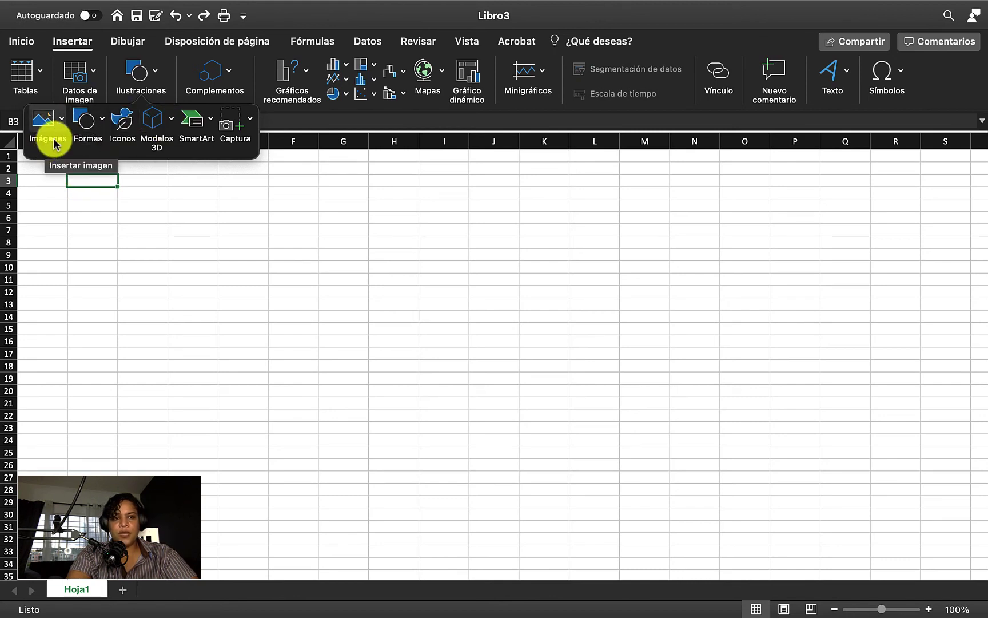
{"action": "left_click", "coordinate": [101, 124]}
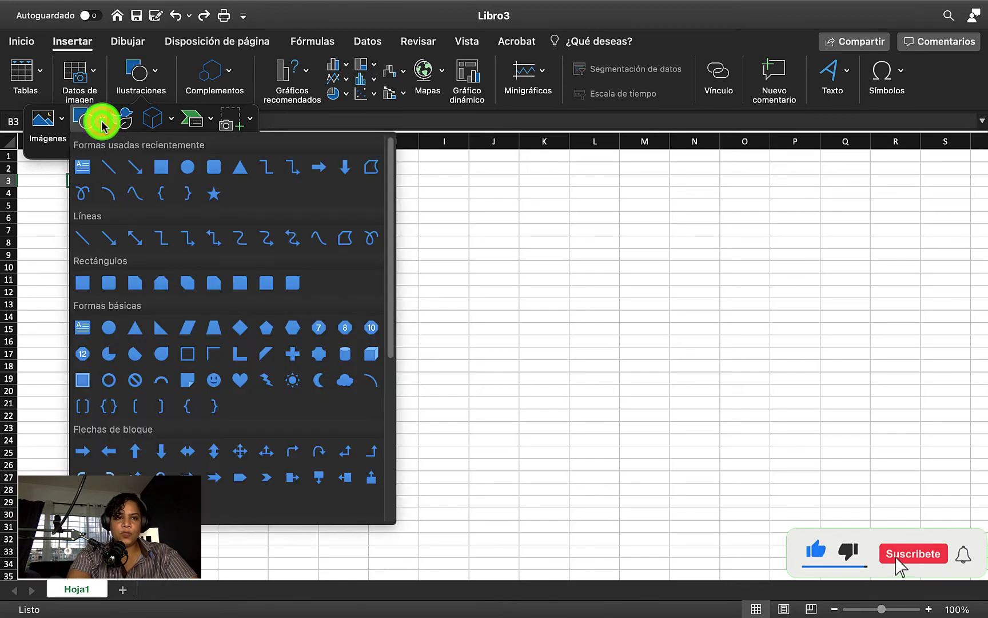
{"action": "left_click", "coordinate": [102, 124]}
{"action": "left_click", "coordinate": [102, 125]}
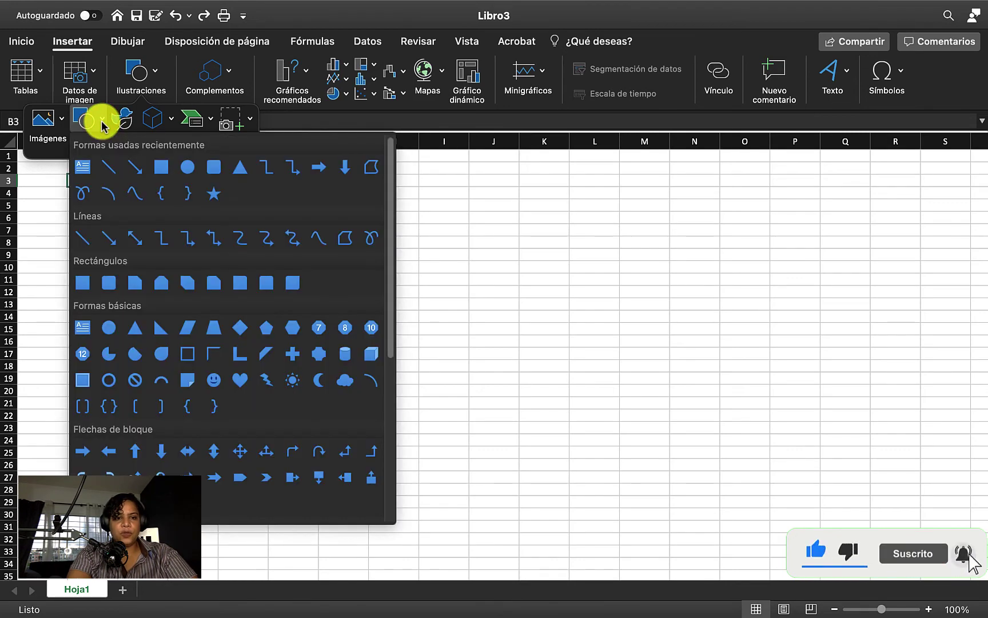
{"action": "left_click", "coordinate": [139, 103]}
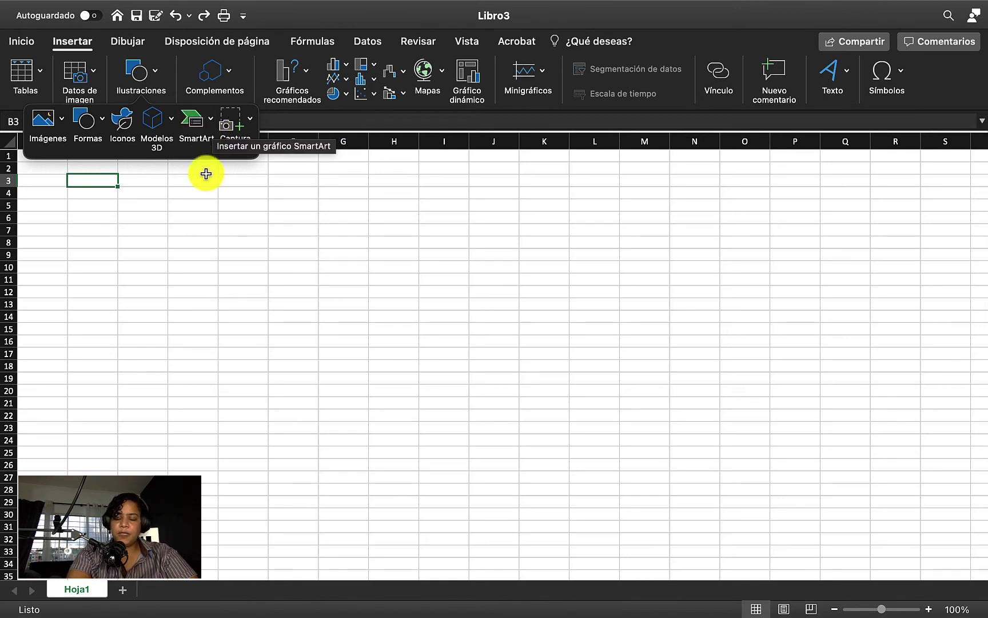
{"action": "left_click", "coordinate": [164, 85]}
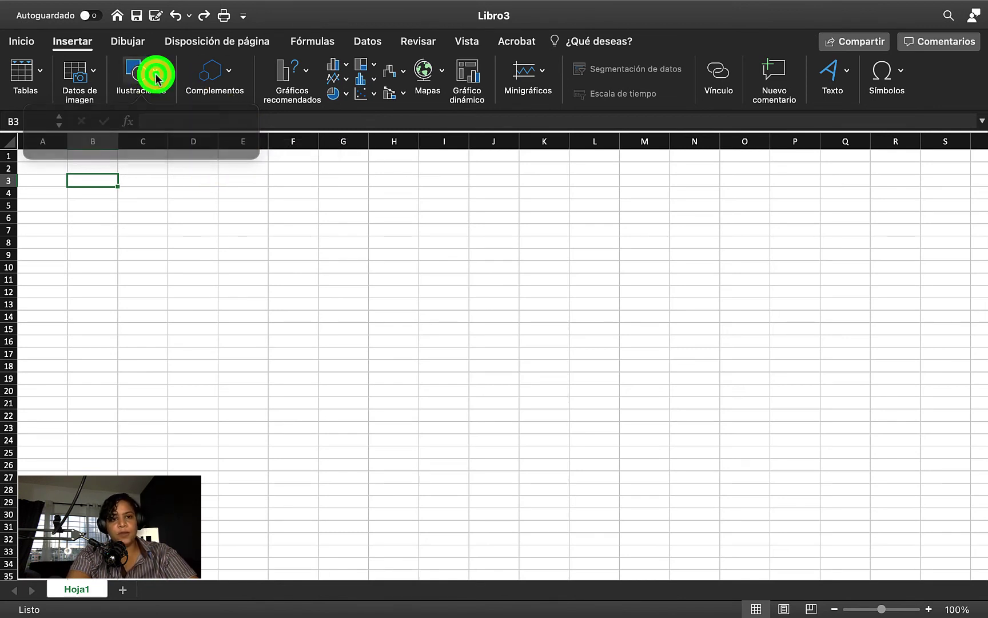
{"action": "left_click", "coordinate": [229, 70]}
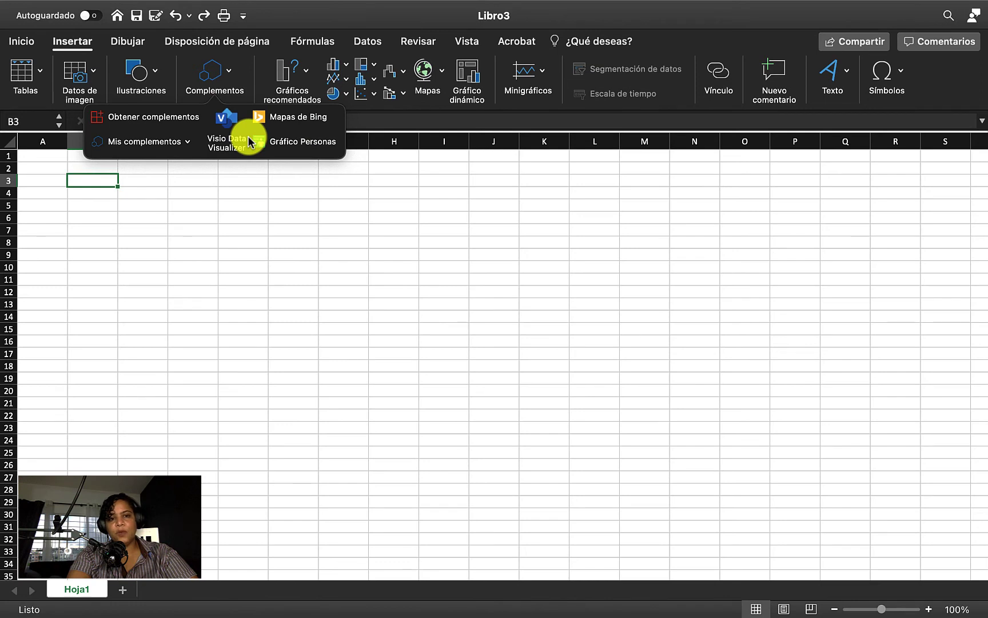
{"action": "left_click", "coordinate": [229, 71]}
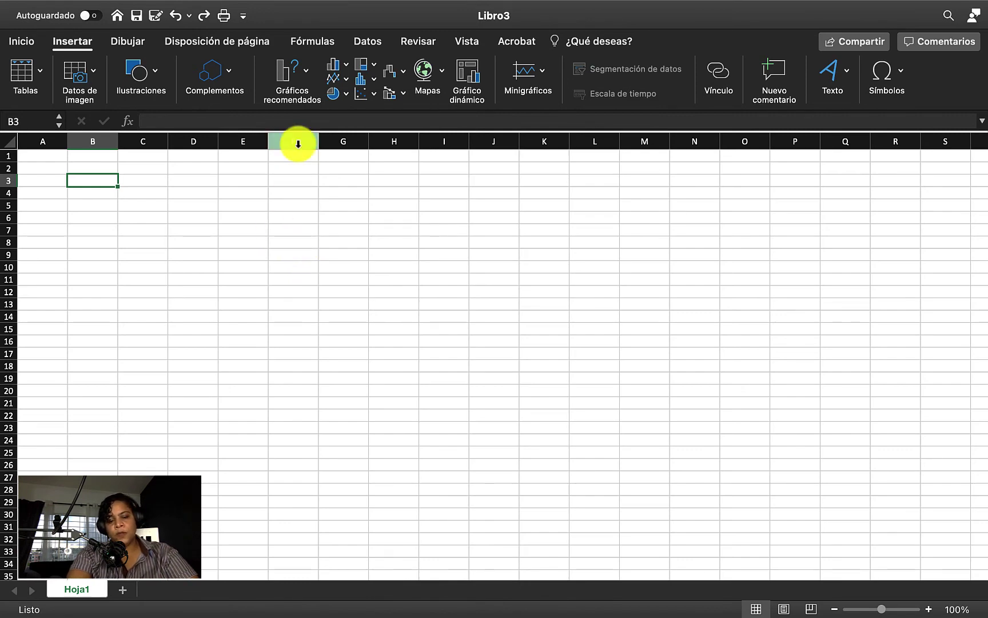
{"action": "mouse_move", "coordinate": [272, 231]}
{"action": "left_mouse_down"}
{"action": "mouse_move", "coordinate": [399, 358]}
{"action": "mouse_move", "coordinate": [531, 335]}
{"action": "left_mouse_up"}
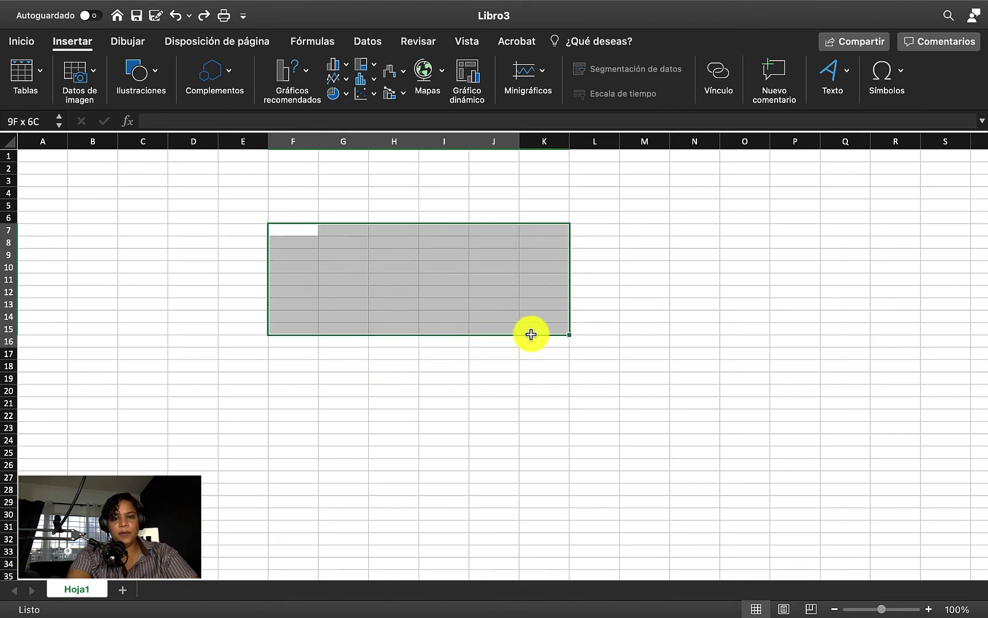
{"action": "left_click_drag", "start_coordinate": [530, 334], "coordinate": [487, 319]}
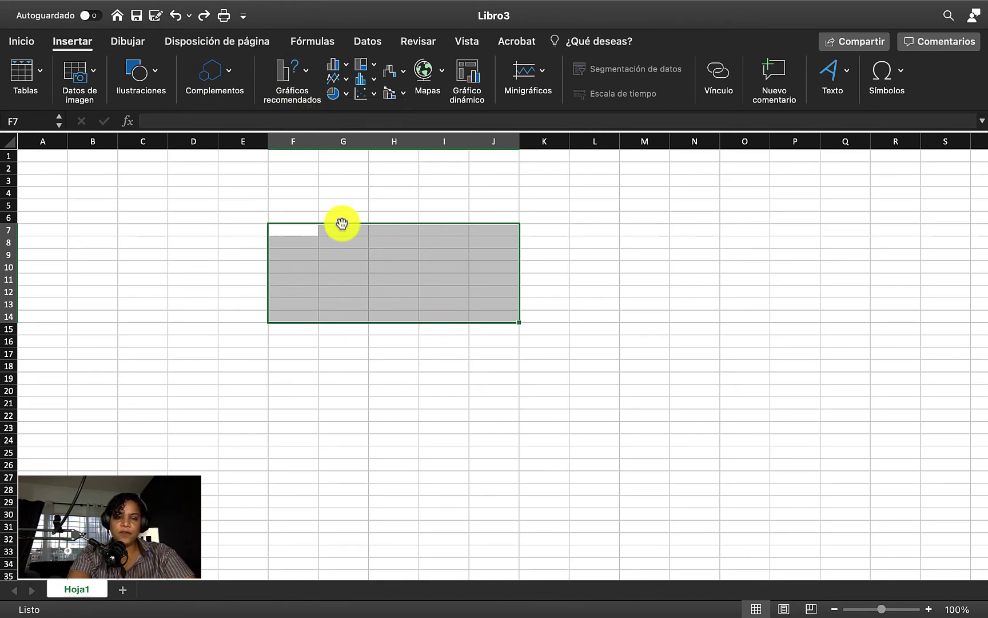
{"action": "left_click", "coordinate": [312, 213]}
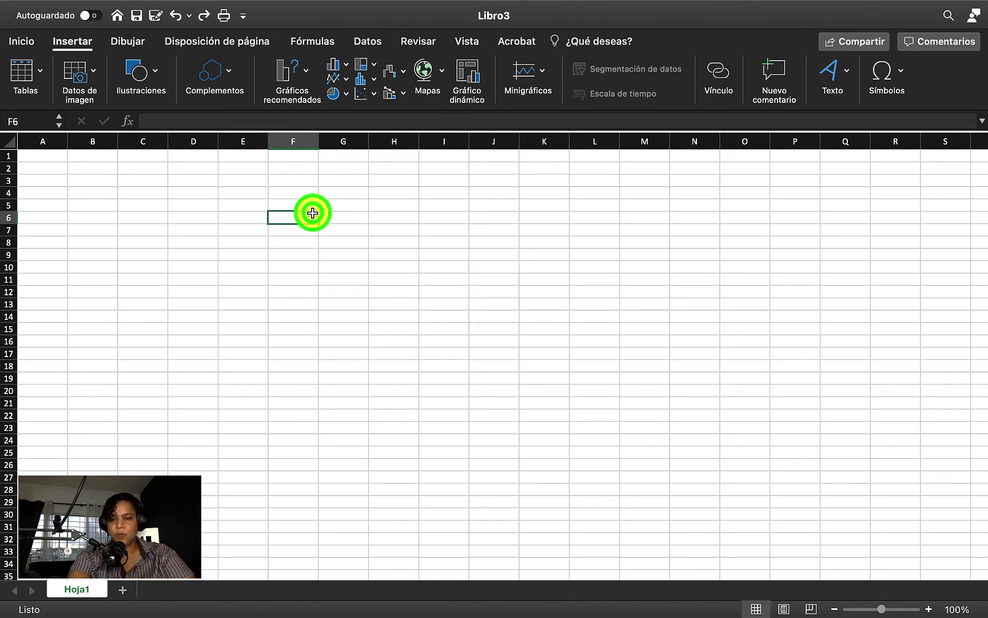
{"action": "left_click", "coordinate": [344, 67]}
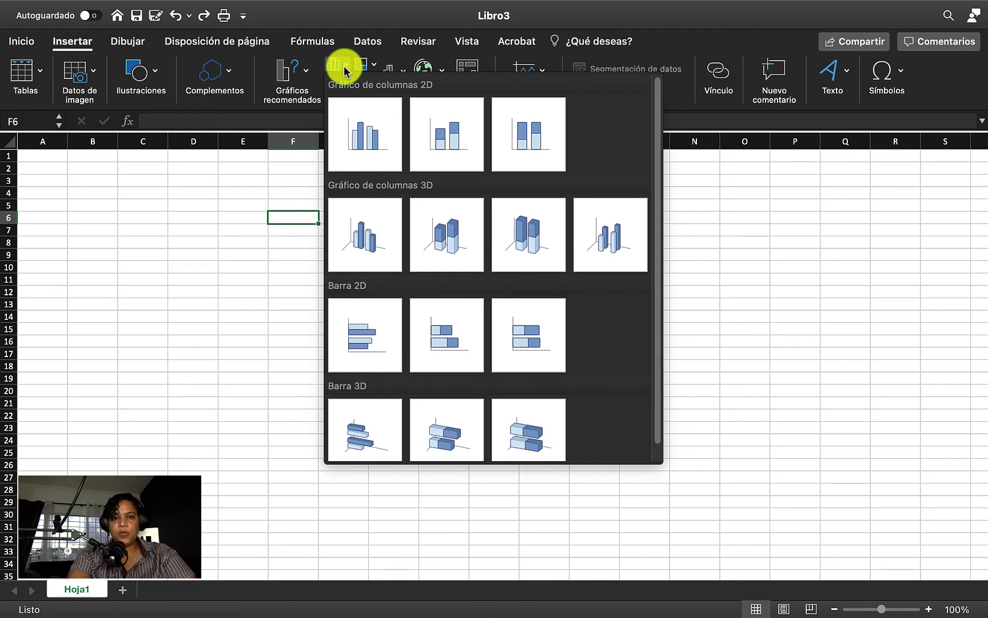
{"action": "left_click", "coordinate": [321, 155]}
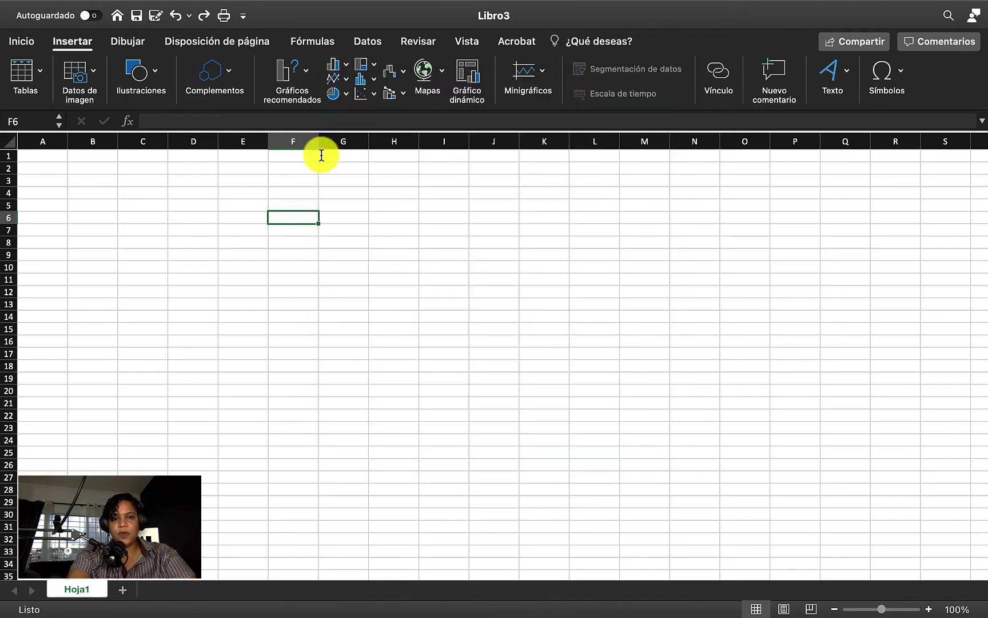
{"action": "left_click", "coordinate": [345, 78]}
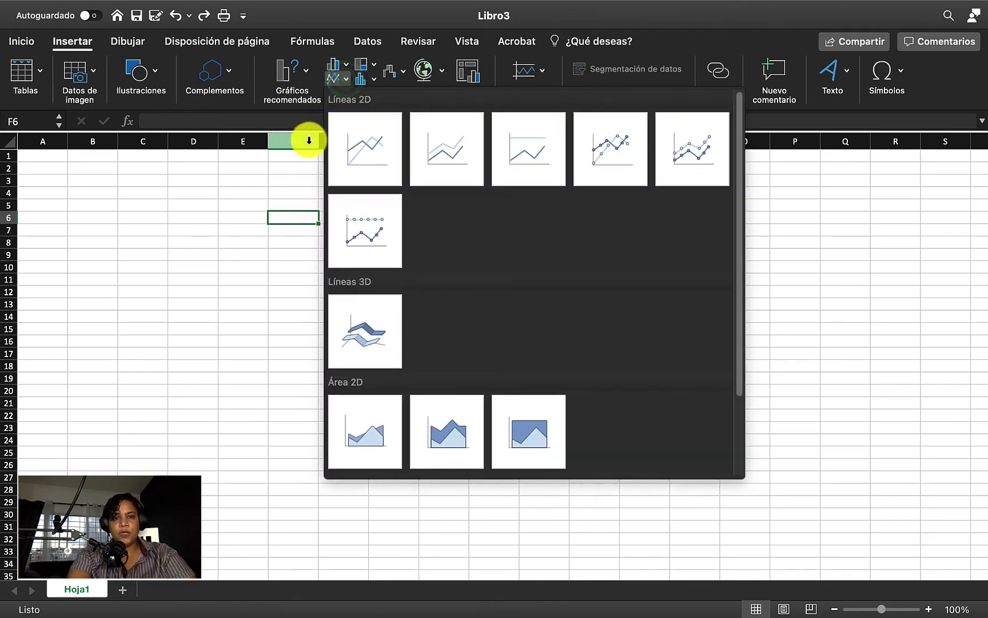
{"action": "left_click", "coordinate": [308, 146]}
{"action": "left_click", "coordinate": [346, 94]}
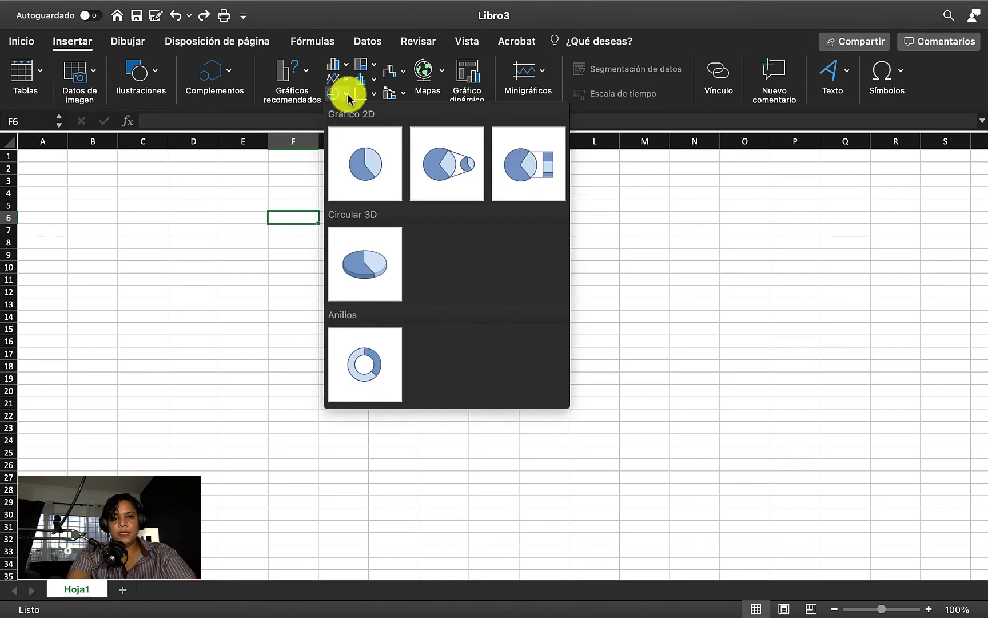
{"action": "left_click", "coordinate": [370, 65]}
{"action": "left_click", "coordinate": [371, 66]}
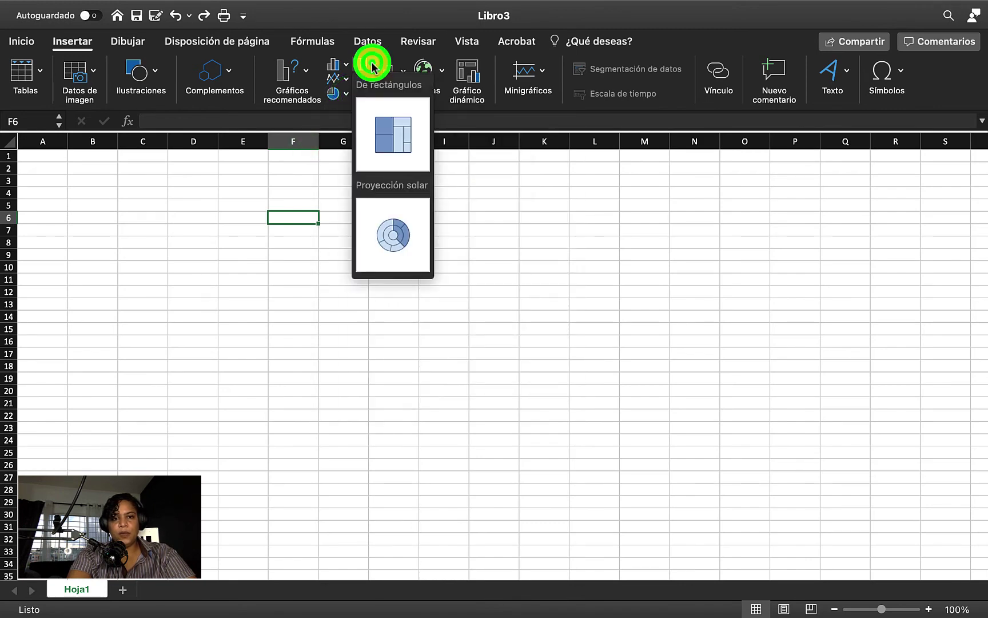
{"action": "left_click", "coordinate": [371, 65]}
{"action": "left_click", "coordinate": [372, 81]}
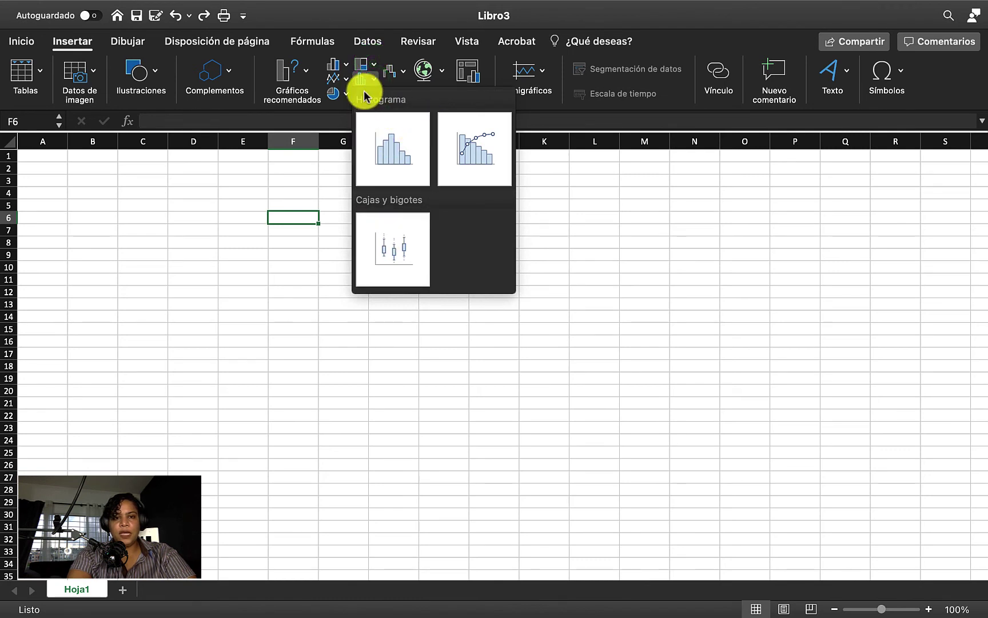
{"action": "left_click", "coordinate": [371, 81]}
{"action": "left_click", "coordinate": [371, 94]}
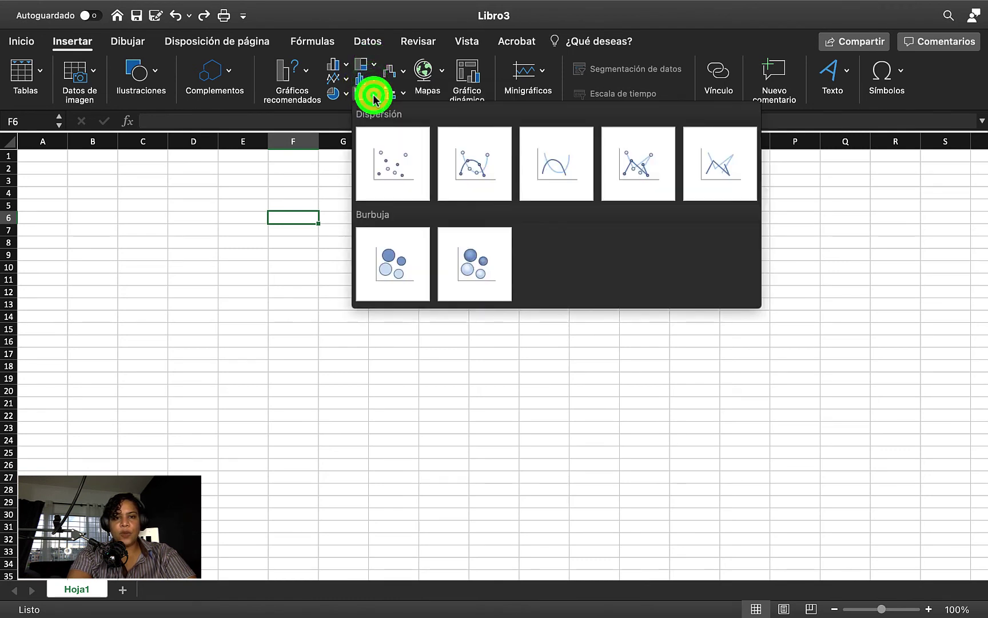
{"action": "left_click", "coordinate": [372, 95]}
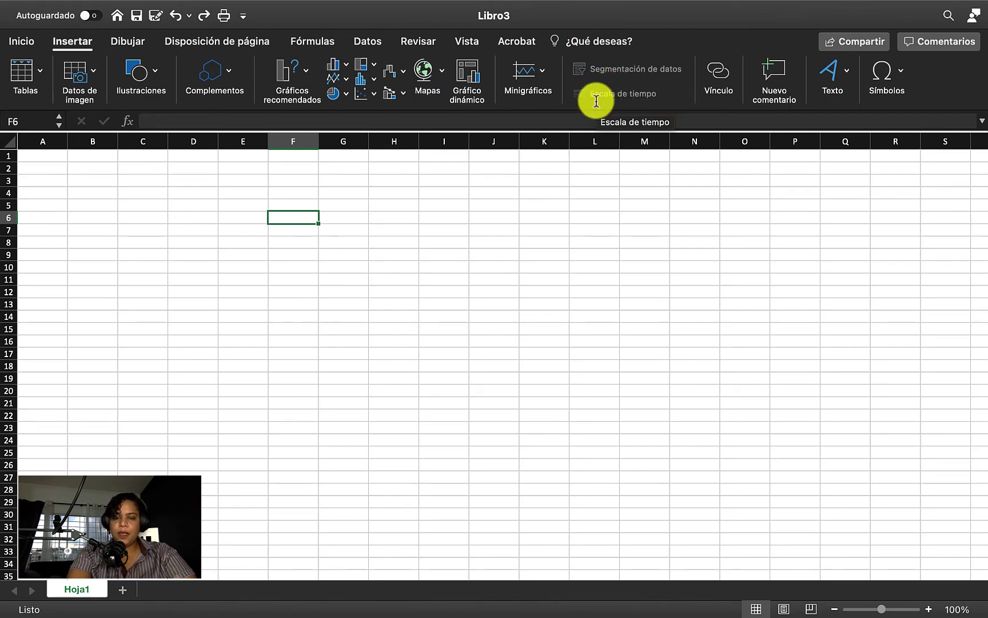
{"action": "left_click", "coordinate": [404, 228]}
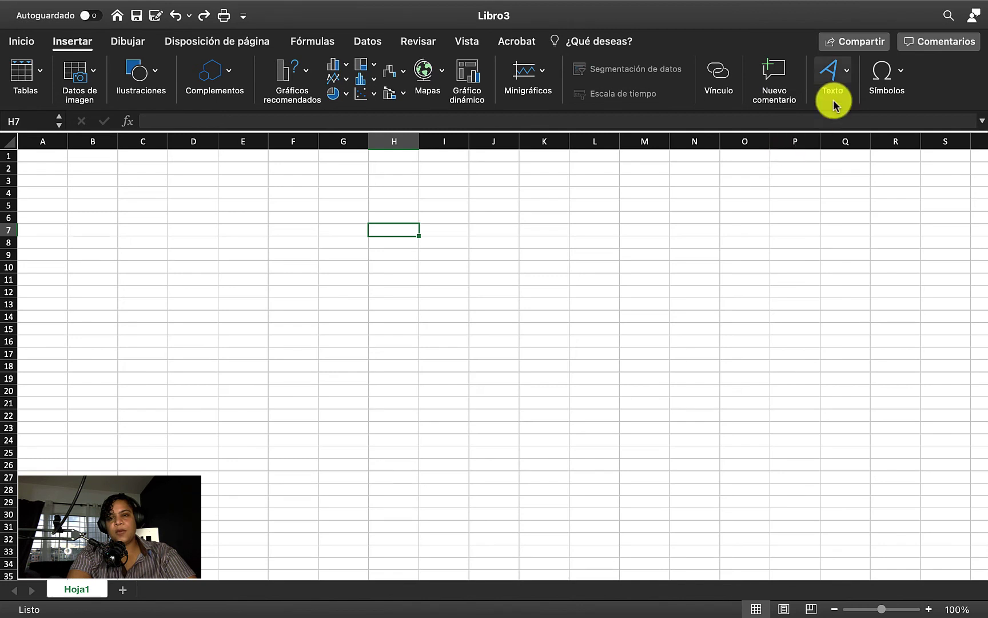
{"action": "left_click", "coordinate": [843, 73]}
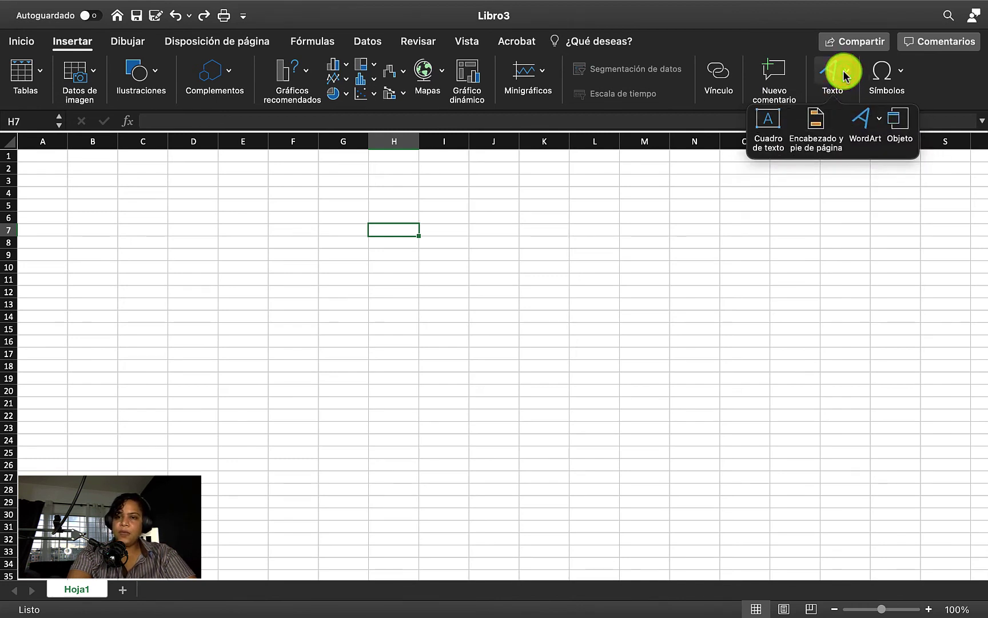
{"action": "left_click", "coordinate": [848, 74]}
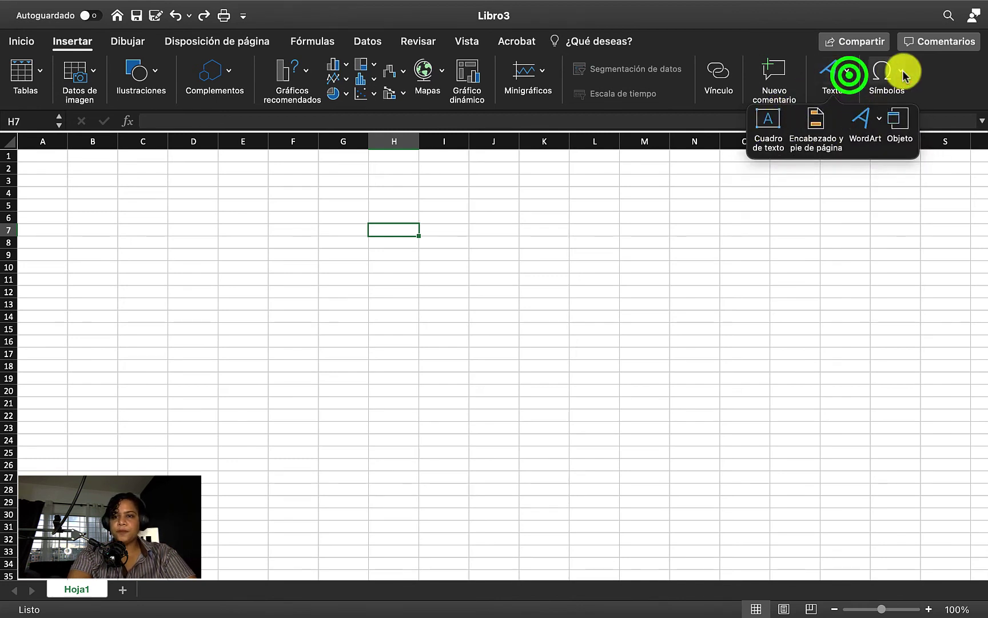
{"action": "left_click", "coordinate": [898, 73]}
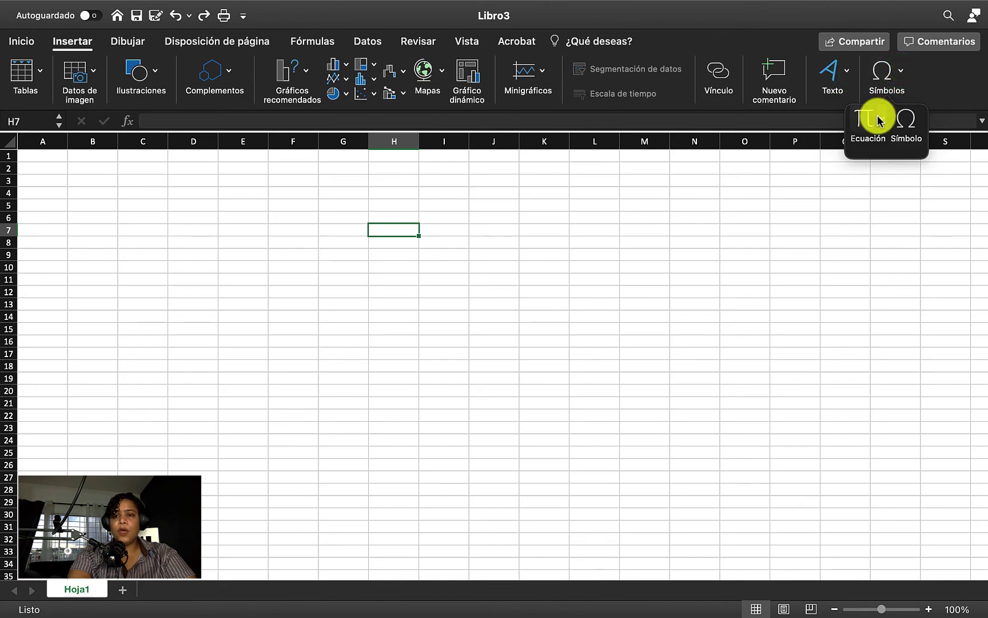
{"action": "left_click", "coordinate": [953, 90]}
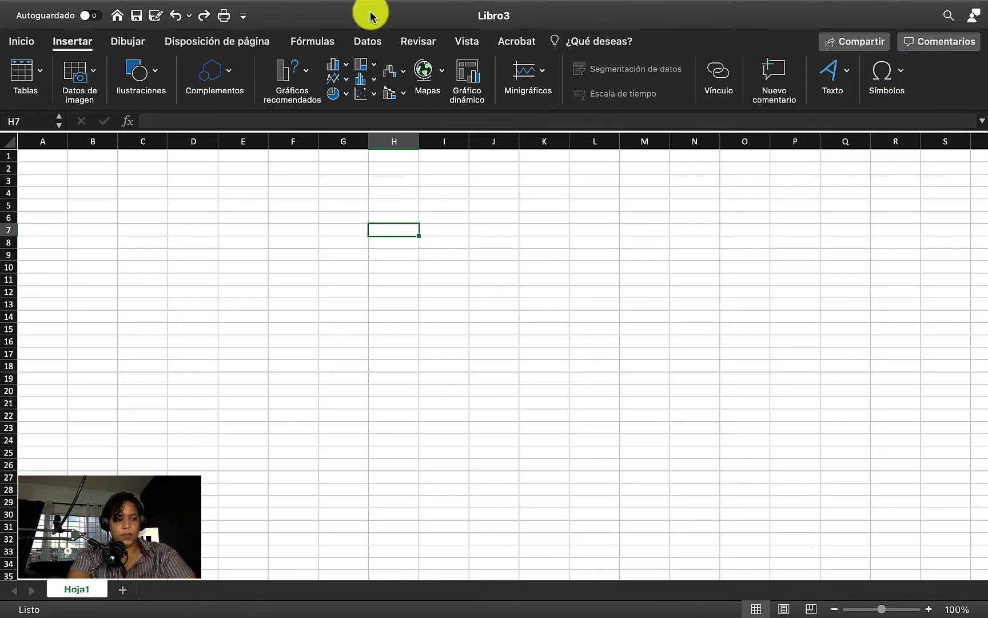
- On the Dibujar tab, dismiss the Agregar lápiz list and show the Fórmulas tab
{"action": "left_click", "coordinate": [136, 41]}
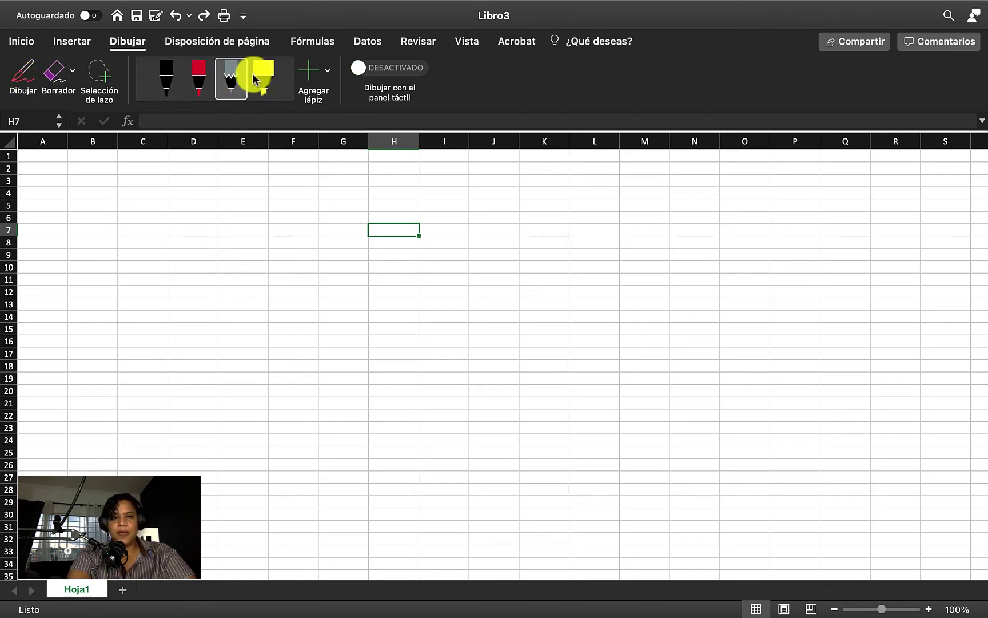
{"action": "left_click", "coordinate": [328, 70]}
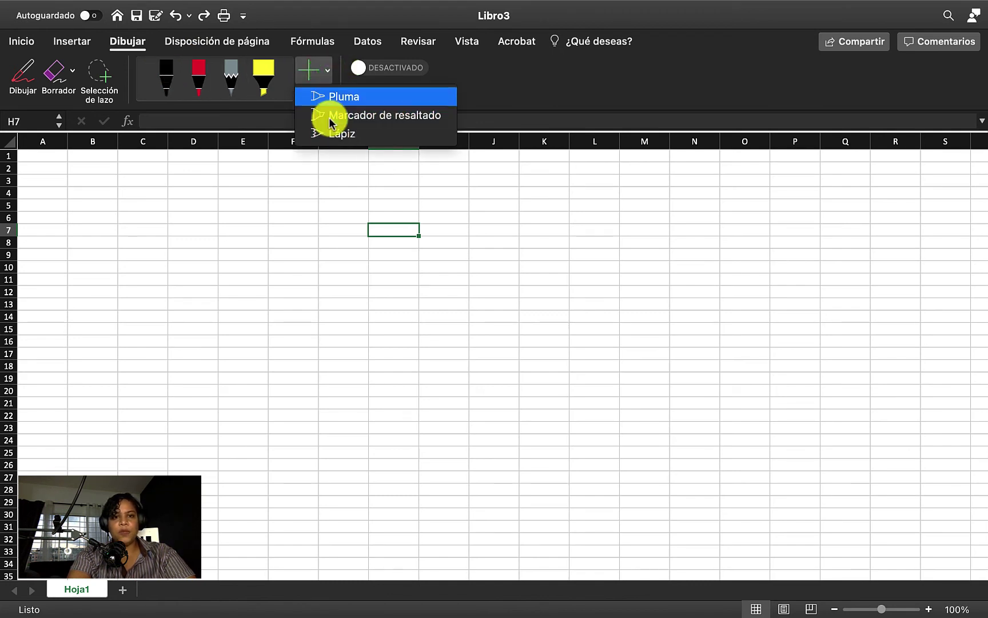
{"action": "key", "text": "Escape"}
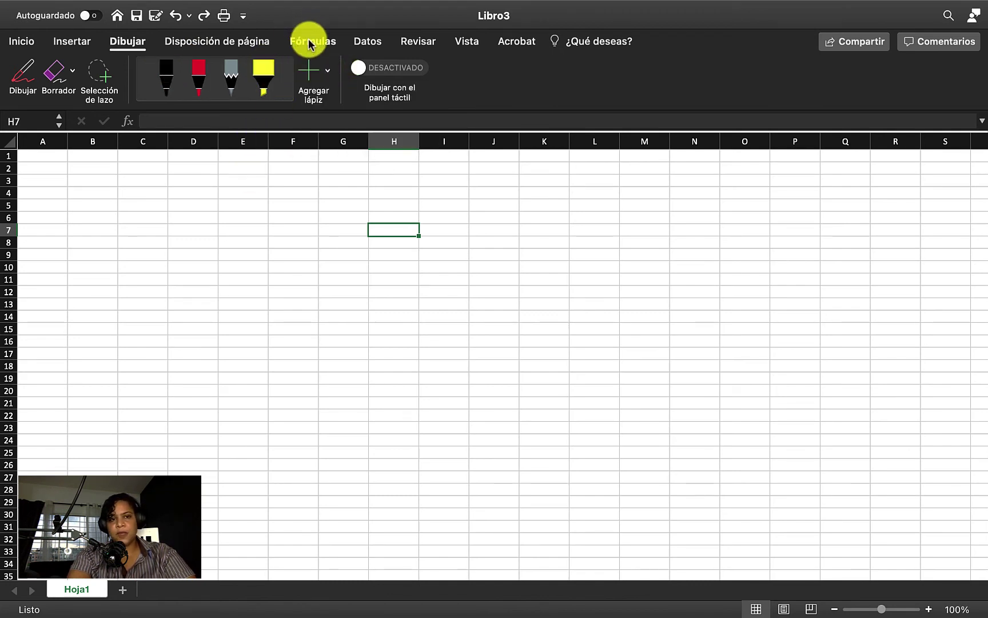
{"action": "left_click", "coordinate": [309, 42]}
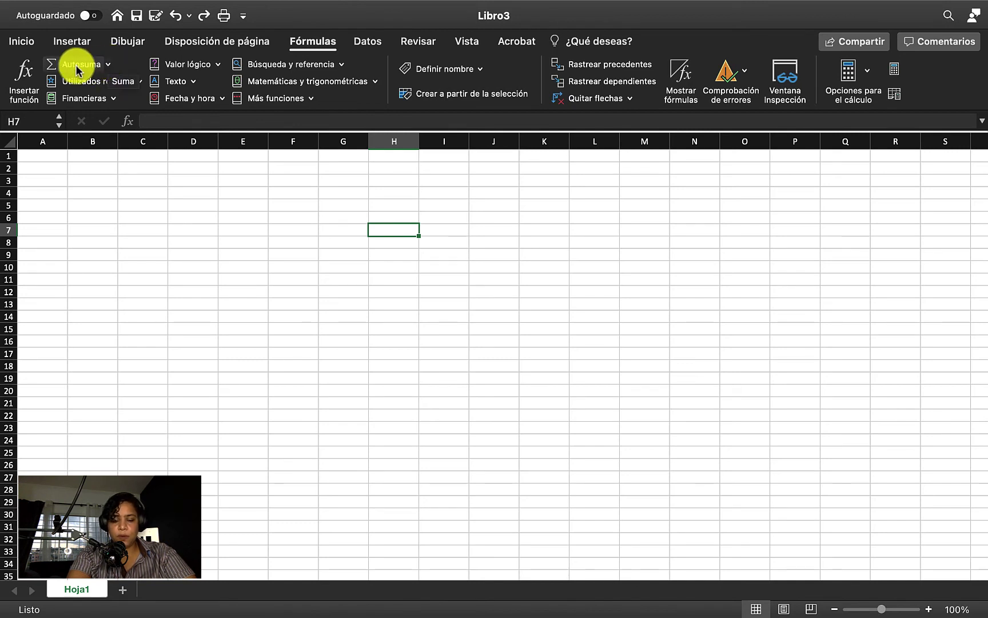
{"action": "left_click", "coordinate": [107, 64]}
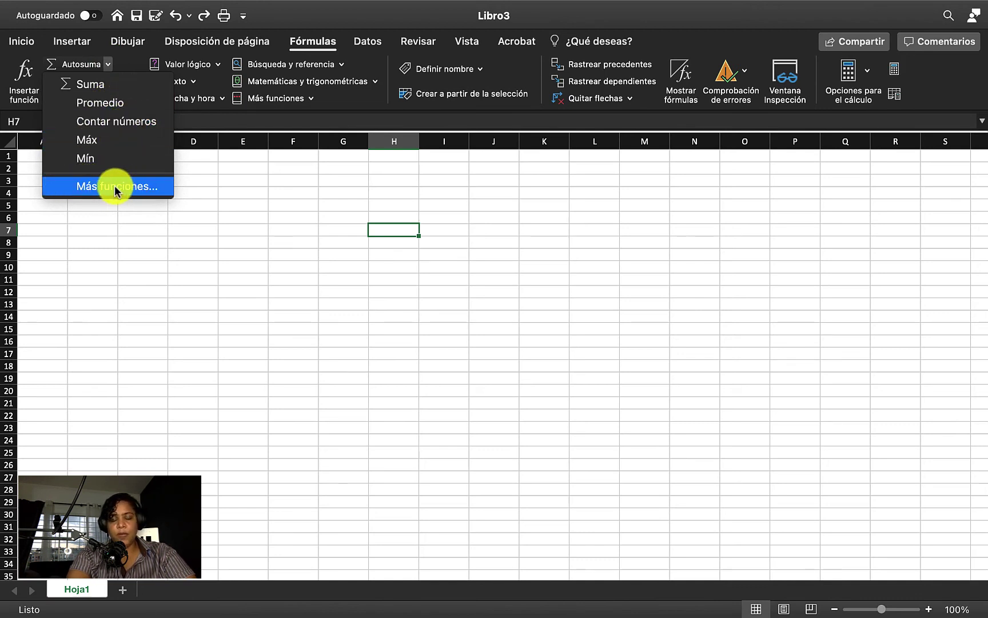
{"action": "left_click", "coordinate": [114, 210]}
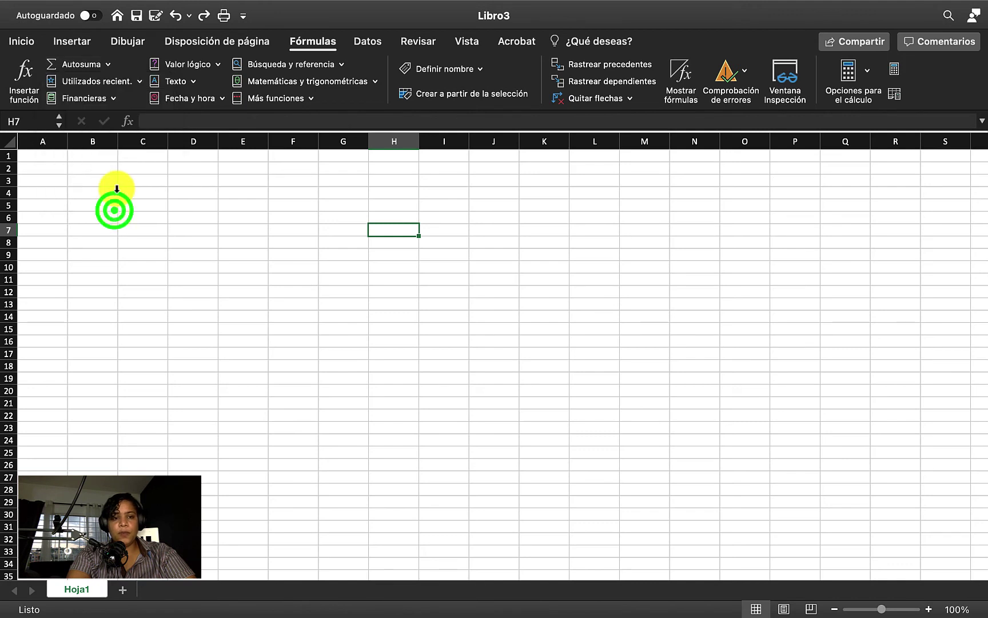
{"action": "left_click", "coordinate": [138, 82]}
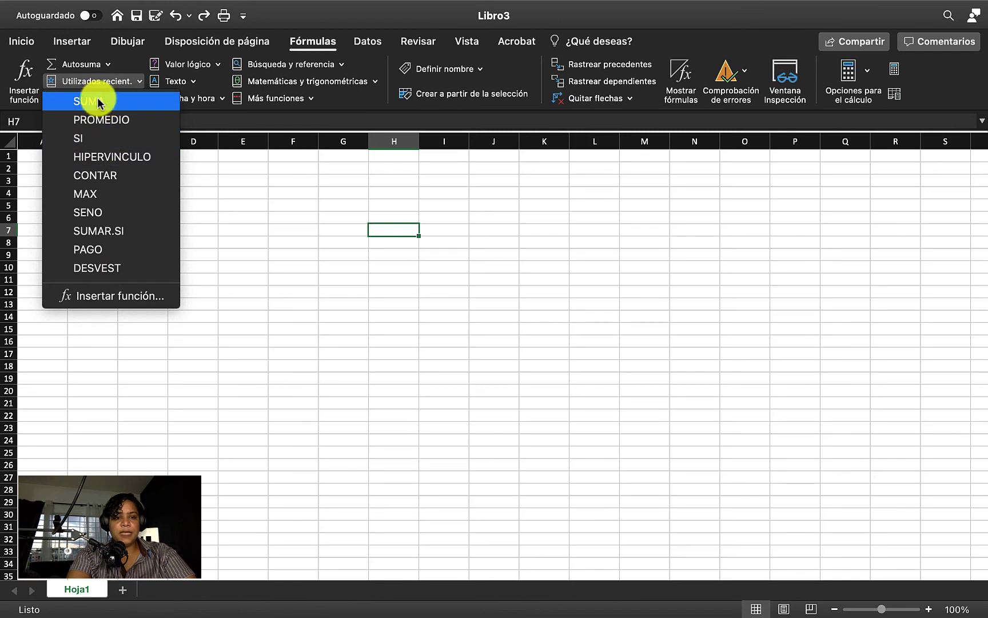
{"action": "left_click", "coordinate": [204, 212]}
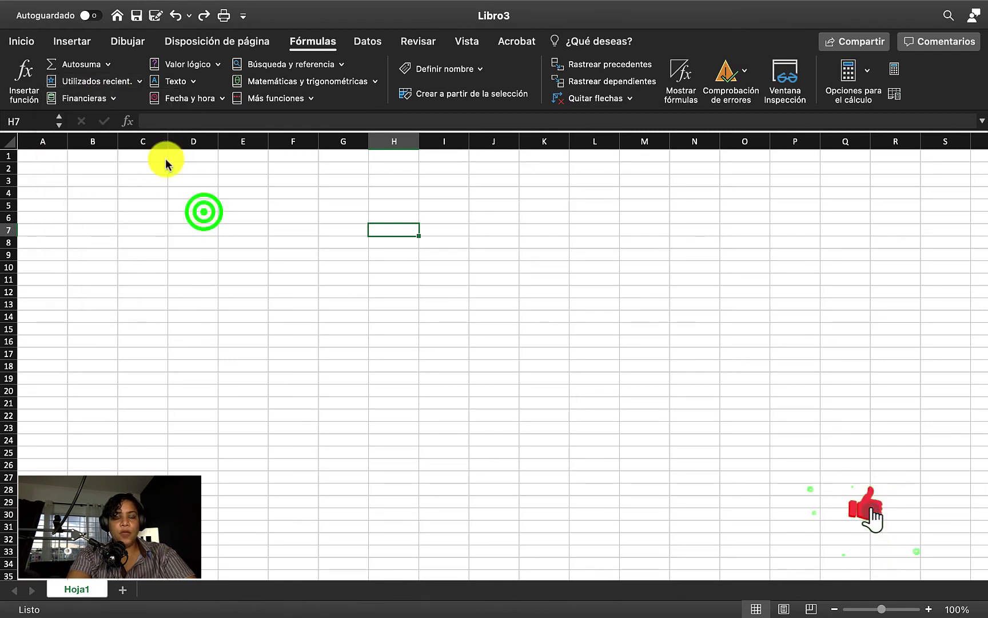
{"action": "left_click", "coordinate": [114, 103]}
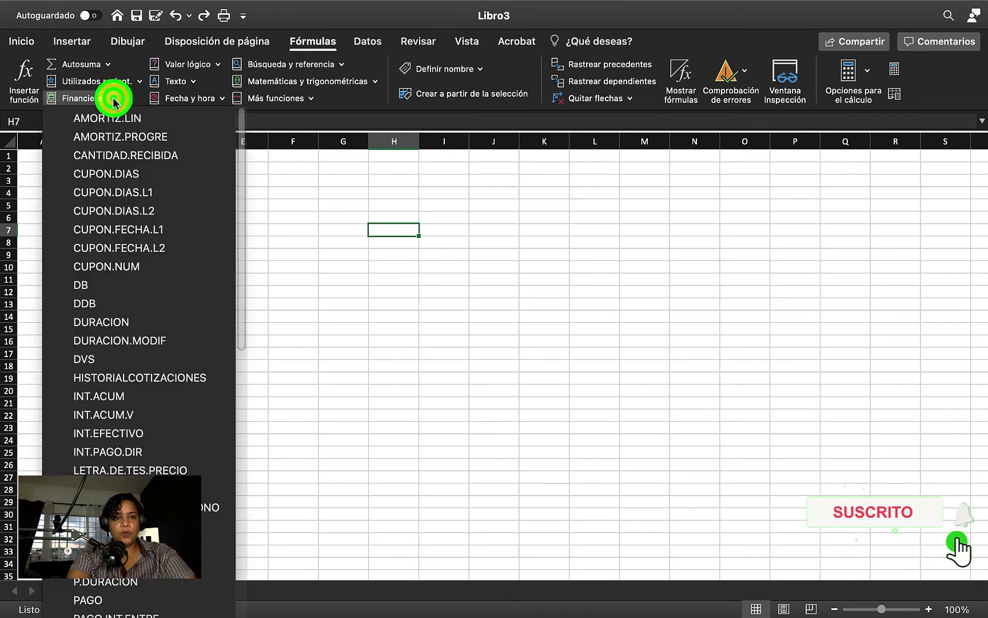
{"action": "left_click", "coordinate": [114, 103]}
{"action": "left_click", "coordinate": [114, 102]}
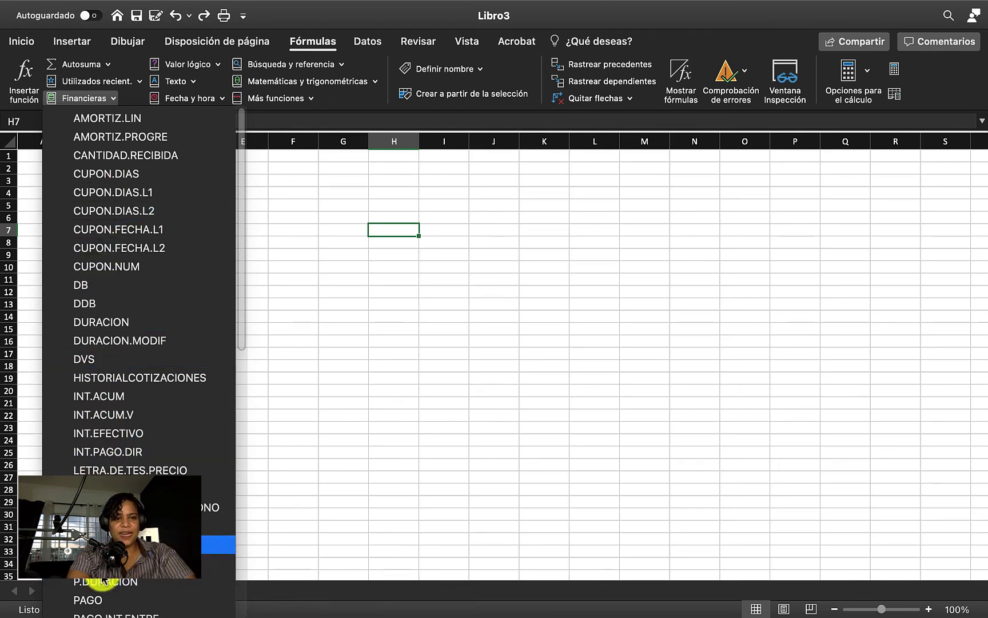
{"action": "left_click", "coordinate": [260, 179]}
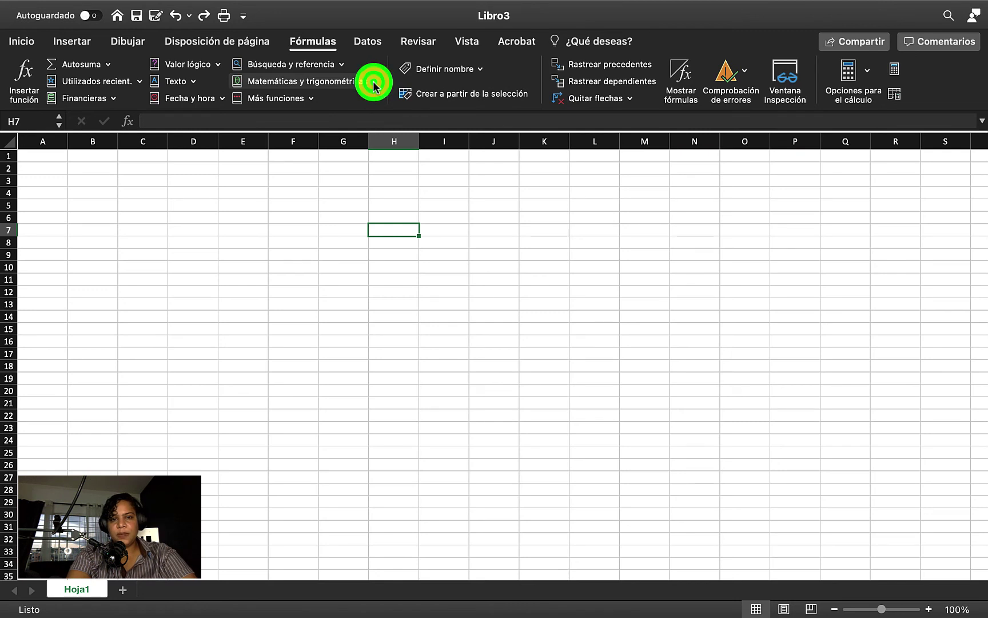
{"action": "left_click", "coordinate": [375, 84]}
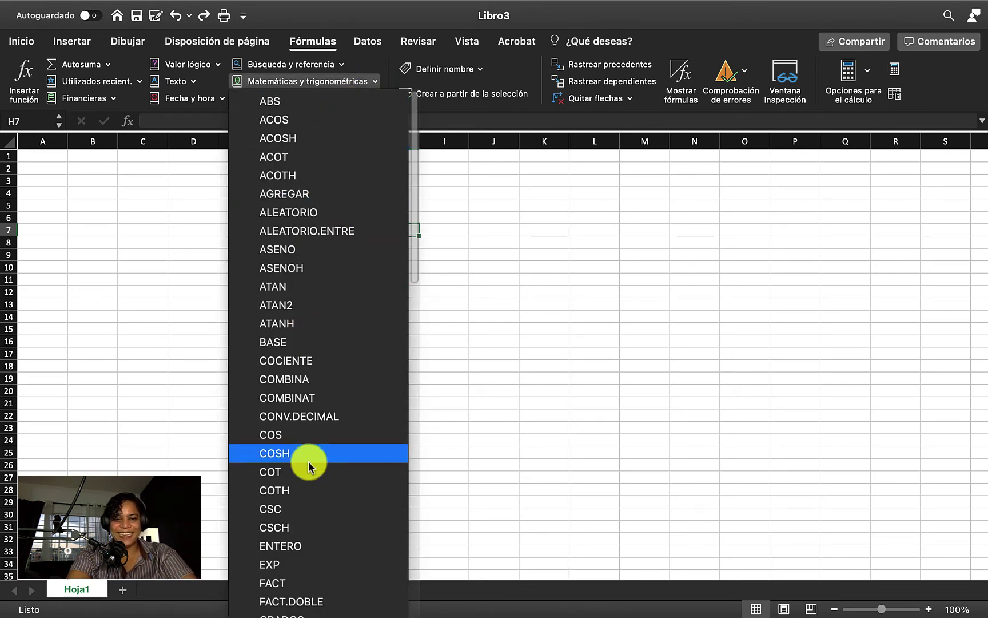
{"action": "scroll", "coordinate": [312, 466], "scroll_direction": "down", "scroll_amount": 5}
{"action": "scroll", "coordinate": [308, 463], "scroll_direction": "down", "scroll_amount": 5}
{"action": "scroll", "coordinate": [308, 463], "scroll_direction": "down", "scroll_amount": 5}
{"action": "scroll", "coordinate": [309, 460], "scroll_direction": "down", "scroll_amount": 2}
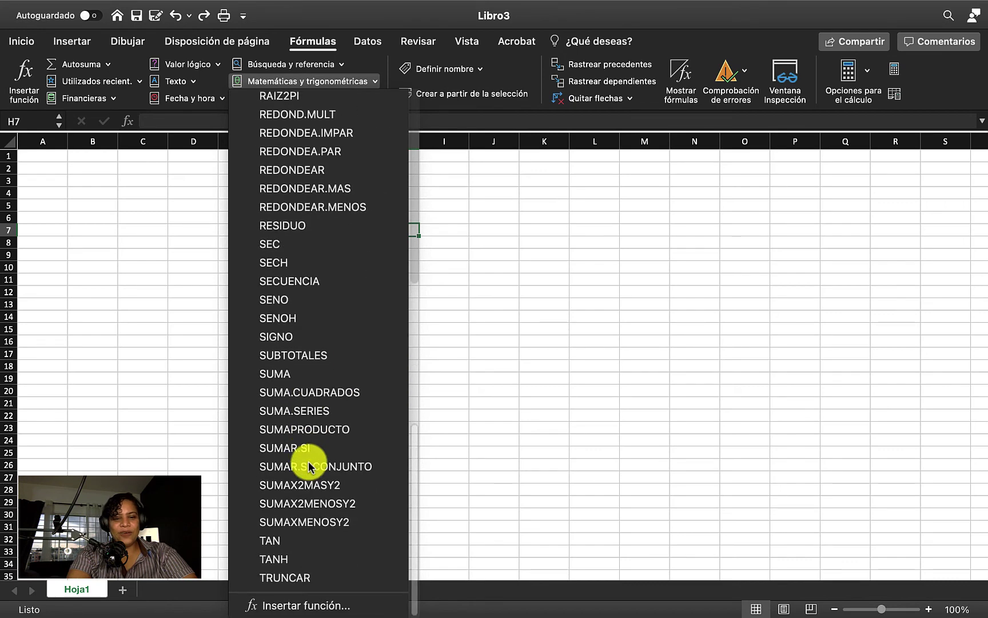
{"action": "left_click", "coordinate": [494, 366]}
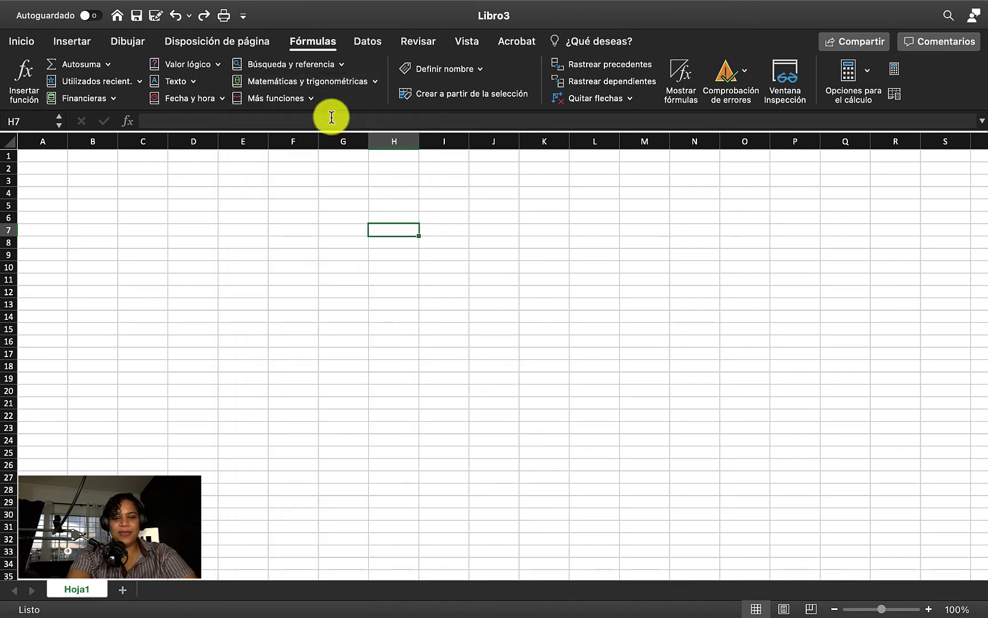
{"action": "left_click", "coordinate": [311, 101]}
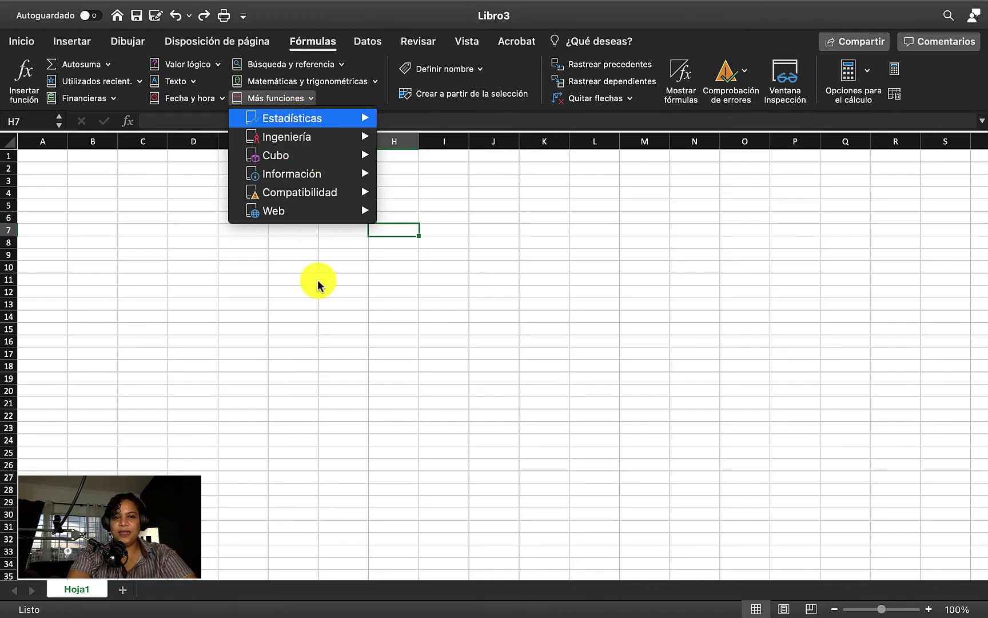
{"action": "left_click", "coordinate": [409, 262]}
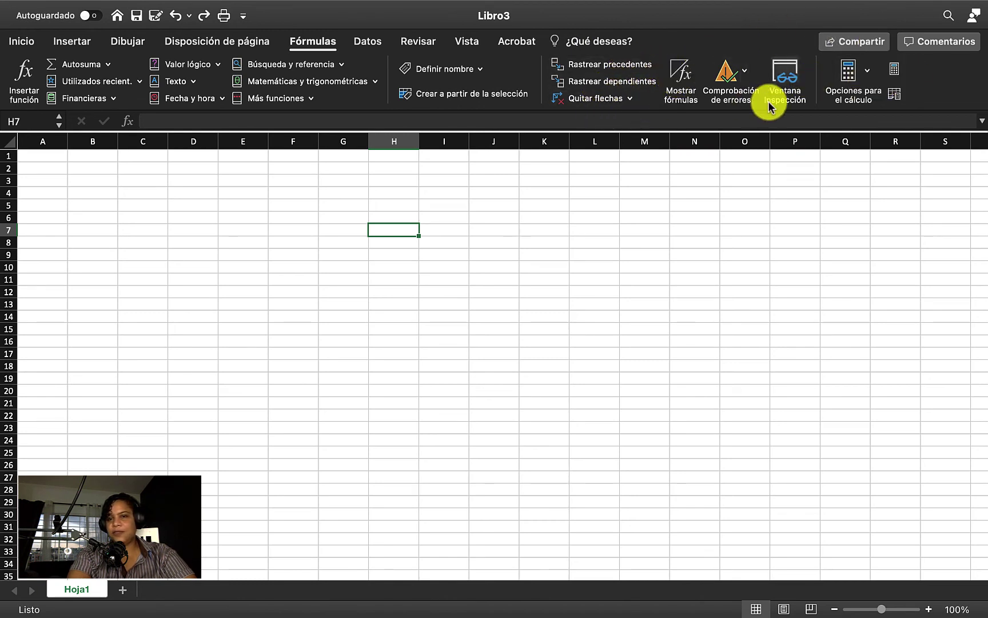
- Show the Datos tab and preview the Obtener datos externos and Actualizar todo options
{"action": "left_click", "coordinate": [371, 42]}
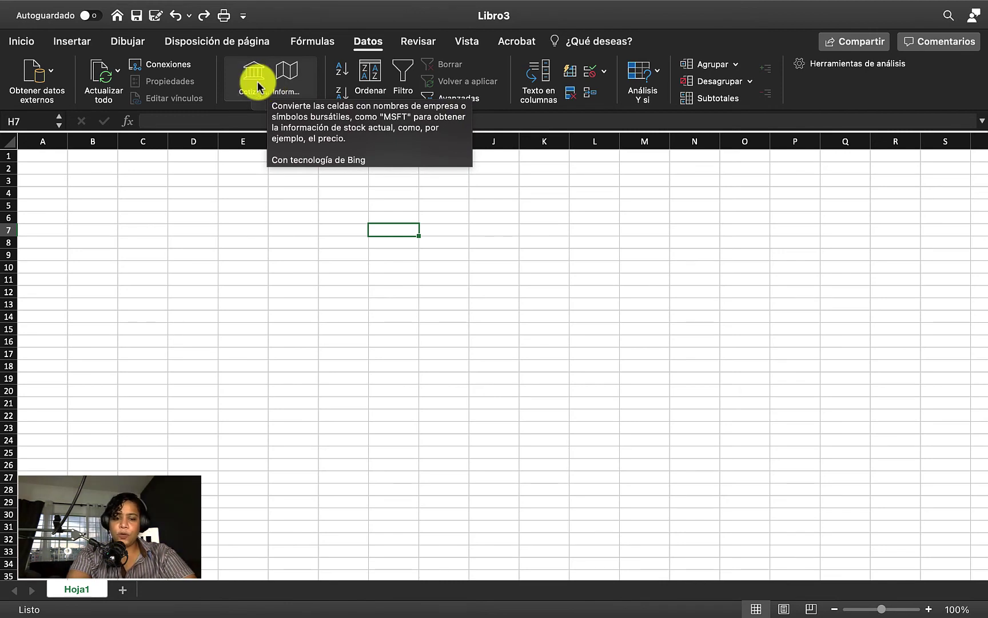
{"action": "left_click", "coordinate": [55, 69]}
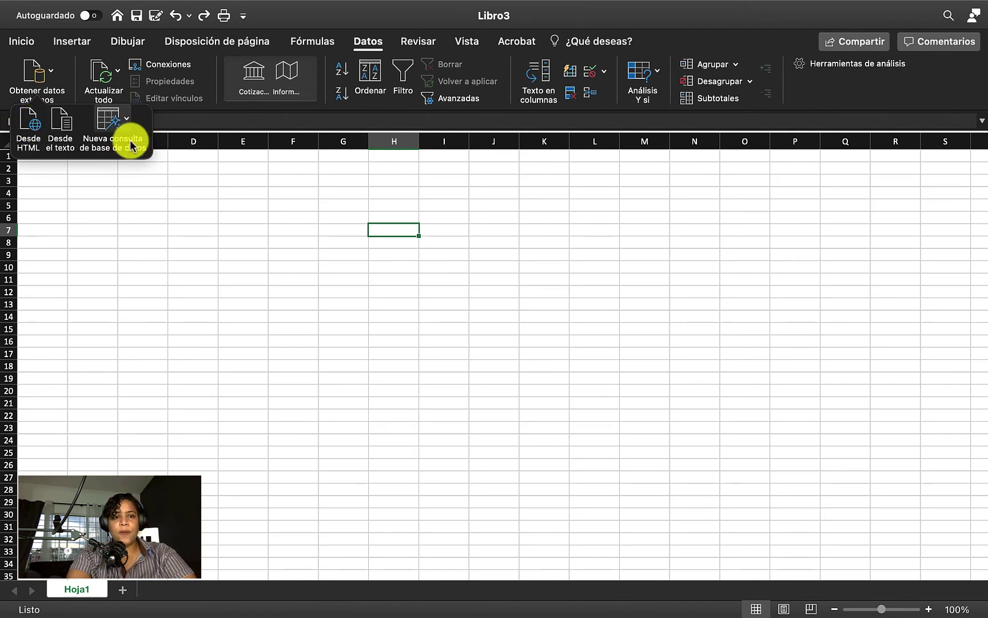
{"action": "left_click", "coordinate": [207, 182]}
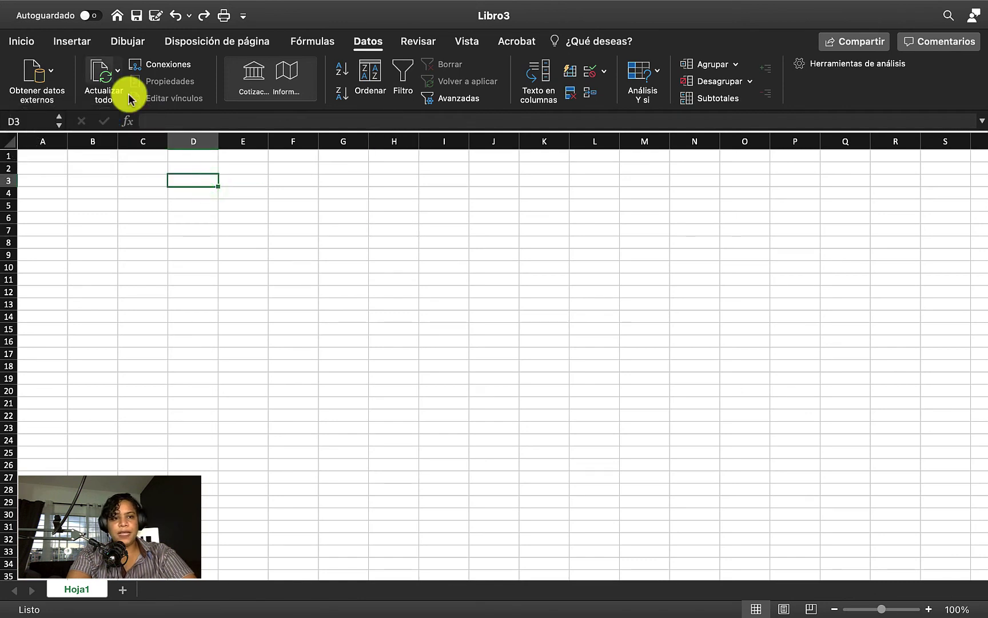
{"action": "left_click", "coordinate": [117, 73]}
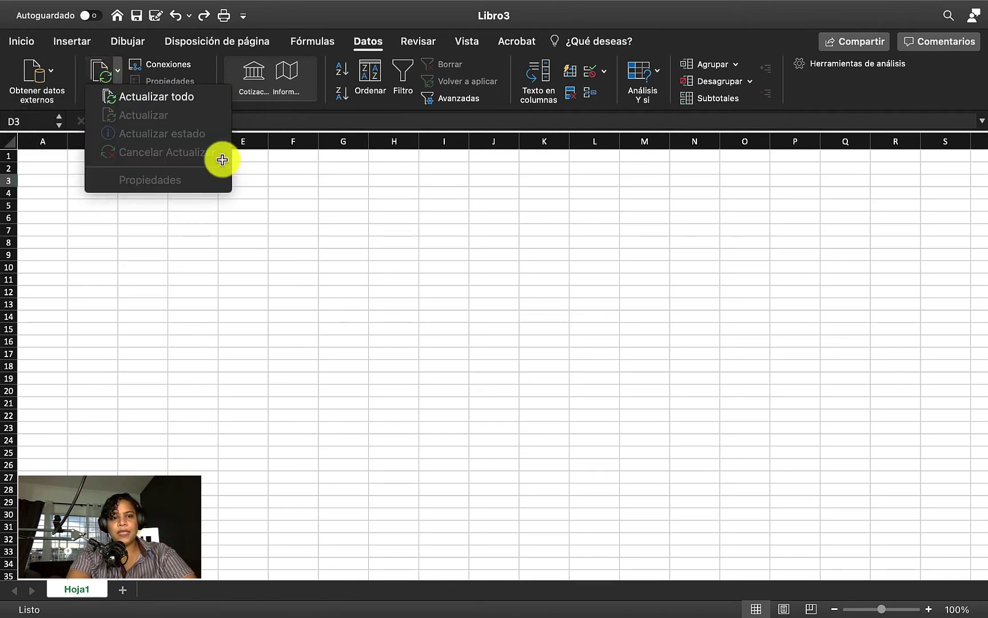
{"action": "left_click", "coordinate": [252, 237]}
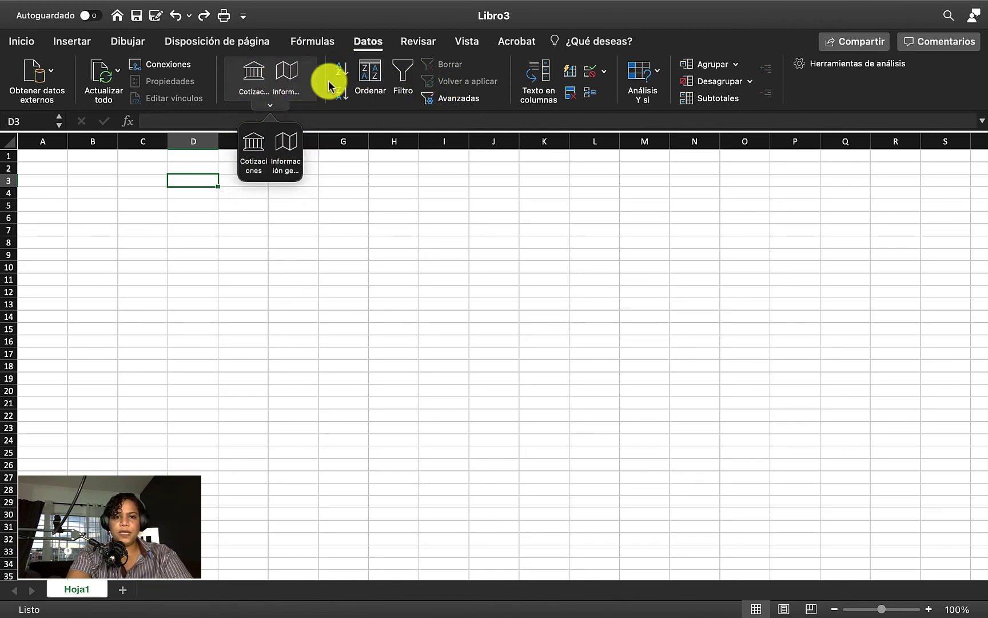
- Dismiss the data types popup, preview Validación de datos, and show the Revisar tab
{"action": "left_click", "coordinate": [332, 111]}
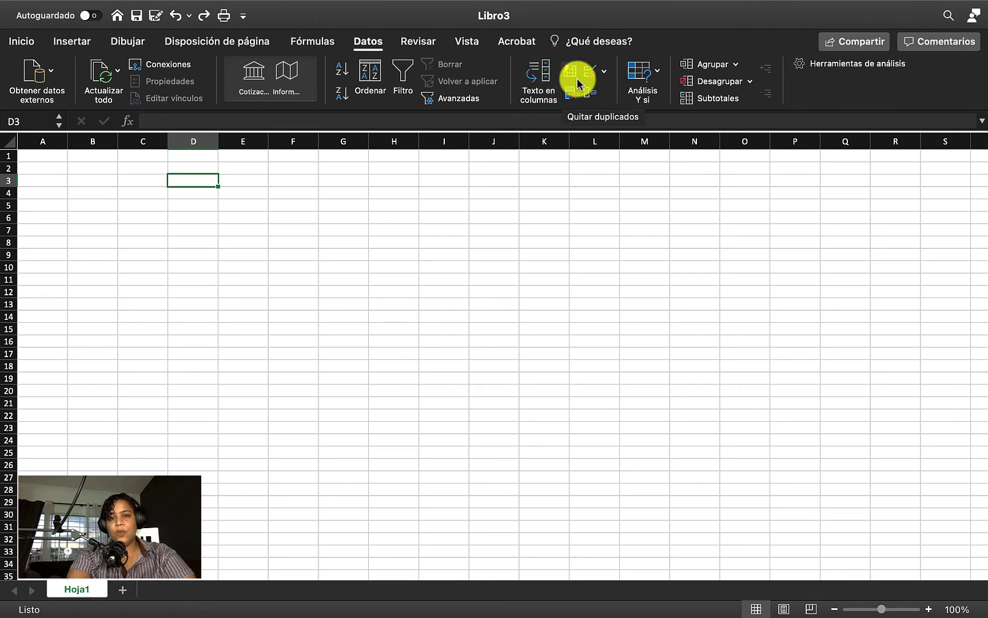
{"action": "left_click", "coordinate": [604, 72]}
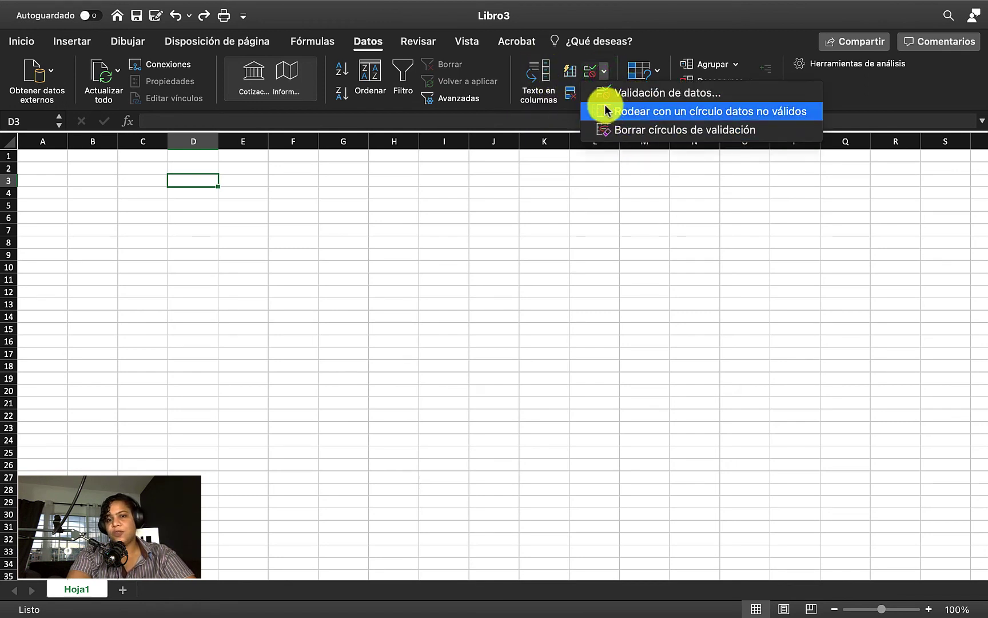
{"action": "left_click", "coordinate": [603, 73]}
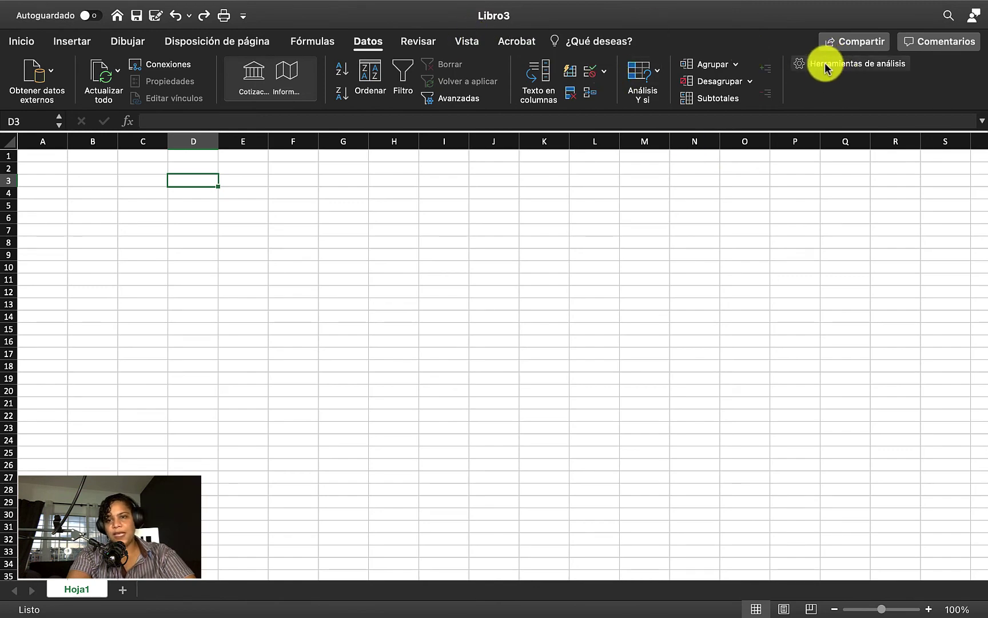
{"action": "left_click", "coordinate": [419, 41]}
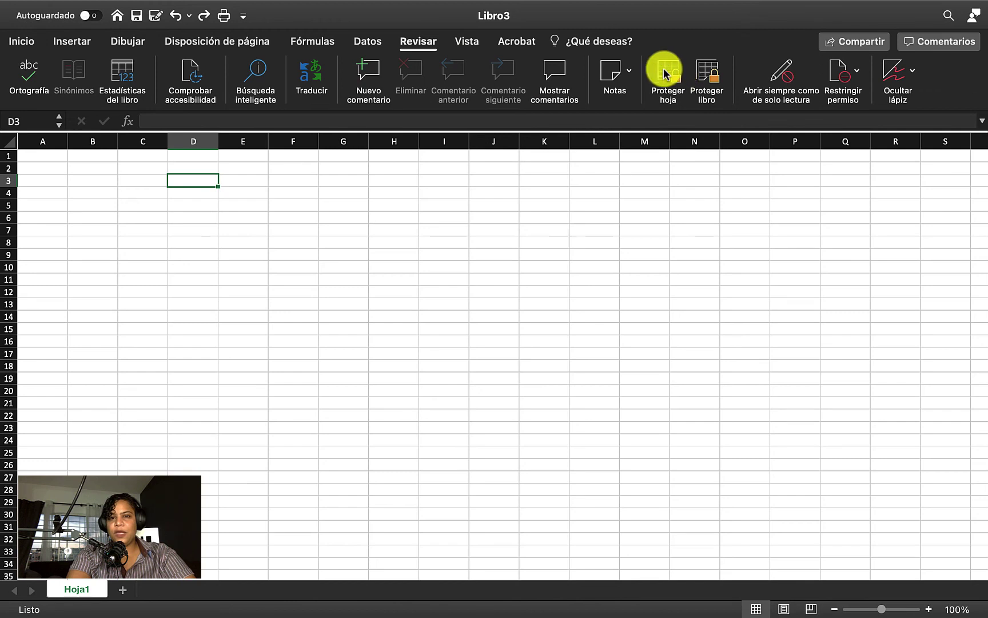
- Preview the Notas options, then show the Vista tab
{"action": "left_click", "coordinate": [623, 69]}
{"action": "left_click", "coordinate": [625, 71]}
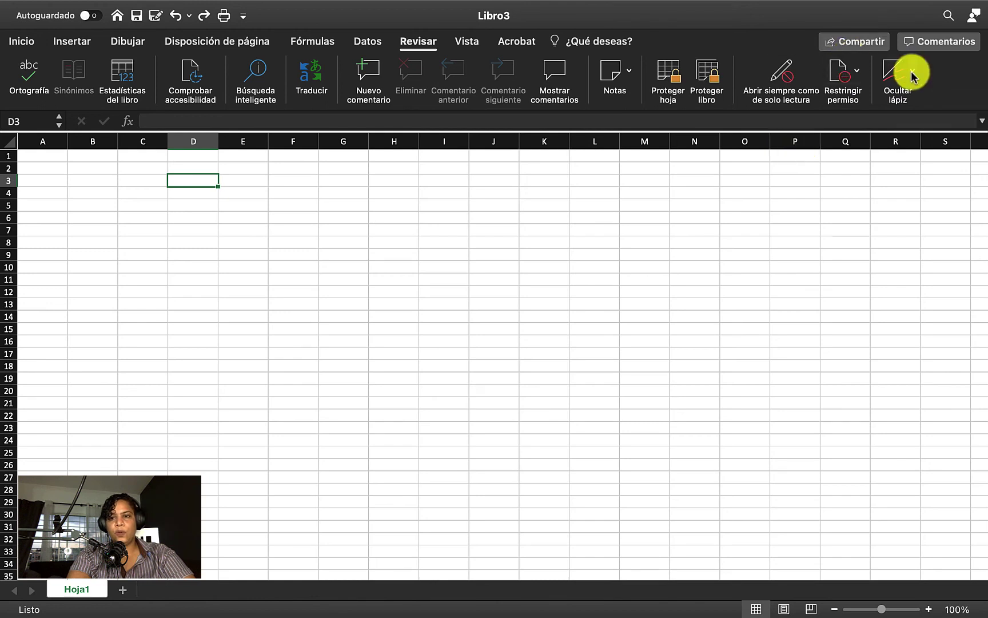
{"action": "left_click", "coordinate": [460, 42]}
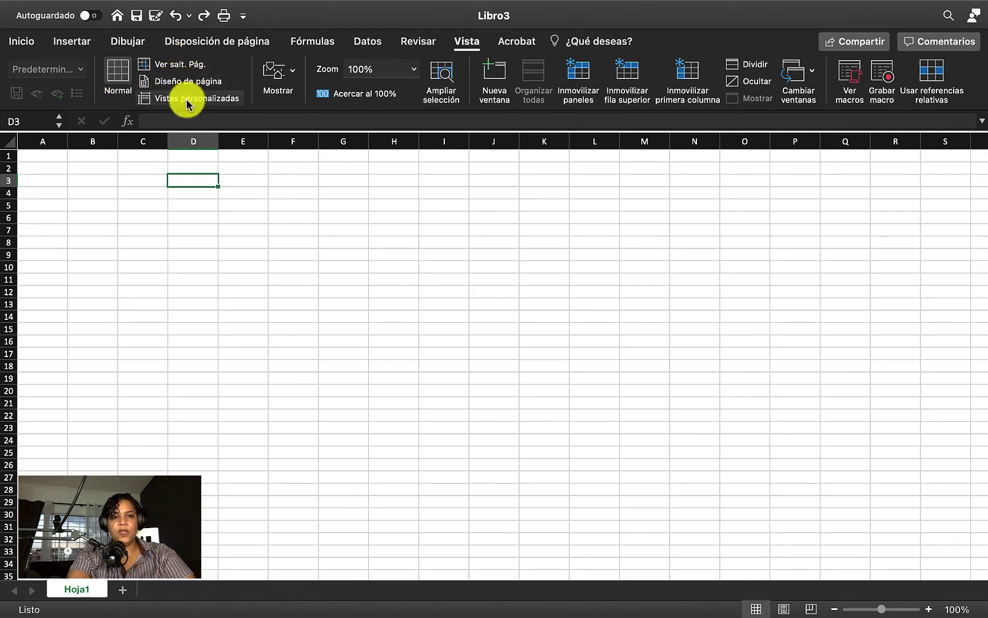
- Preview the Mostrar and Zoom options, keeping zoom at 100%
{"action": "left_click", "coordinate": [291, 73]}
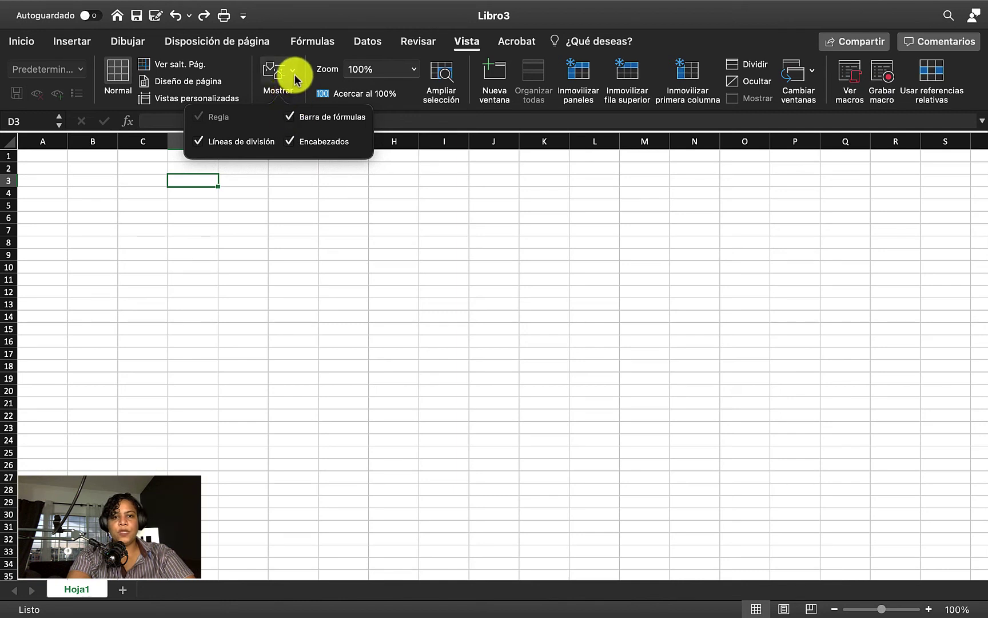
{"action": "left_click", "coordinate": [439, 182]}
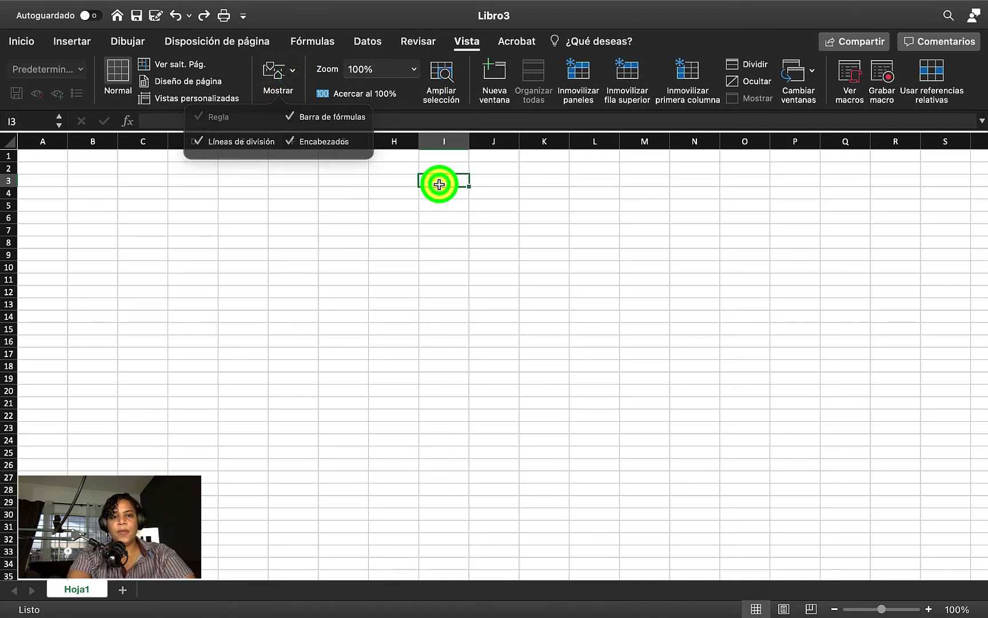
{"action": "left_click", "coordinate": [412, 69]}
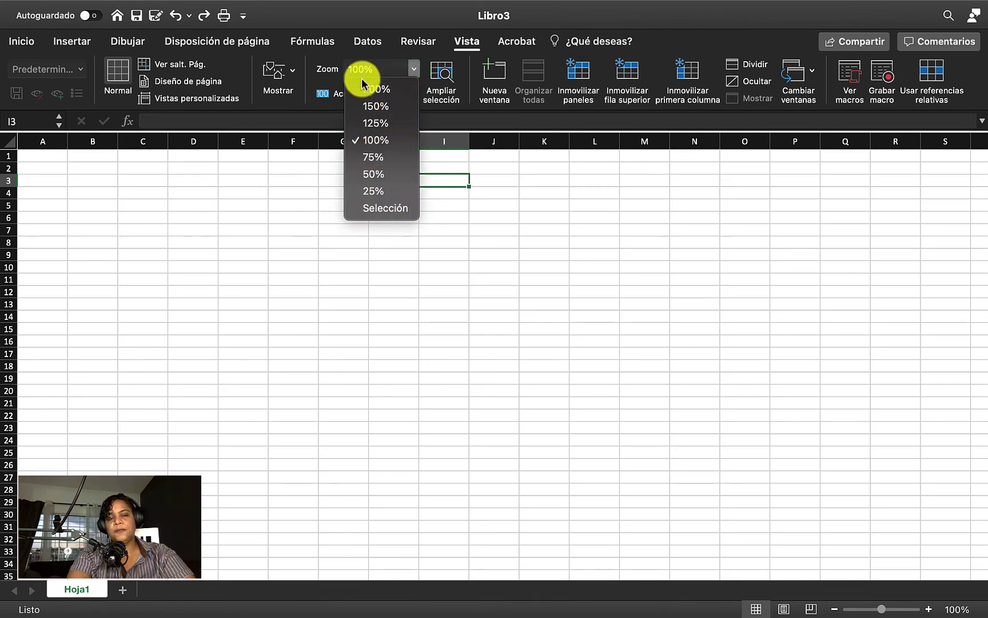
{"action": "left_click", "coordinate": [457, 294]}
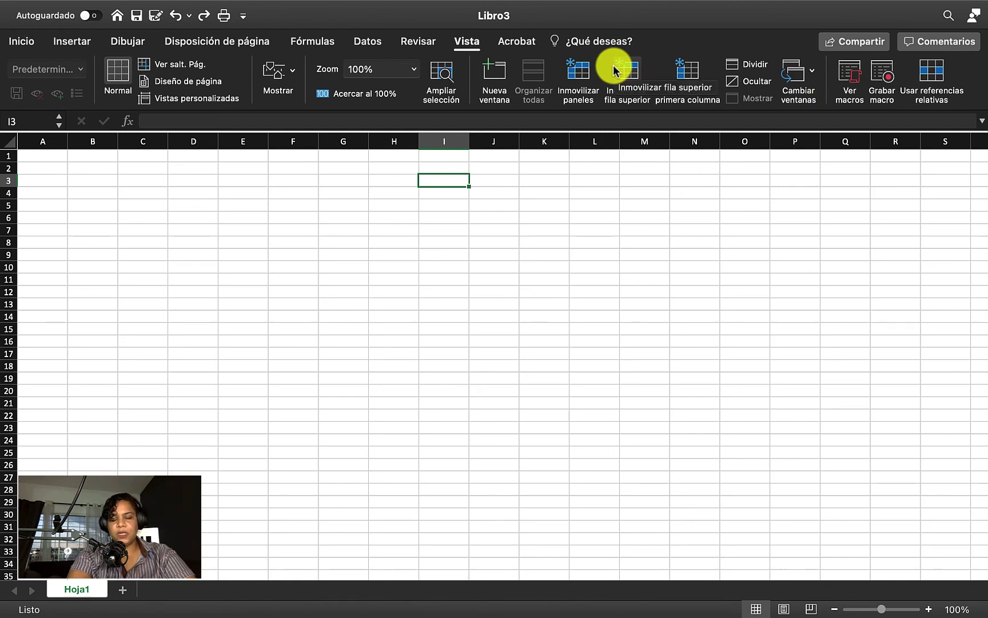
- Show the Acrobat tab's PDF tools and cancel the Create PDF Settings dialog unchanged
{"action": "left_click", "coordinate": [515, 42]}
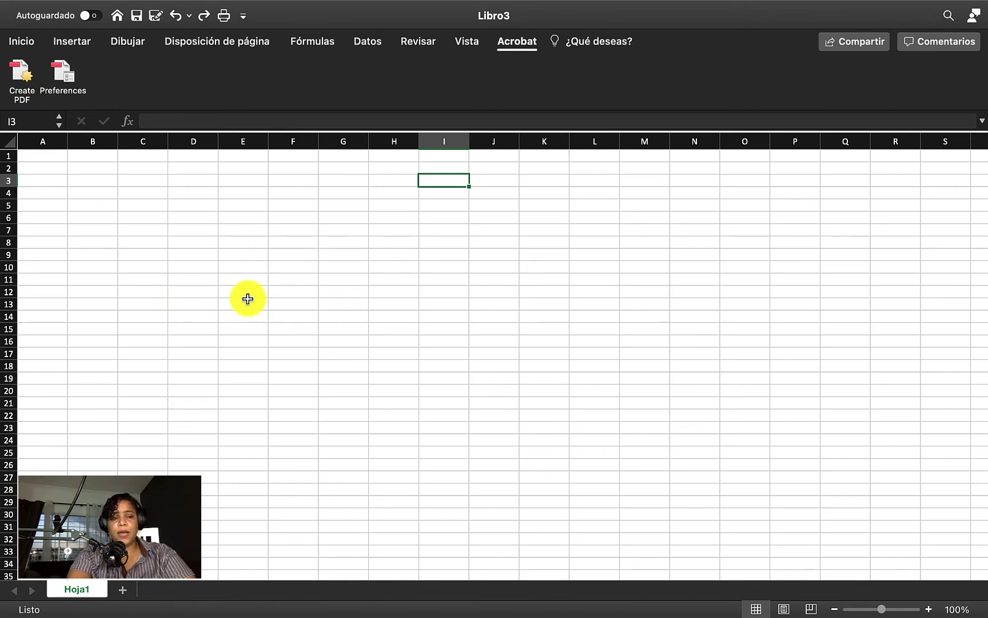
{"action": "left_click", "coordinate": [65, 77]}
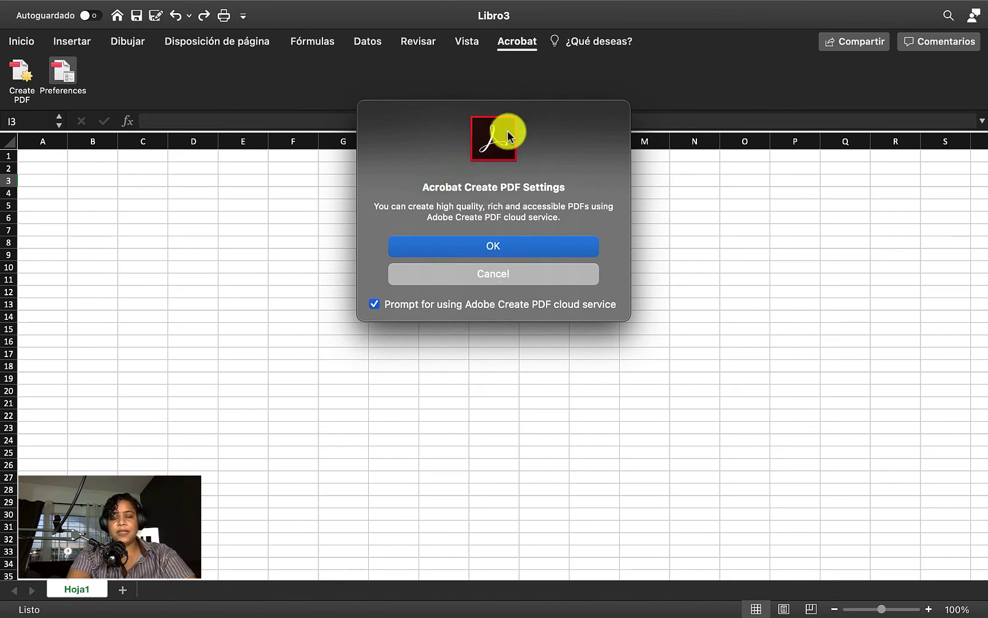
{"action": "left_click", "coordinate": [489, 272]}
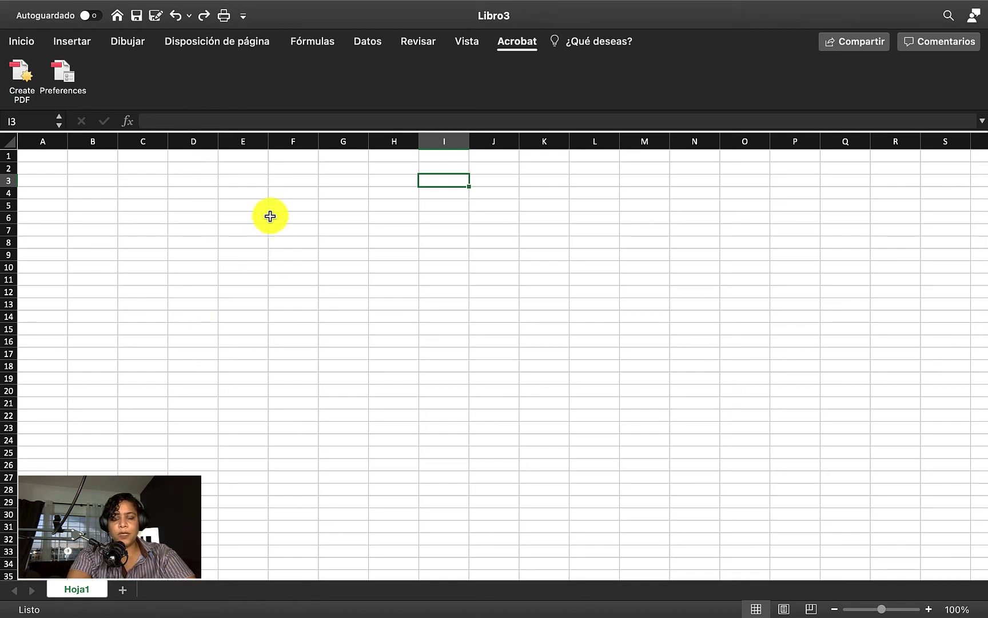
- Open the '¿Qué deseas?' command search, then dismiss its suggestions to return to Hoja1
{"action": "left_click", "coordinate": [595, 41]}
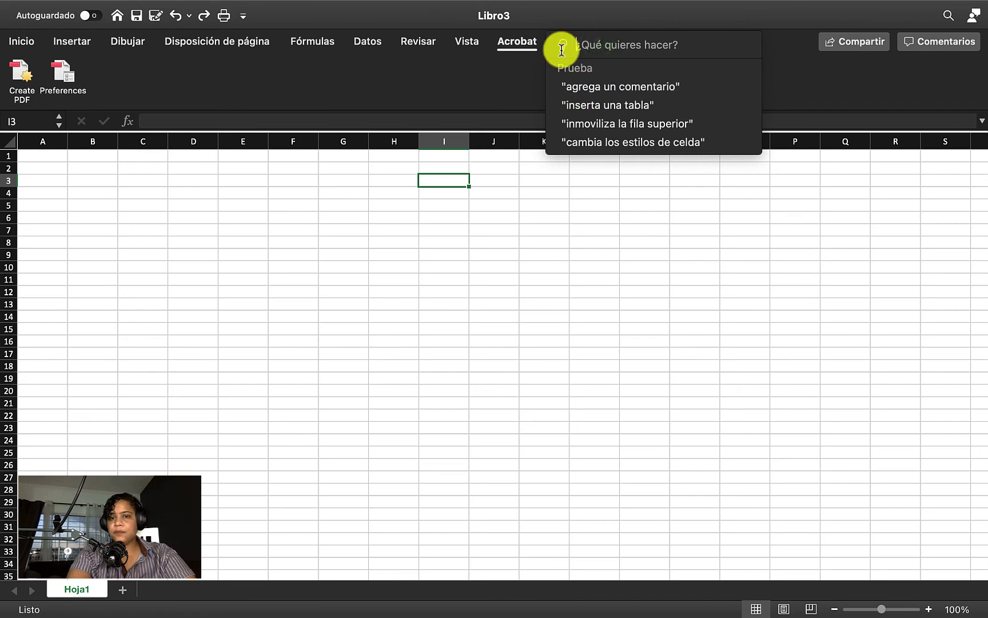
{"action": "left_click", "coordinate": [440, 85]}
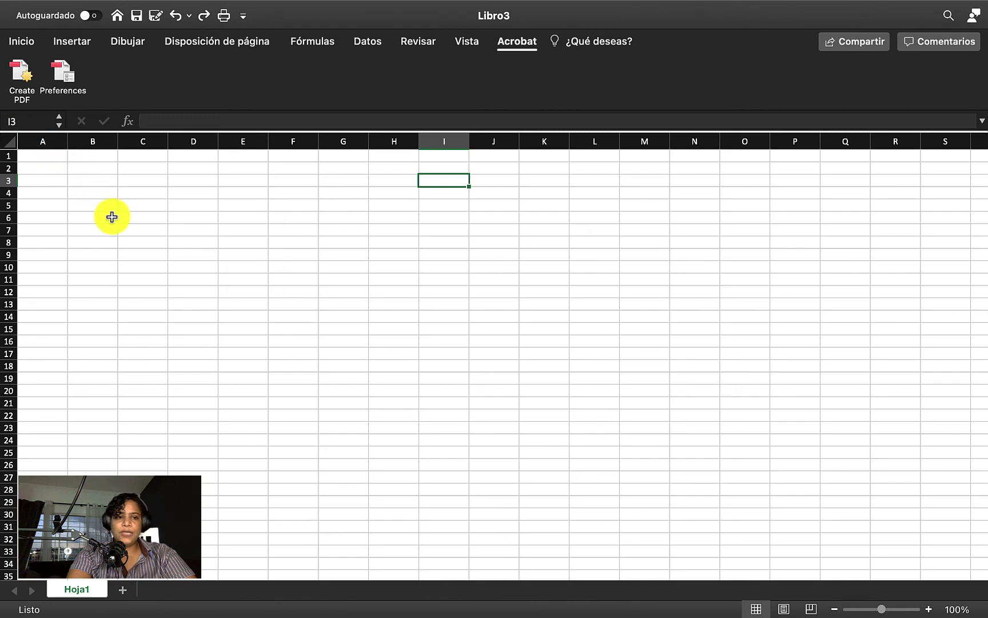
{"action": "left_click", "coordinate": [79, 137]}
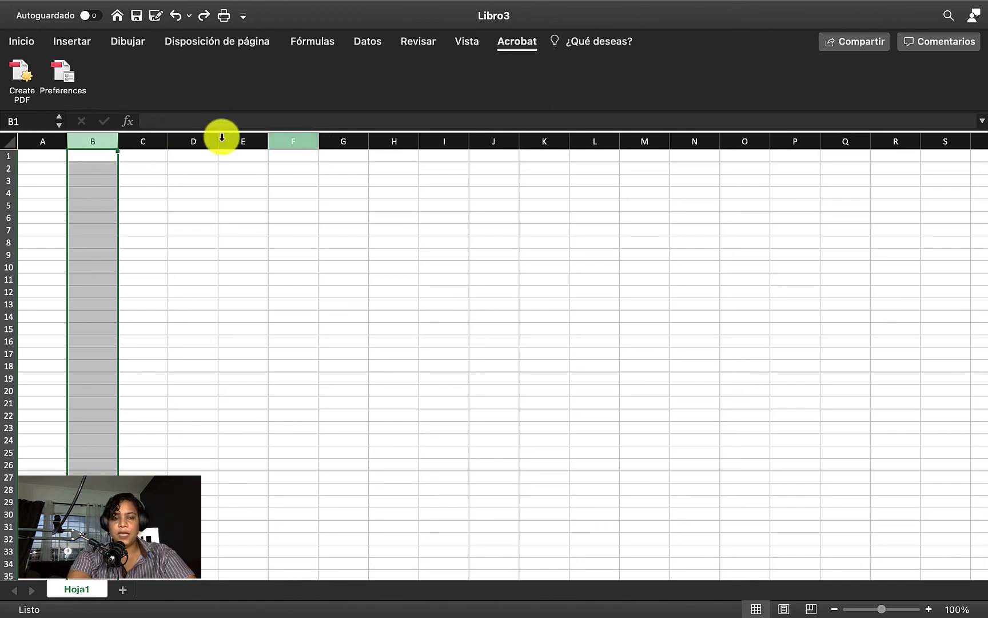
{"action": "left_click", "coordinate": [4, 180]}
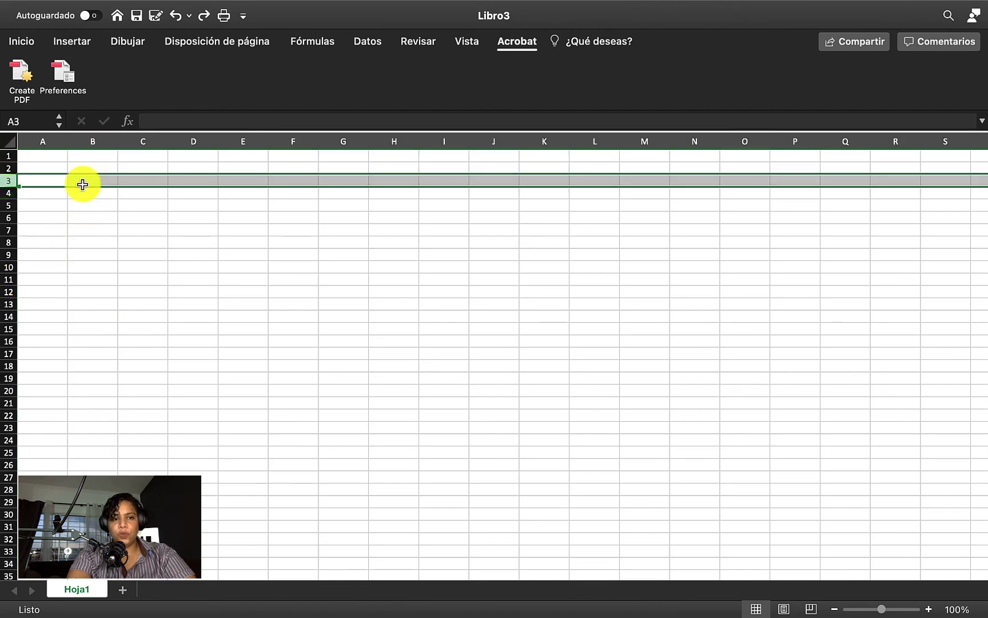
{"action": "left_click", "coordinate": [253, 259]}
{"action": "left_click", "coordinate": [97, 202]}
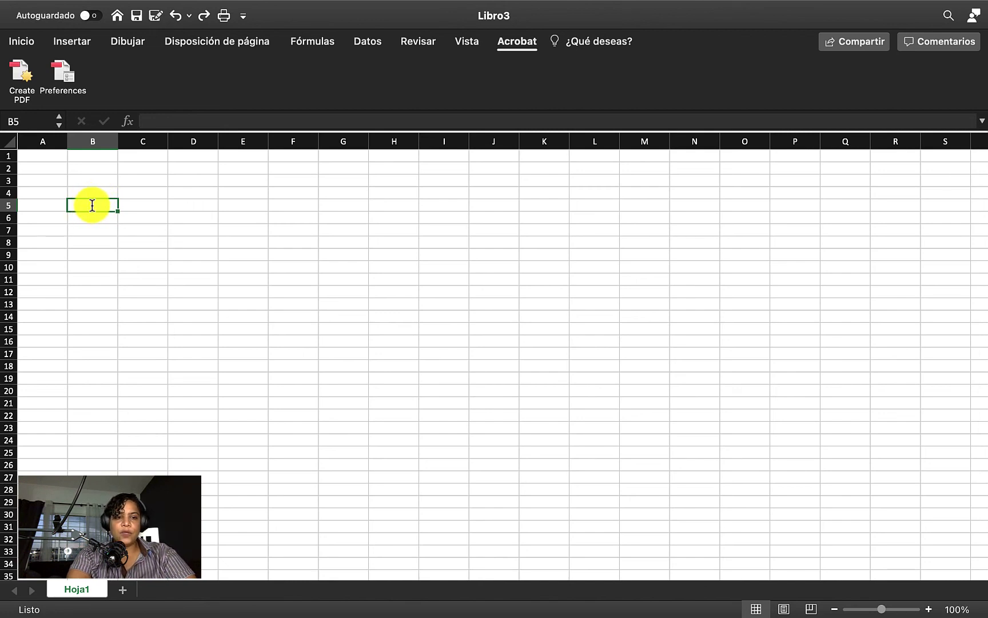
- Confirm the first name in B5, then select C4, column B and row 5
{"action": "type", "text": "Gina"}
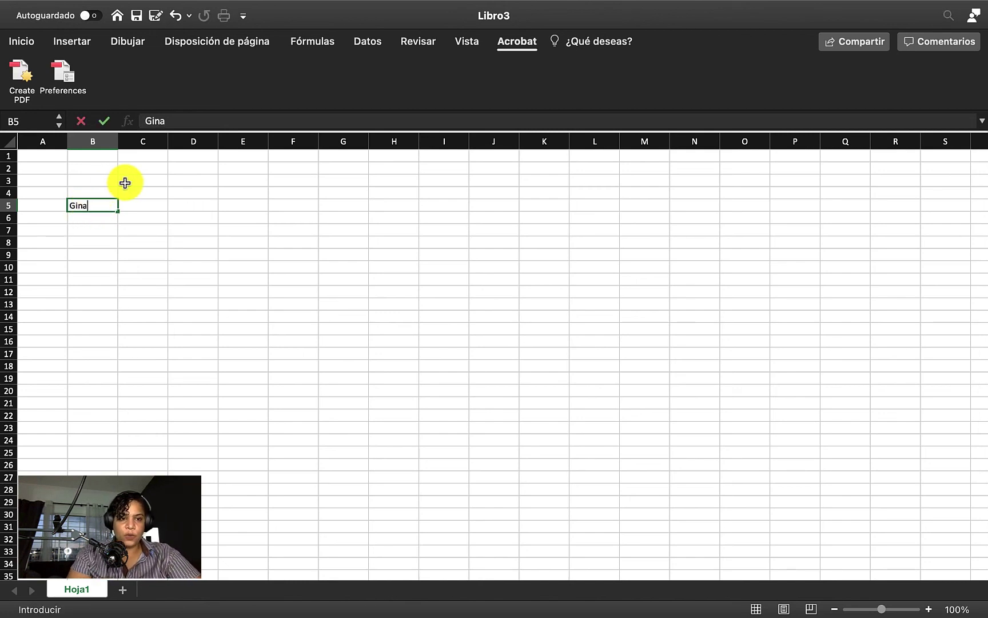
{"action": "left_click", "coordinate": [112, 243]}
{"action": "left_click", "coordinate": [88, 205]}
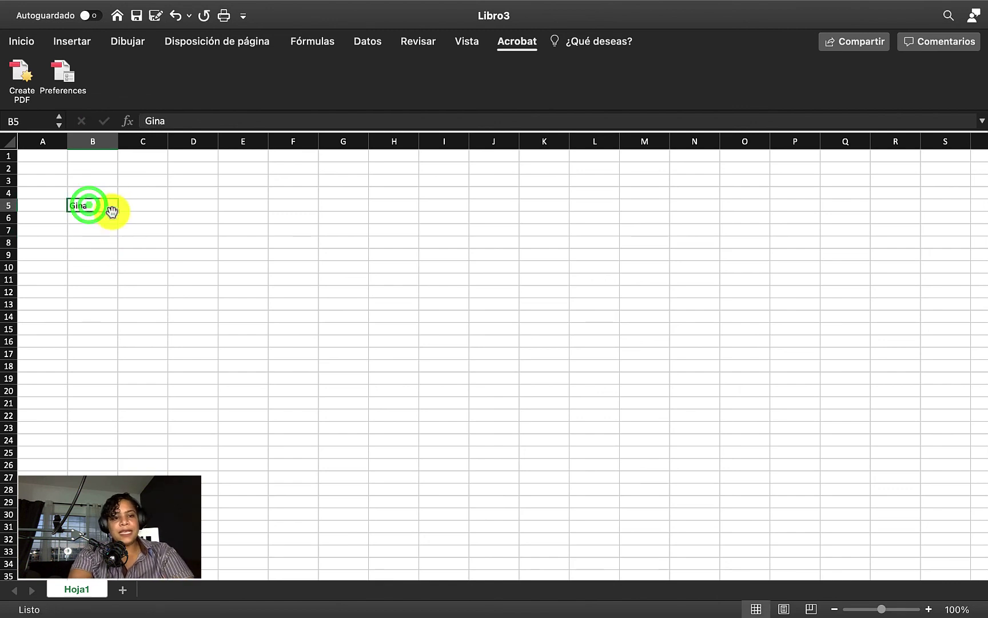
{"action": "left_click", "coordinate": [17, 121]}
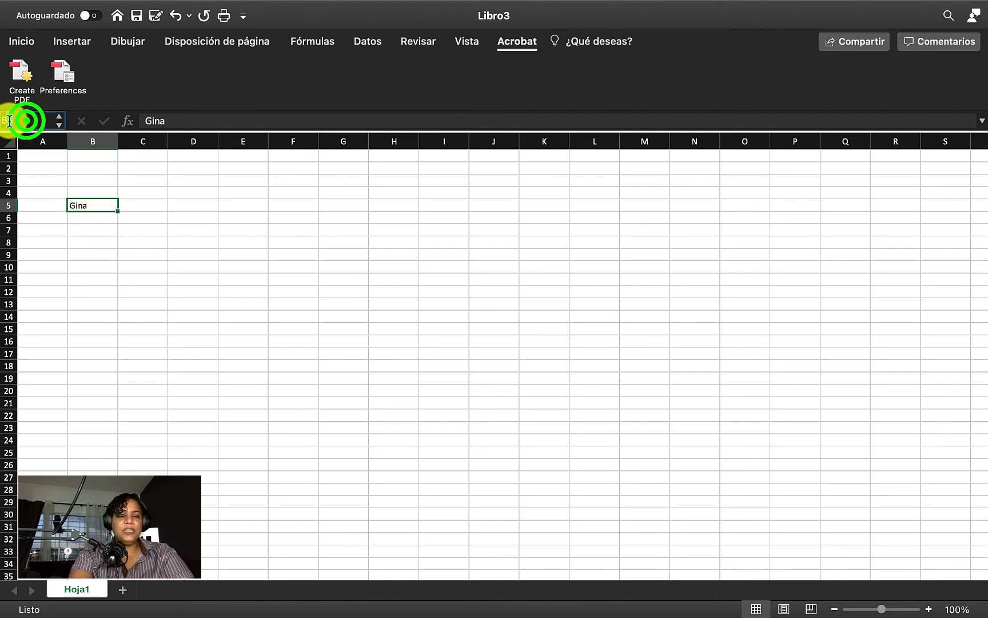
{"action": "left_click", "coordinate": [140, 197]}
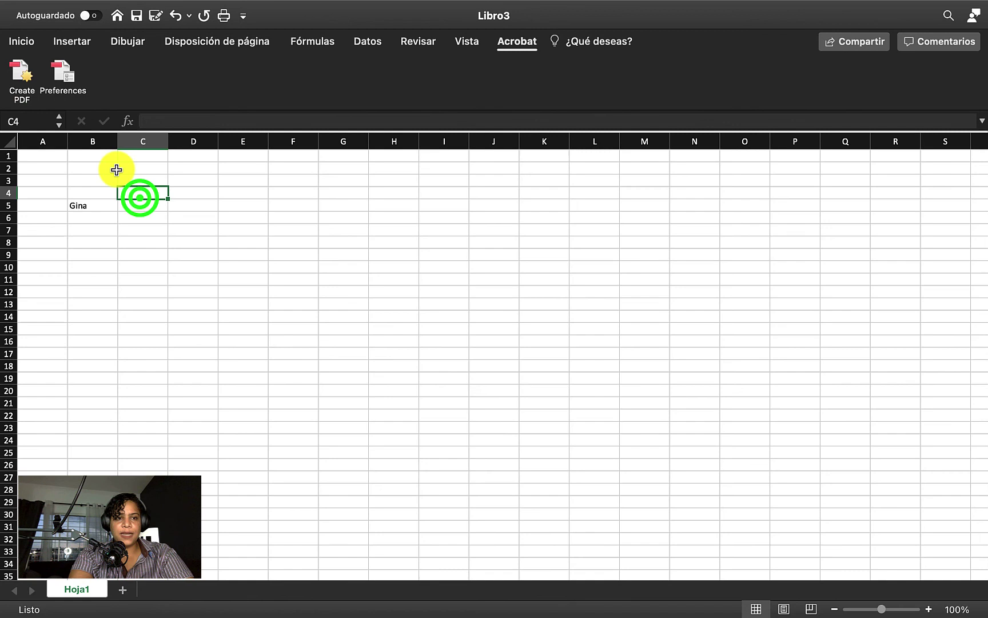
{"action": "left_click", "coordinate": [93, 144]}
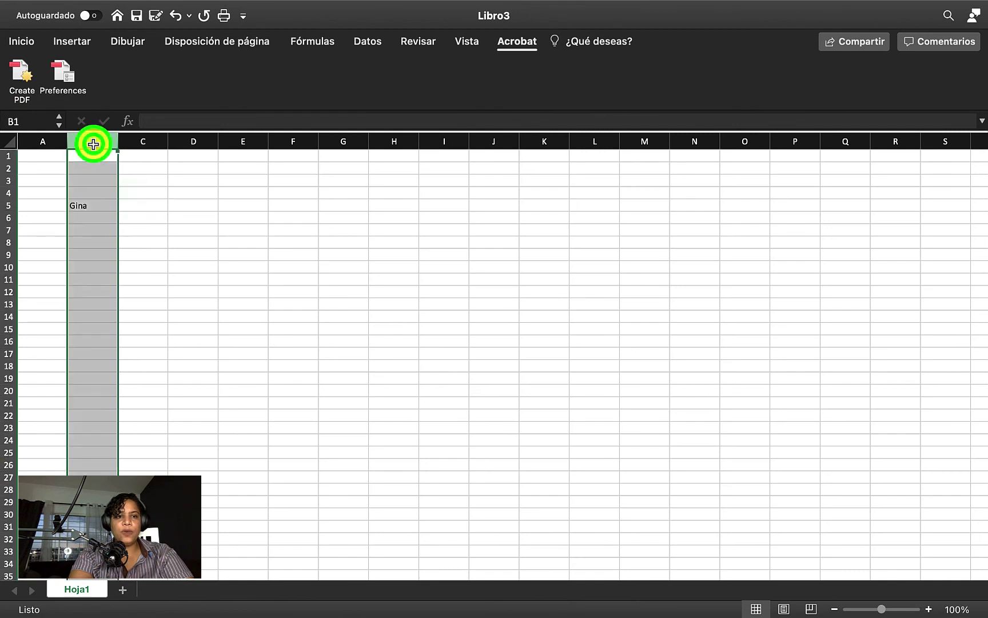
{"action": "left_click", "coordinate": [10, 206]}
- Enter the surname in C5, then select column C, row 5 and cell D9
{"action": "left_click", "coordinate": [141, 205]}
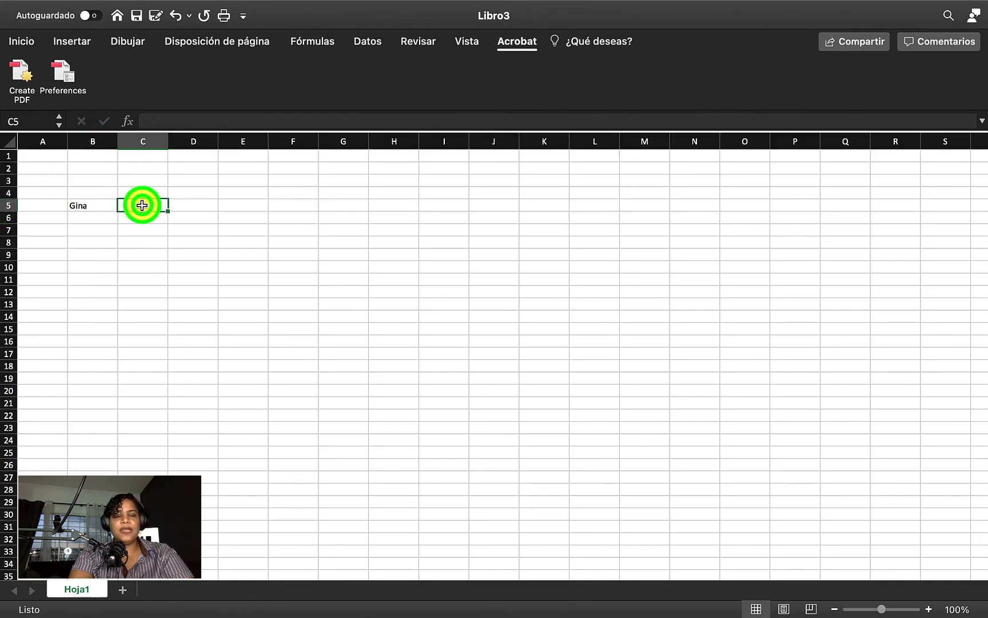
{"action": "type", "text": "Ruiz"}
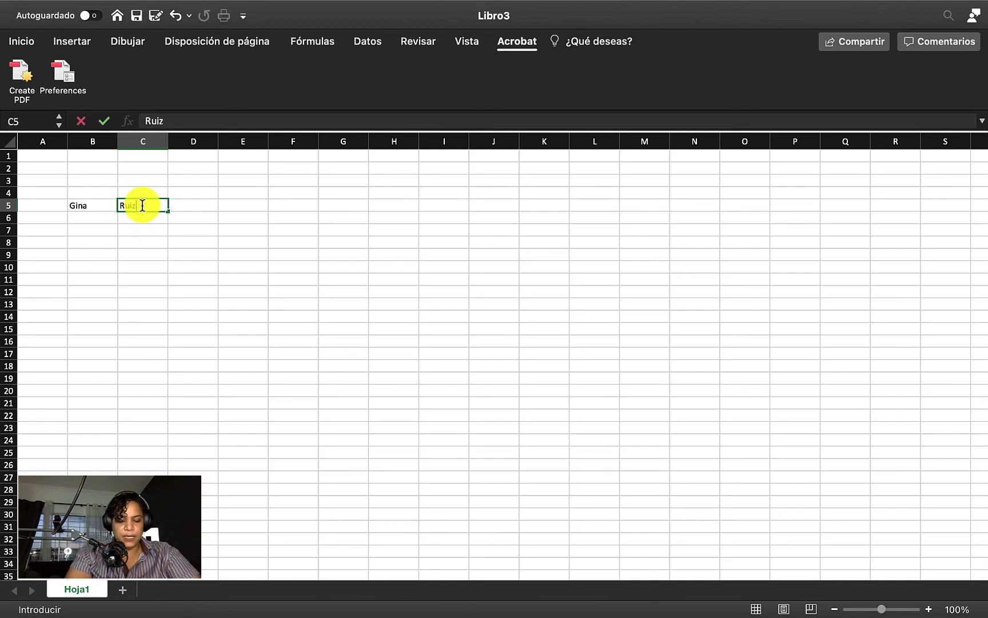
{"action": "left_click", "coordinate": [146, 203]}
{"action": "left_click", "coordinate": [144, 243]}
{"action": "left_click", "coordinate": [141, 210]}
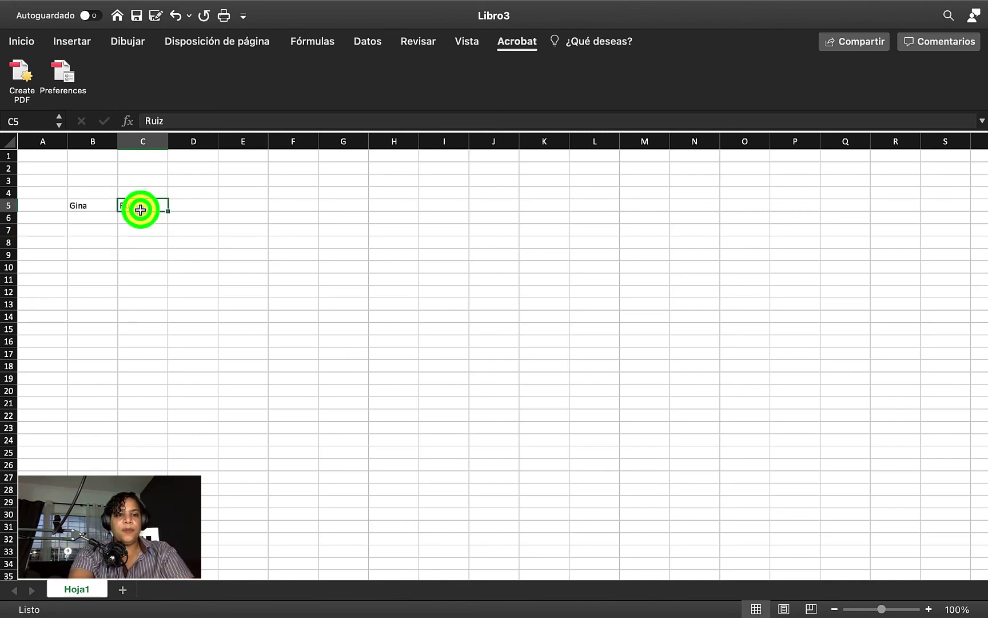
{"action": "left_click", "coordinate": [138, 141]}
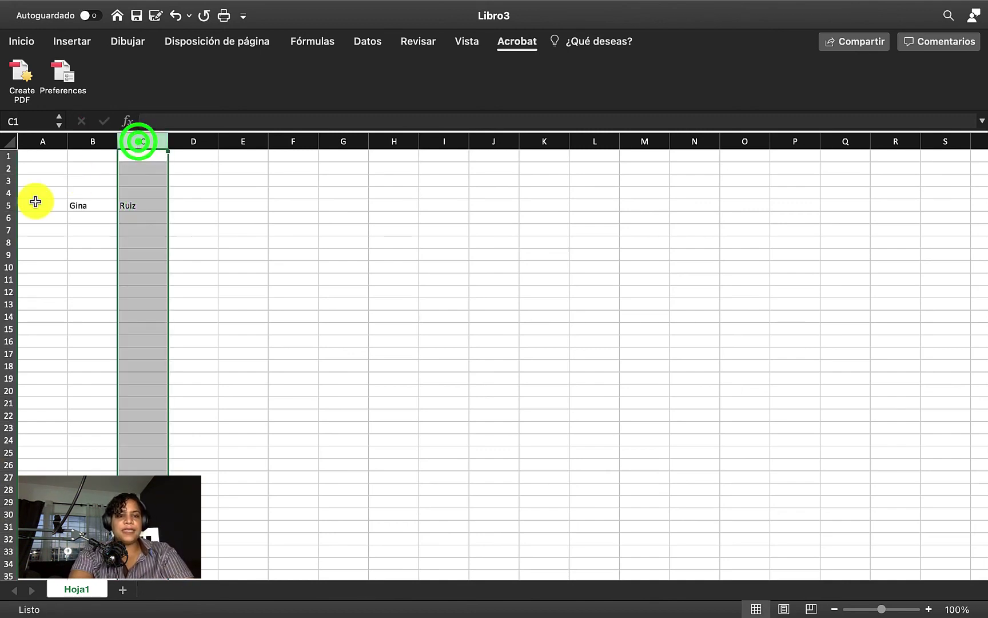
{"action": "left_click", "coordinate": [7, 206]}
{"action": "left_click", "coordinate": [171, 256]}
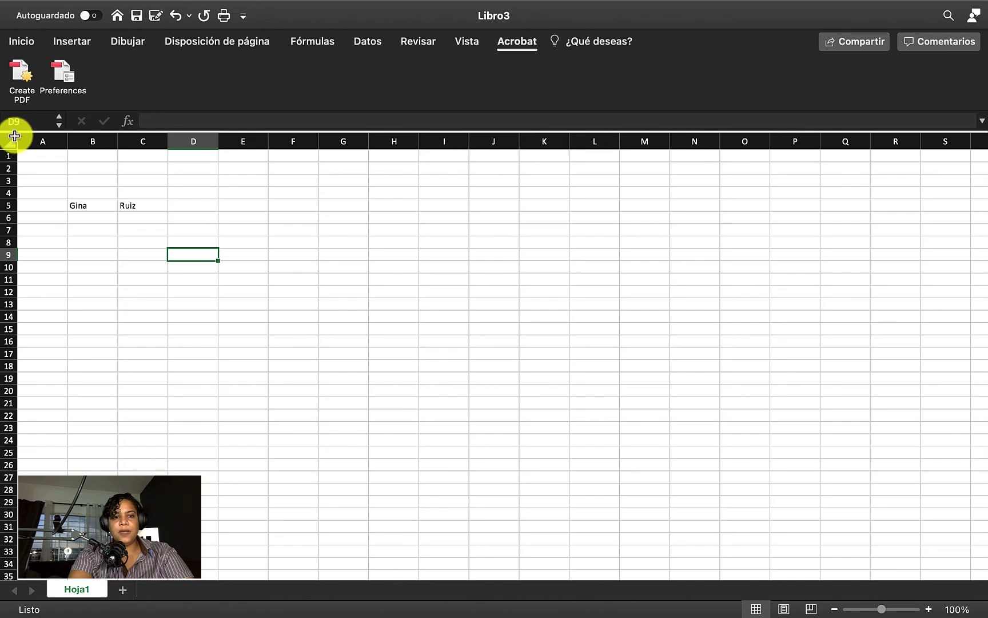
{"action": "left_click", "coordinate": [7, 141]}
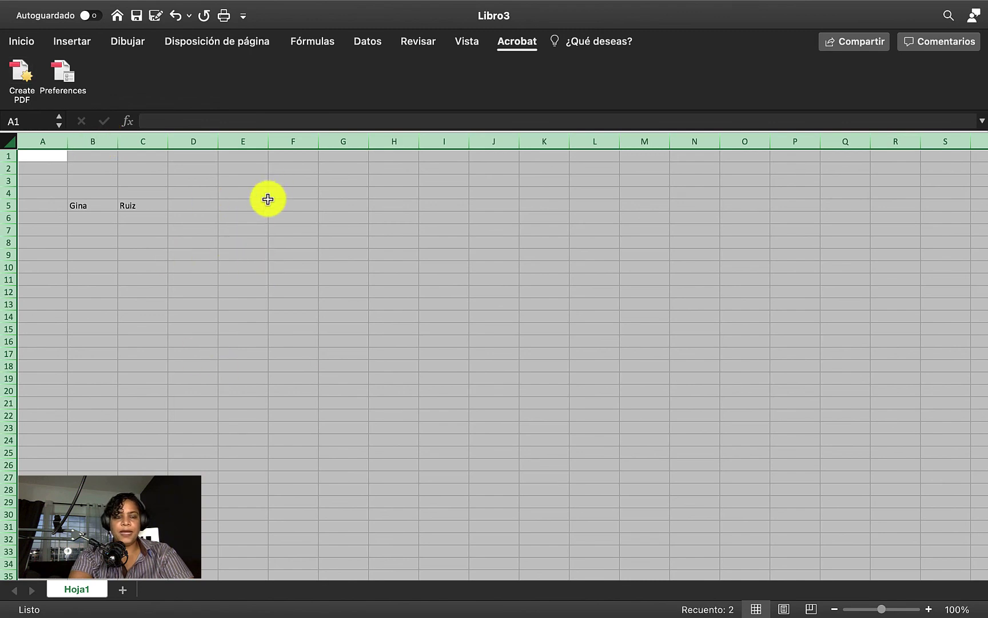
{"action": "left_click", "coordinate": [213, 244]}
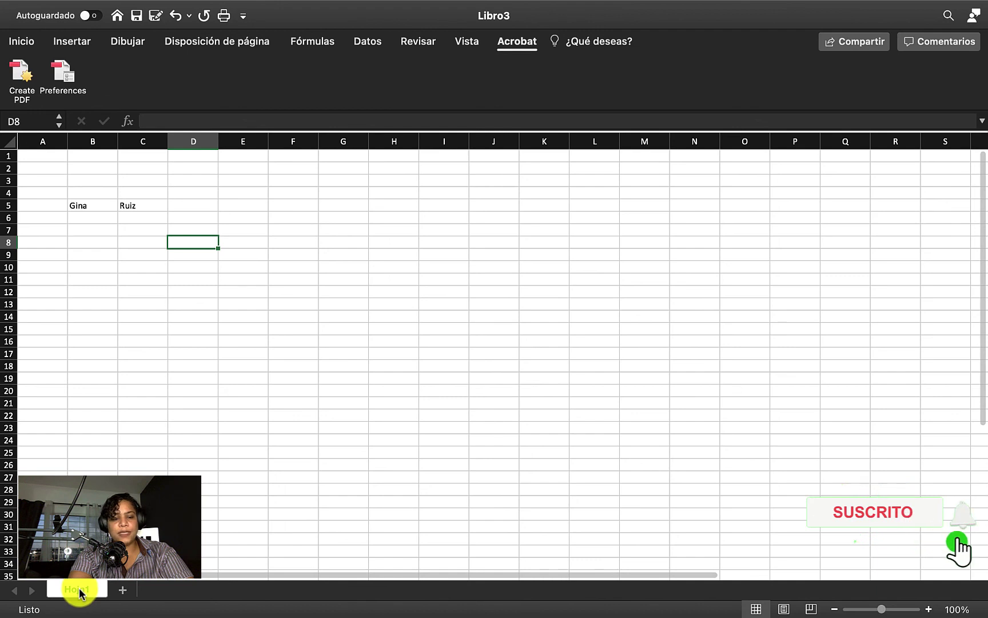
- Add Hoja2 with the + button, return to Hoja1, and insert Hoja3 with Shift+F11
{"action": "left_click", "coordinate": [120, 590]}
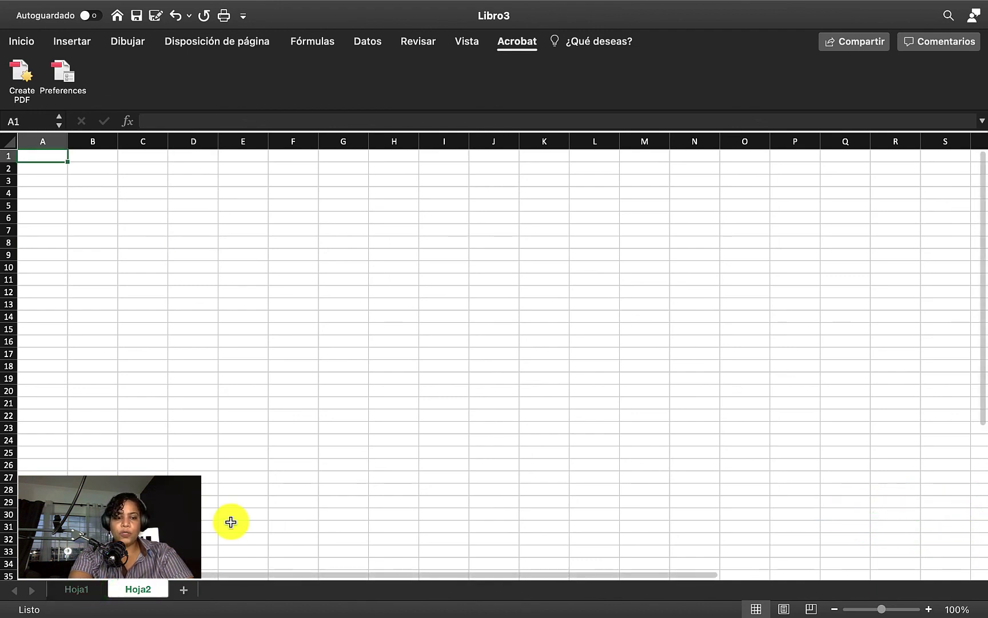
{"action": "left_click", "coordinate": [80, 596]}
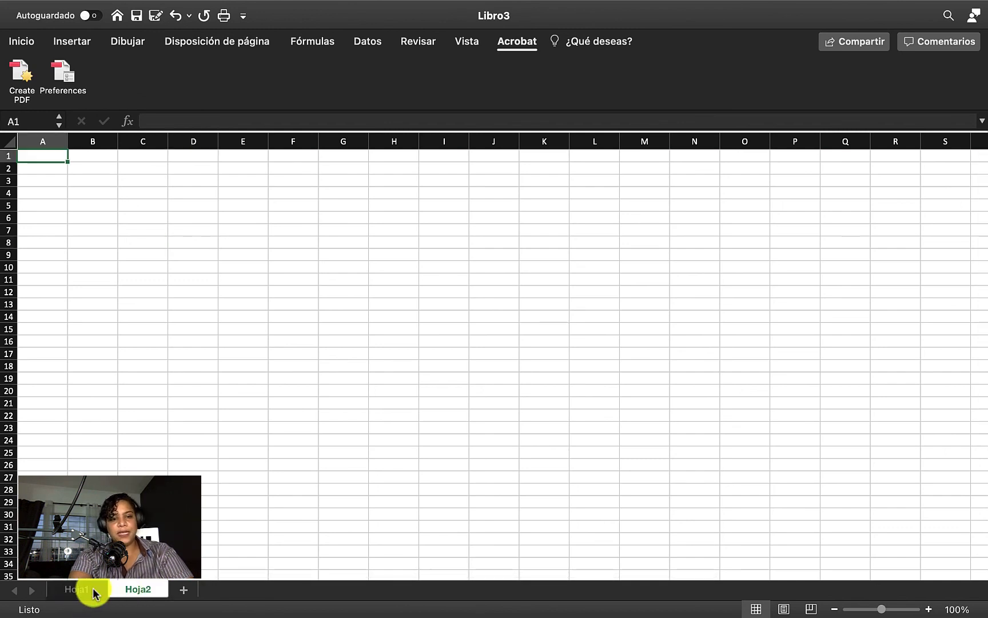
{"action": "left_click", "coordinate": [80, 593]}
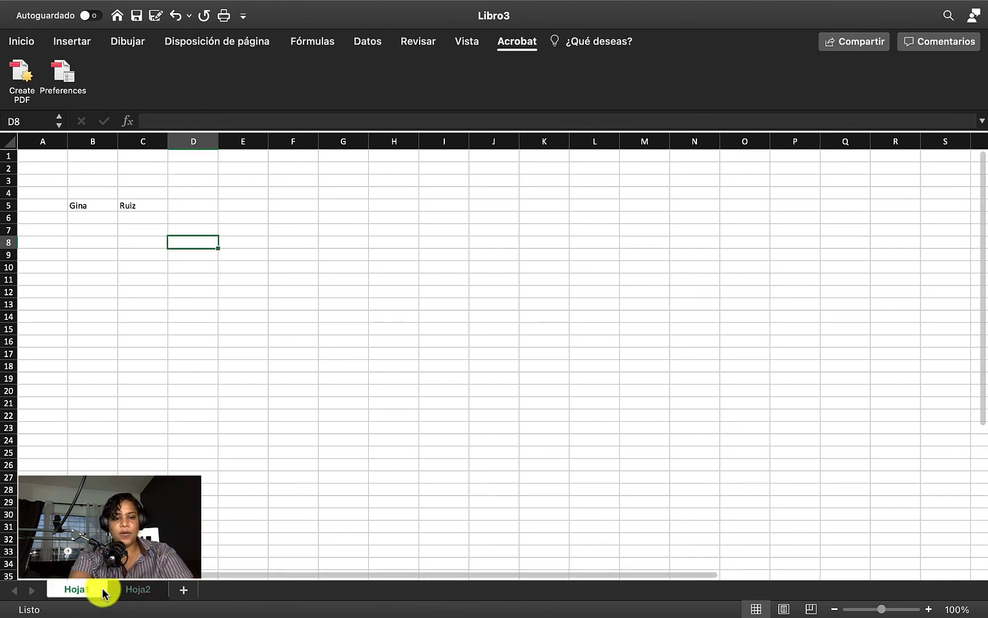
{"action": "key", "text": "shift+F11"}
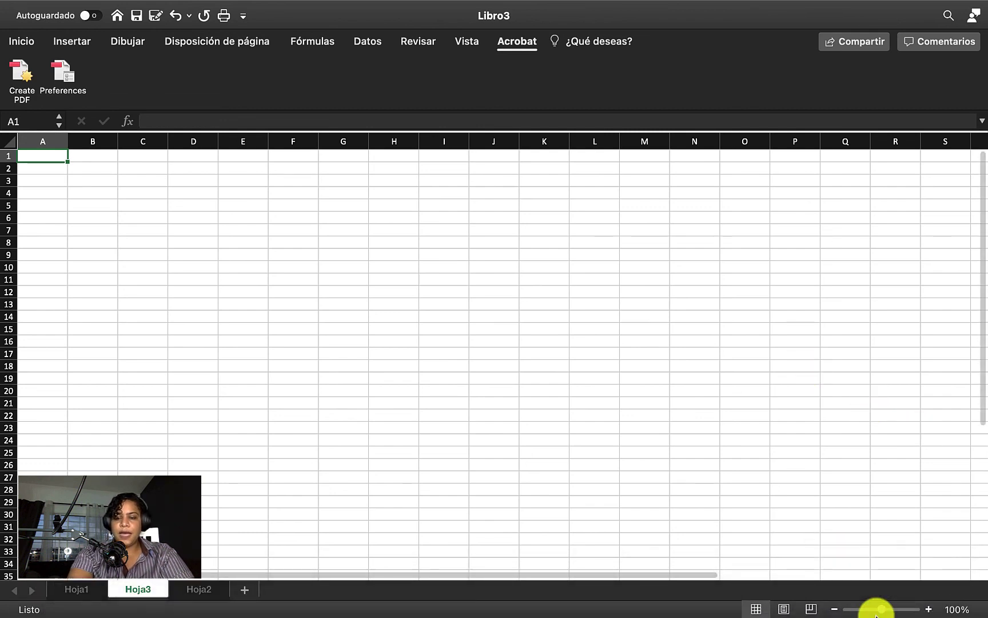
- Zoom Hoja3 out to 96% and select cell M14
{"action": "mouse_move", "coordinate": [882, 608]}
{"action": "left_mouse_down"}
{"action": "mouse_move", "coordinate": [909, 611]}
{"action": "mouse_move", "coordinate": [877, 607]}
{"action": "left_mouse_up"}
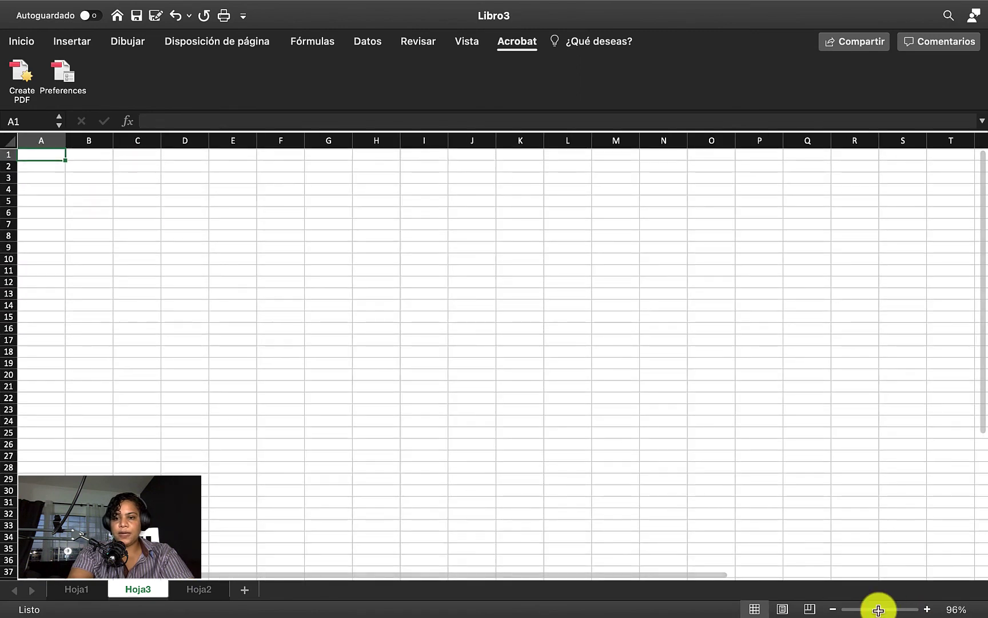
{"action": "left_click_drag", "start_coordinate": [979, 380], "coordinate": [985, 506]}
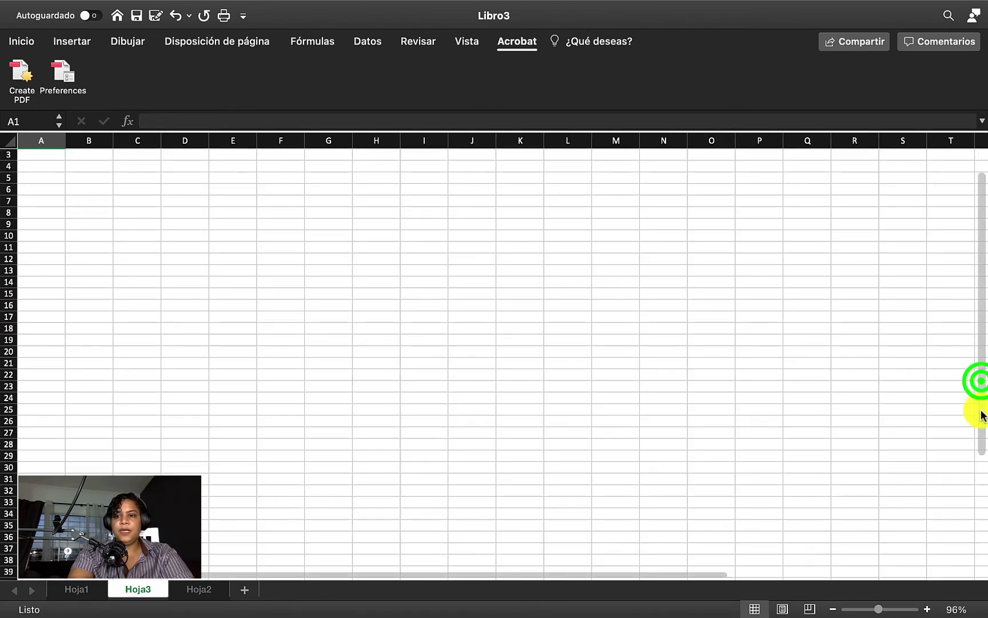
{"action": "scroll", "coordinate": [984, 503], "scroll_direction": "up", "scroll_amount": 5}
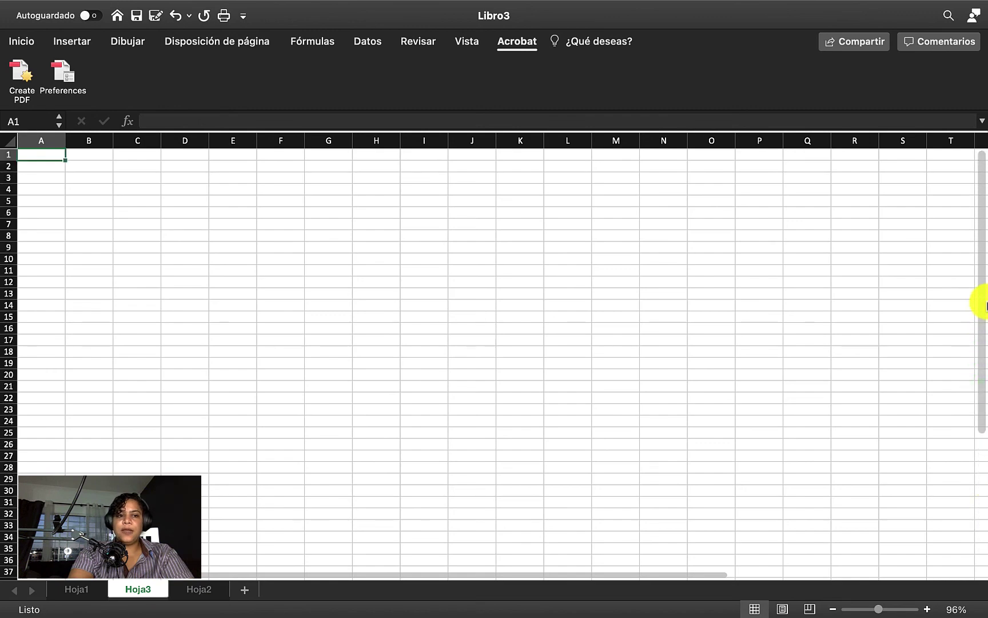
{"action": "left_click", "coordinate": [627, 299]}
{"action": "mouse_move", "coordinate": [169, 6]}
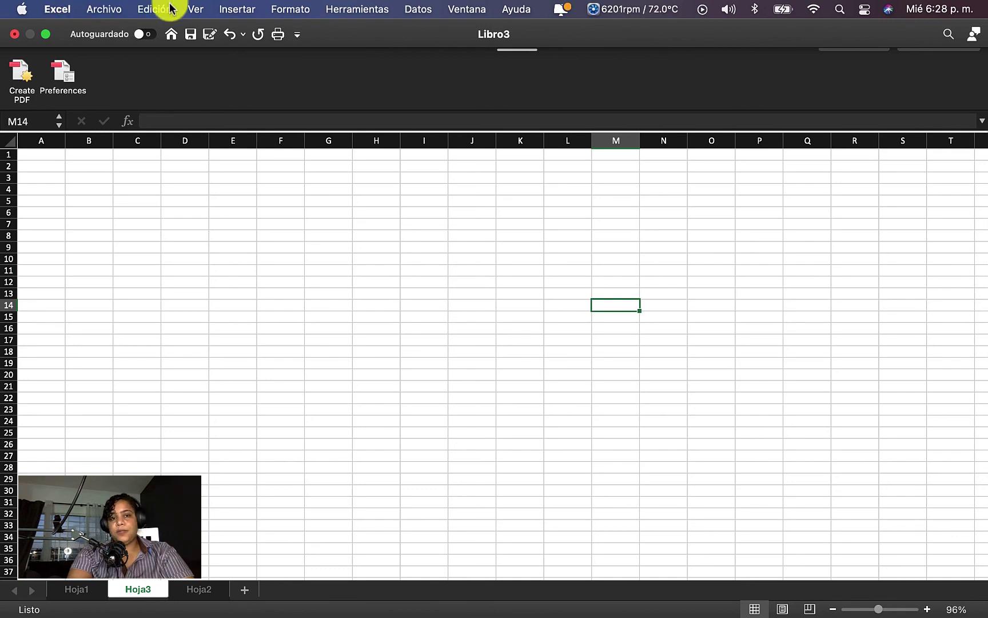
- Switch the ribbon to the Inicio formatting tools, browsing the Archivo menu before and after
{"action": "left_click", "coordinate": [57, 10]}
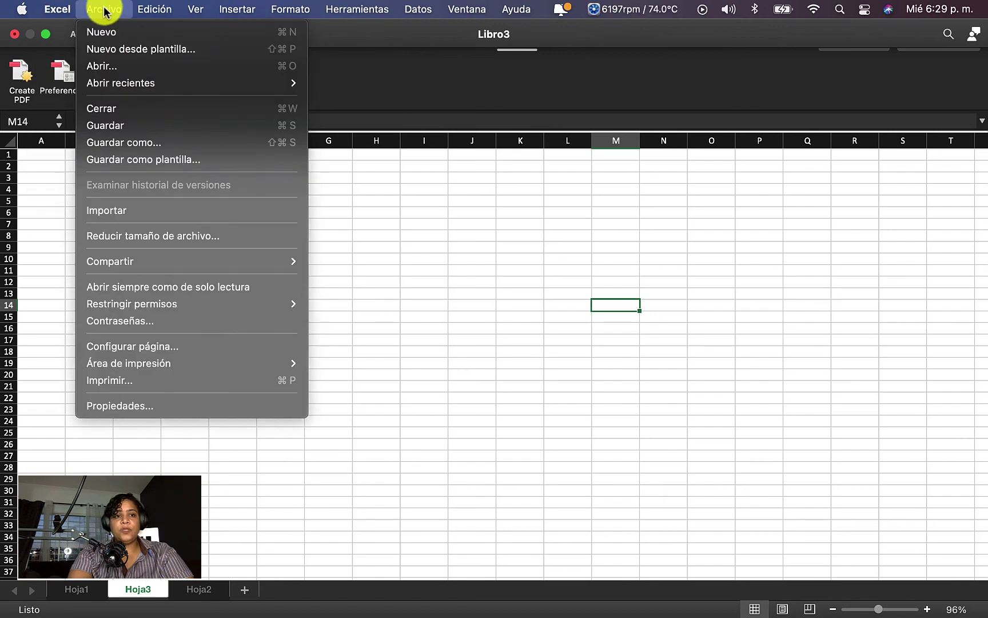
{"action": "left_click", "coordinate": [357, 246]}
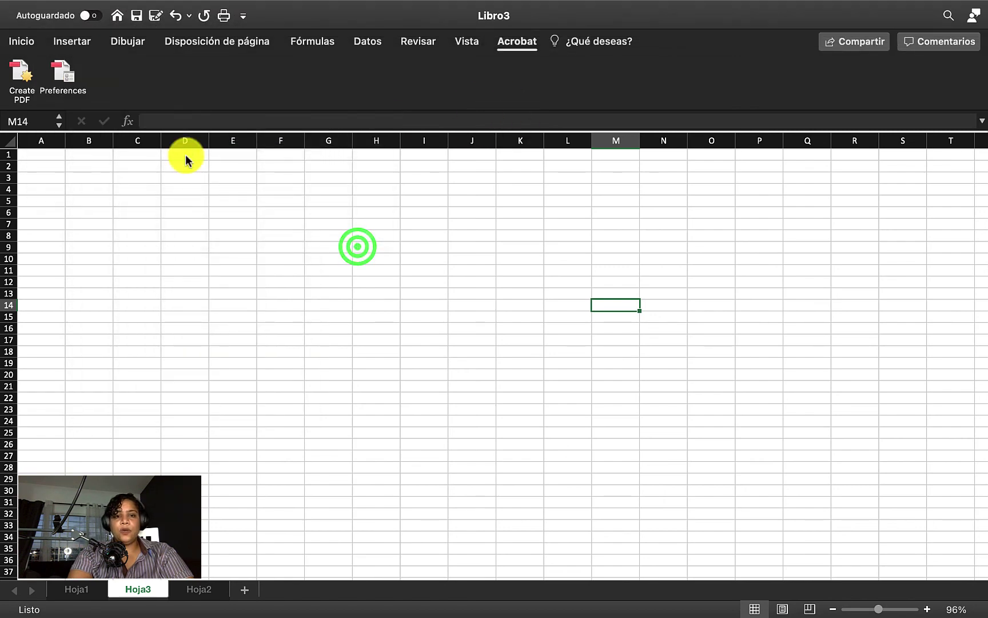
{"action": "left_click", "coordinate": [22, 42]}
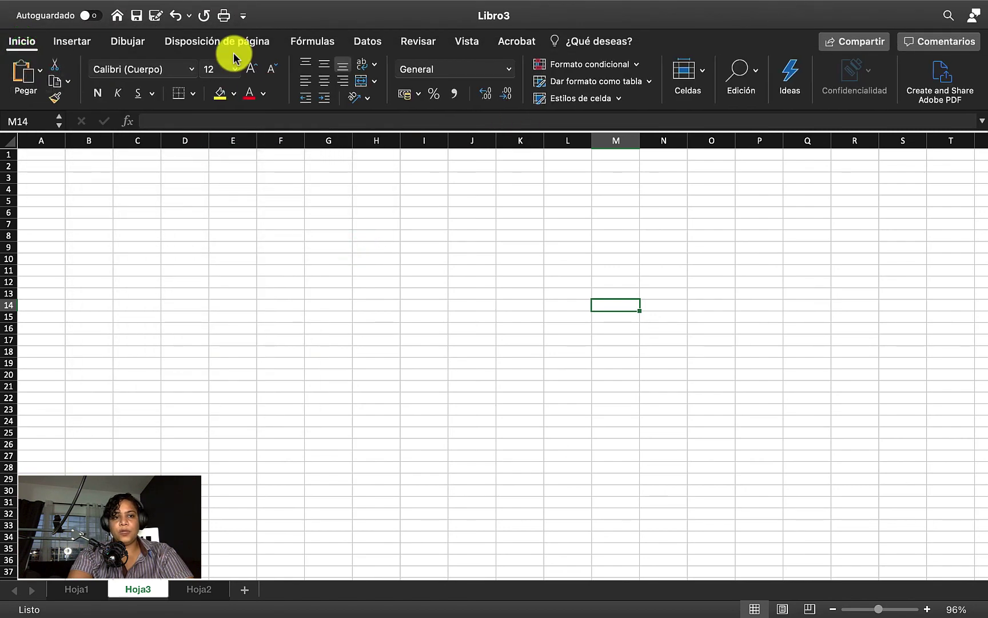
{"action": "left_click", "coordinate": [109, 9]}
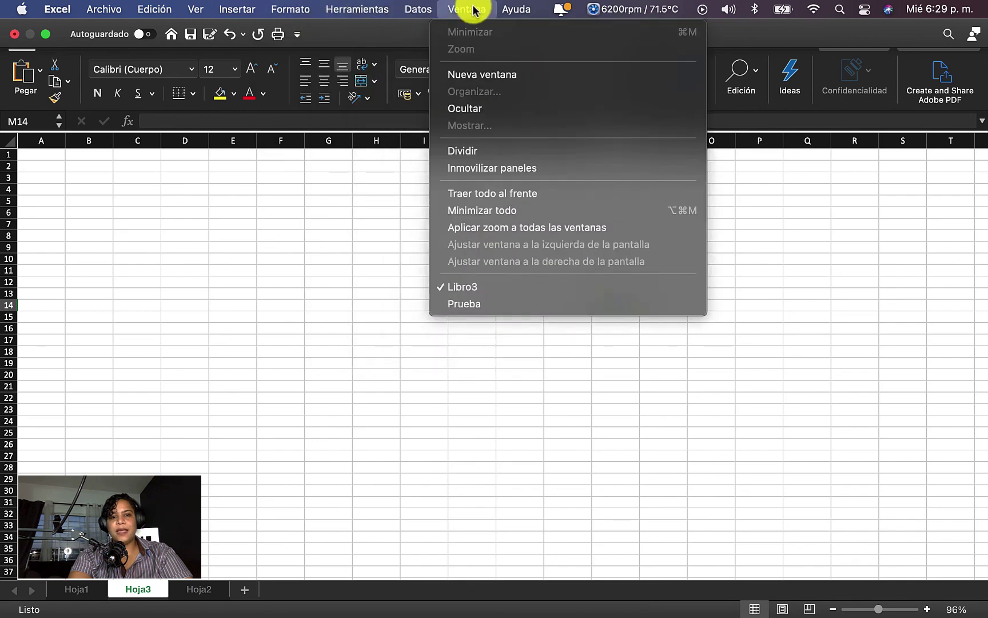
- Close the open menu-bar menu to return to the blank Hoja3 grid
{"action": "left_click", "coordinate": [284, 342]}
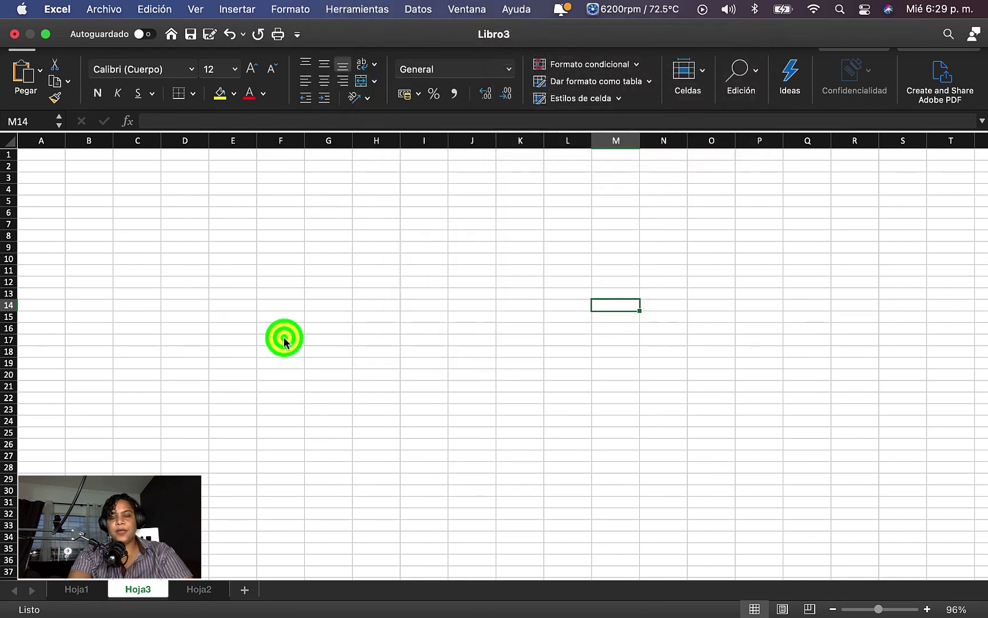